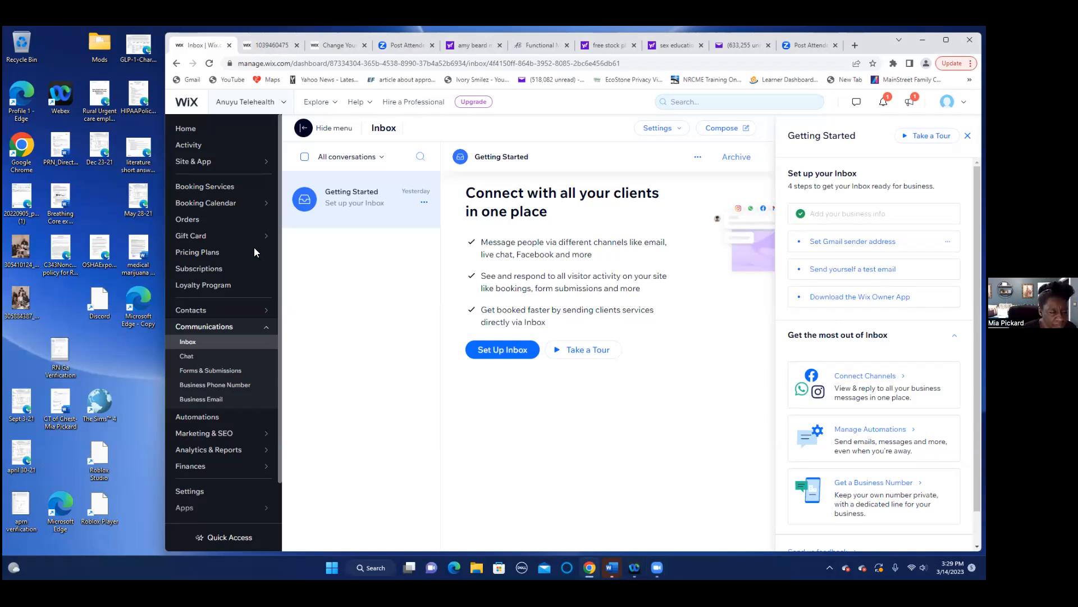
- Go from the Inbox back to the dashboard Home page with its welcome message and setup tasks
click(193, 134)
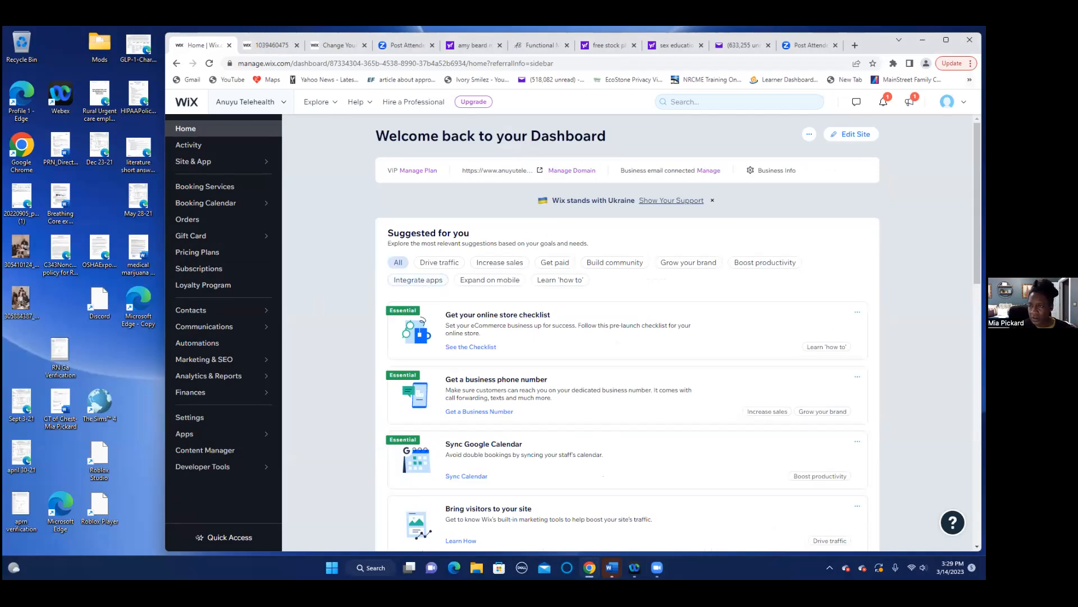
- Launch Edit Site to load the Anuyu Telehealth home page in the Wix Editor
click(856, 135)
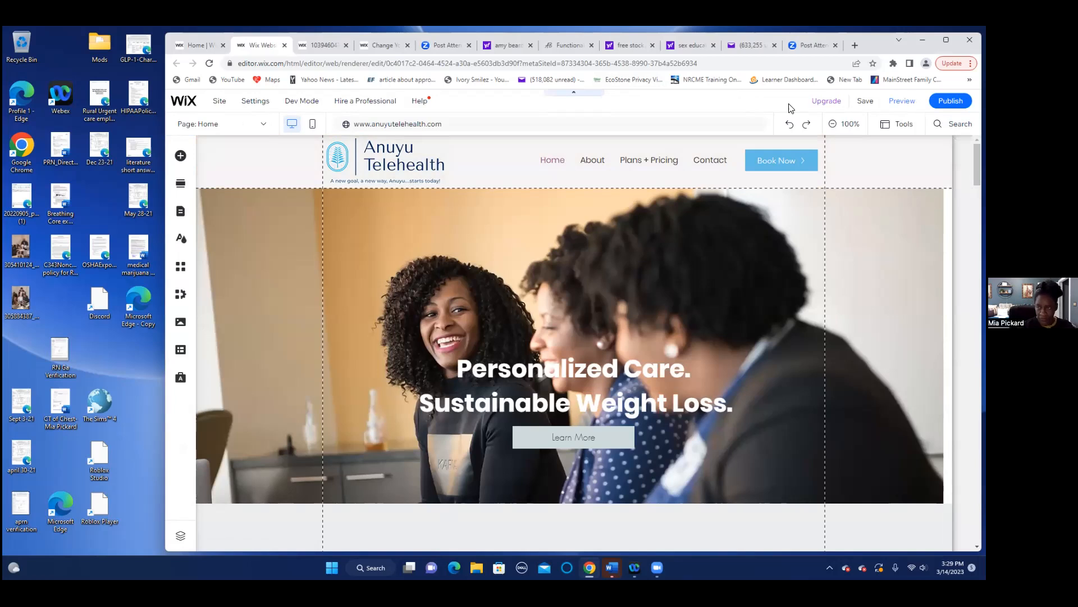
- Preview the Anuyu Telehealth home page from the Publish menu
mouse_move(950, 102)
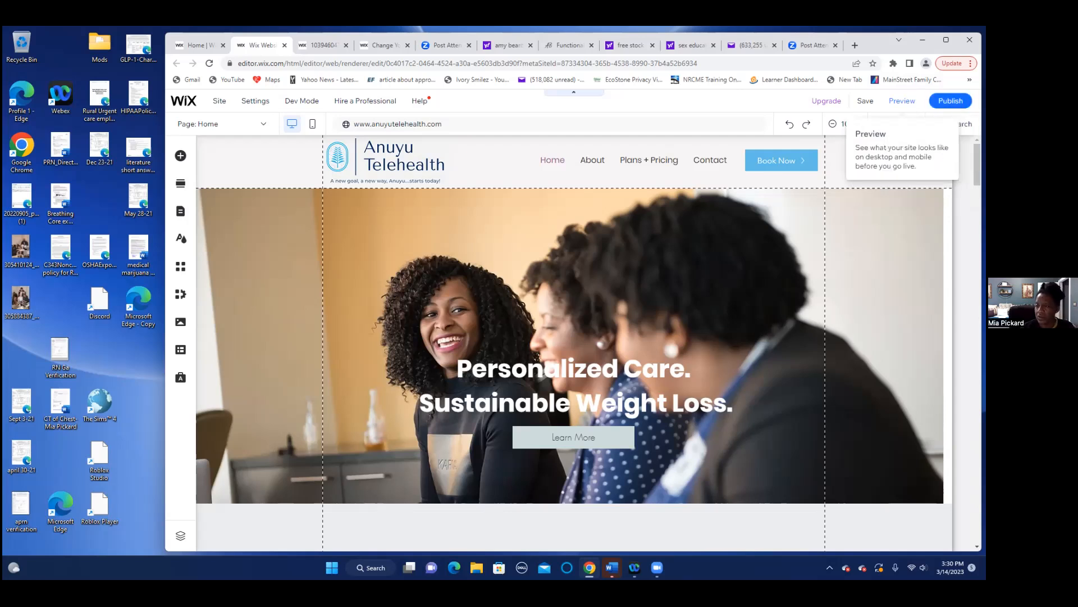
click(902, 101)
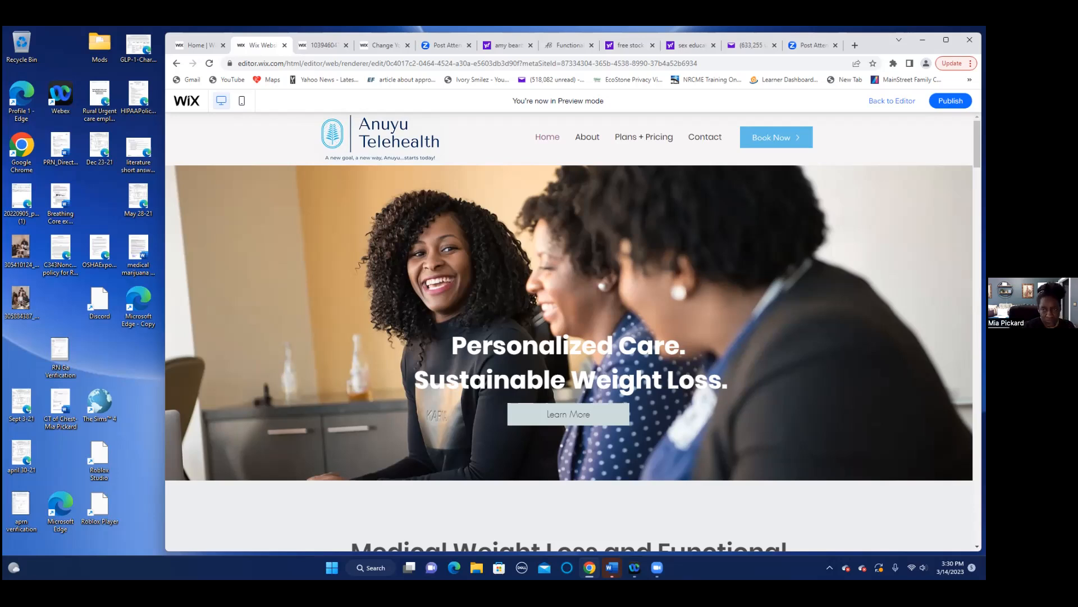
- Scroll the preview down past Our Story to Our Services, then back up
scroll(845, 415, down, 6)
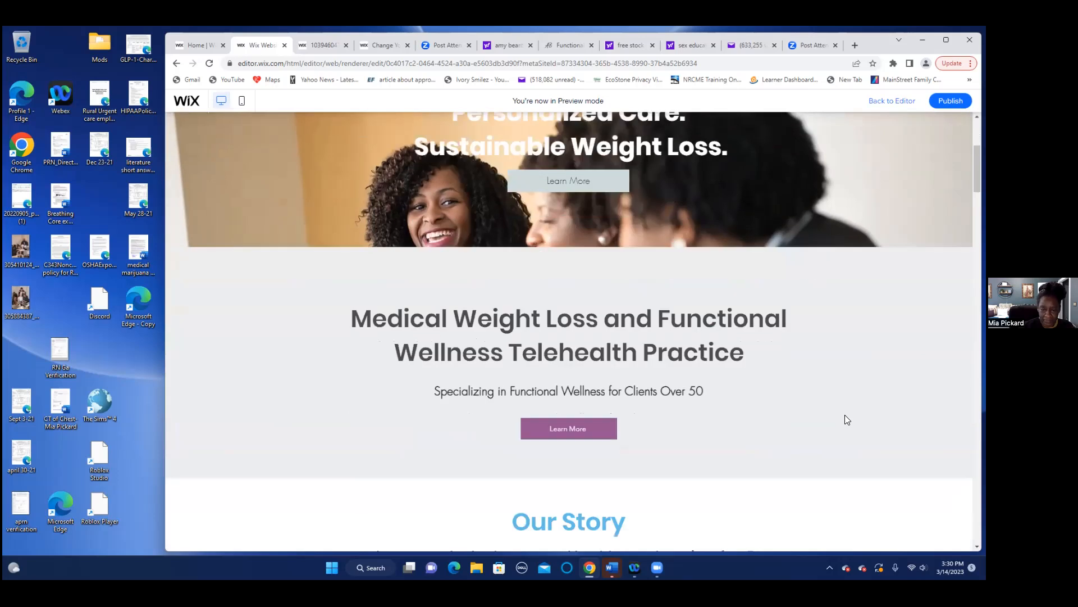
scroll(847, 419, down, 6)
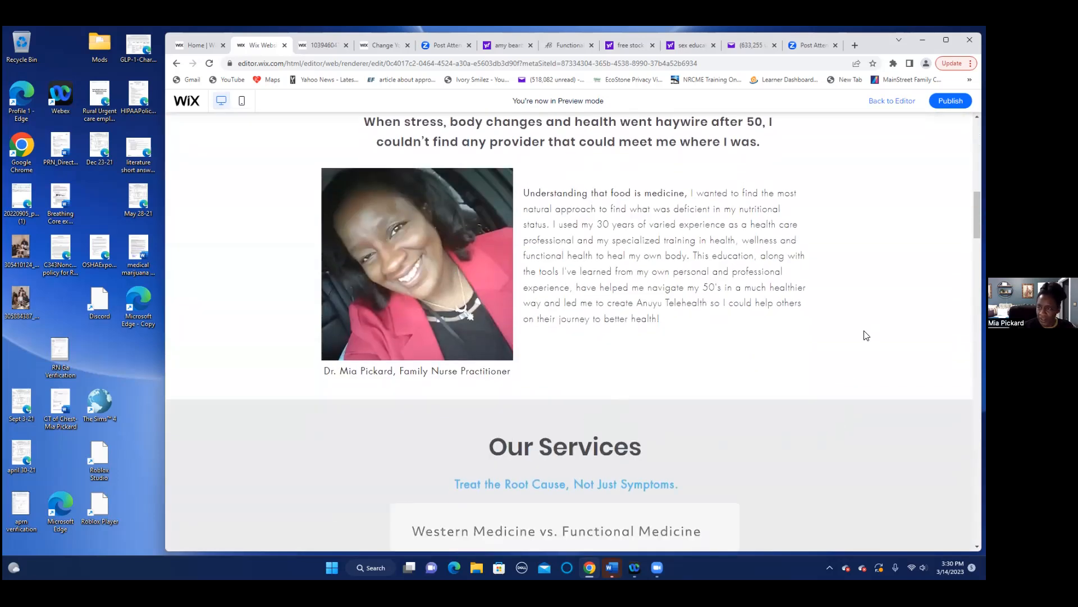
scroll(871, 326, down, 1)
scroll(873, 330, down, 5)
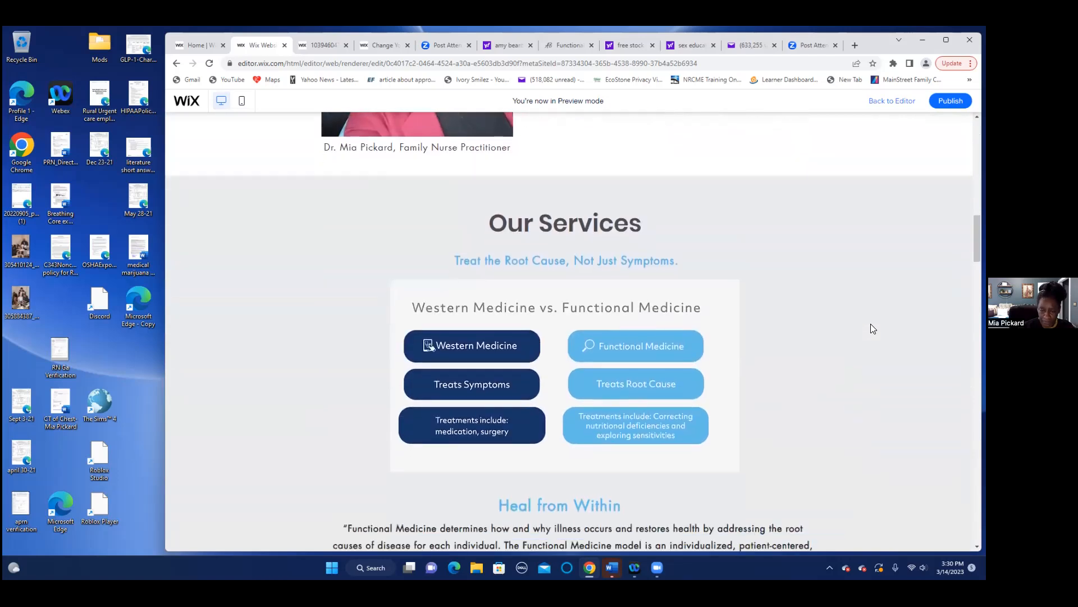
scroll(872, 329, down, 1)
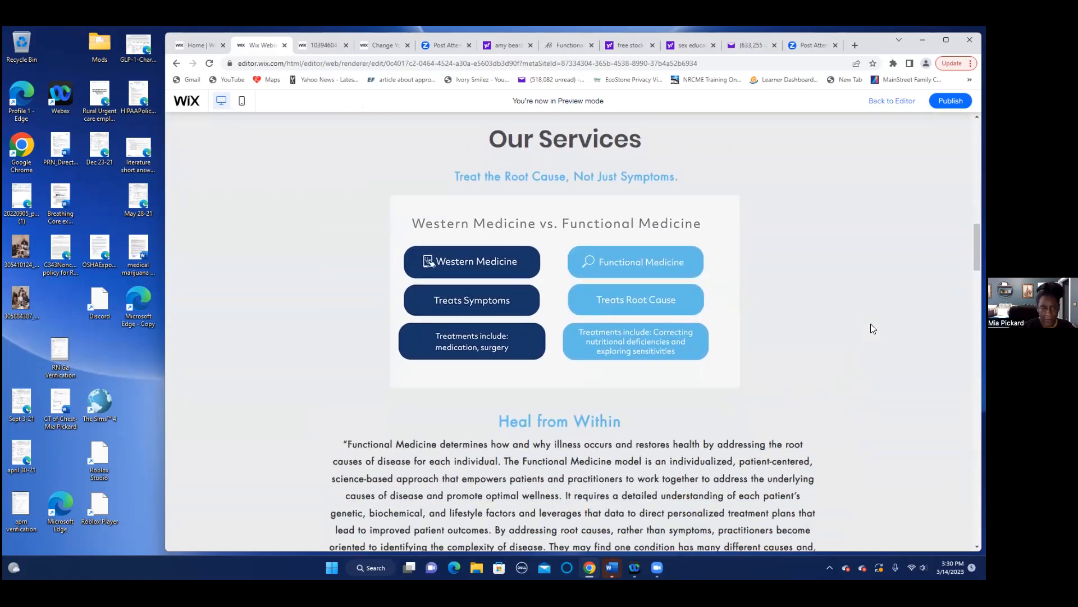
scroll(841, 325, up, 8)
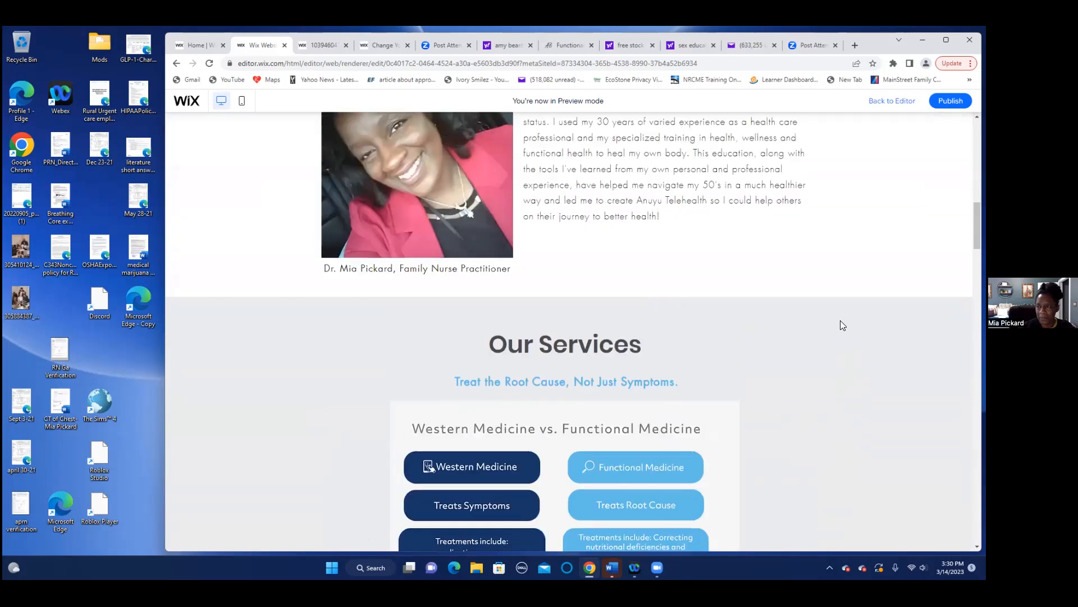
scroll(842, 320, up, 8)
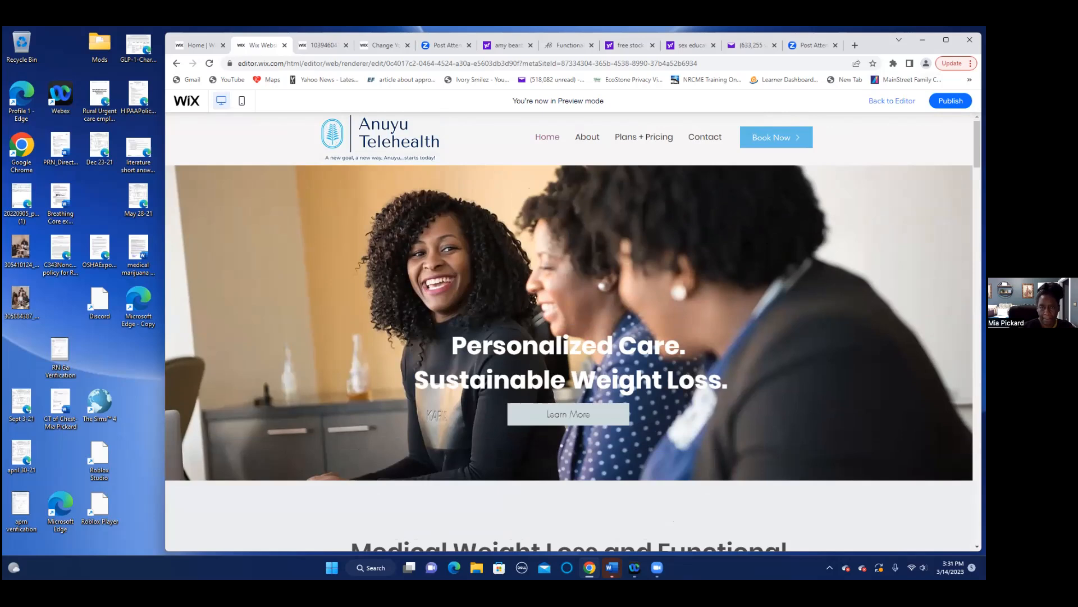
- Exit preview, scroll down the canvas and select the Our Story section
click(891, 102)
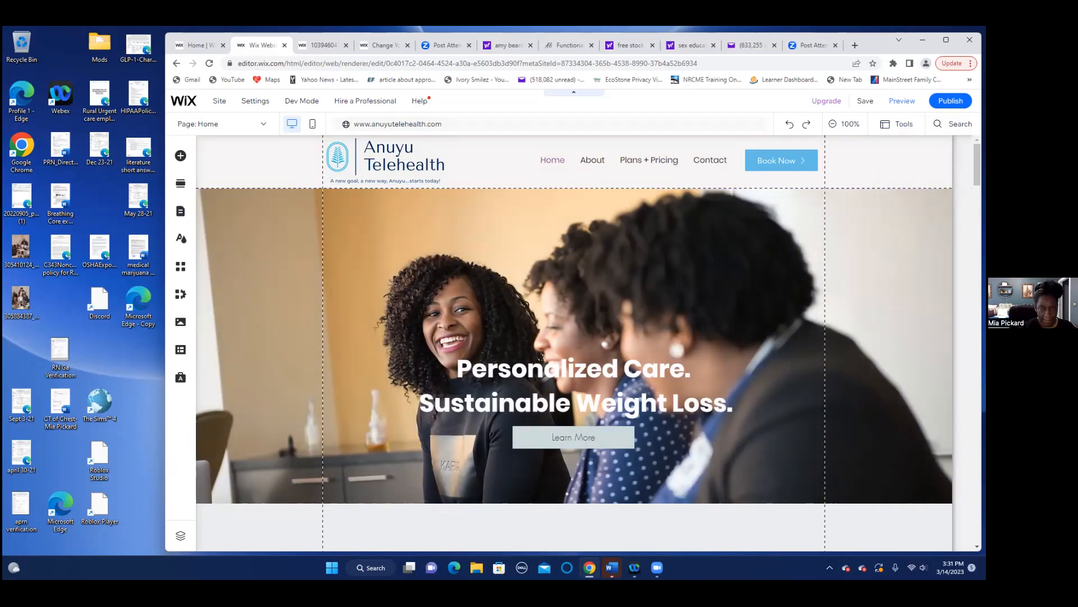
scroll(574, 342, down, 4)
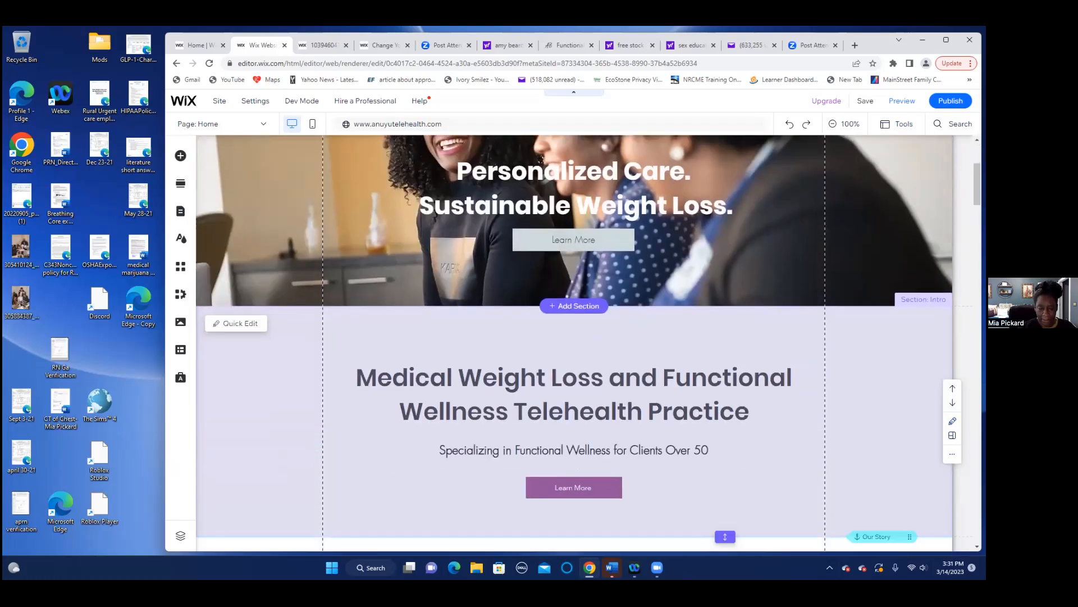
scroll(580, 343, down, 2)
scroll(574, 343, down, 5)
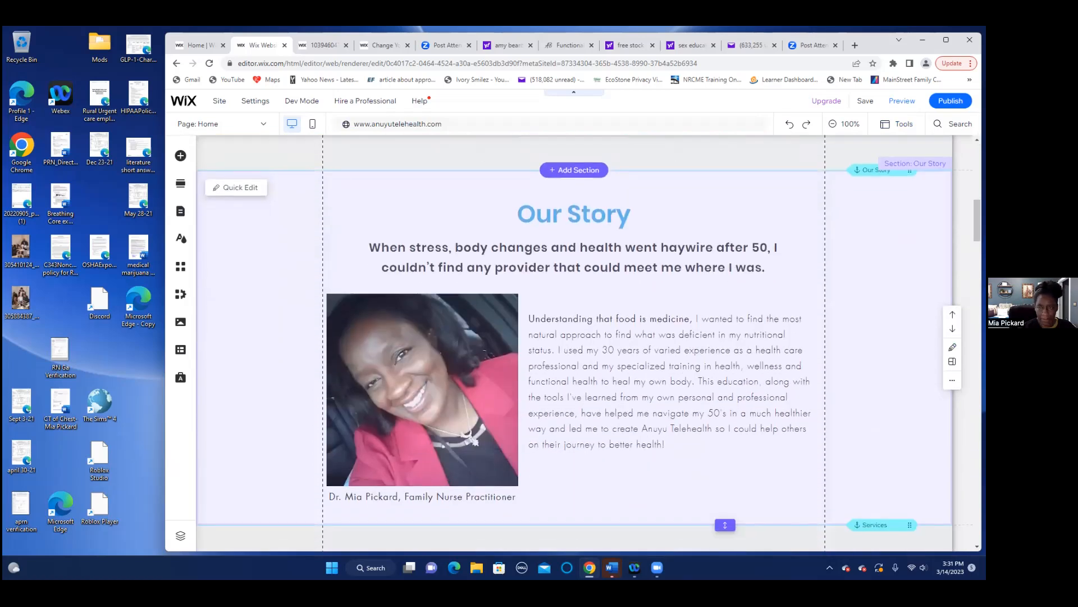
click(551, 321)
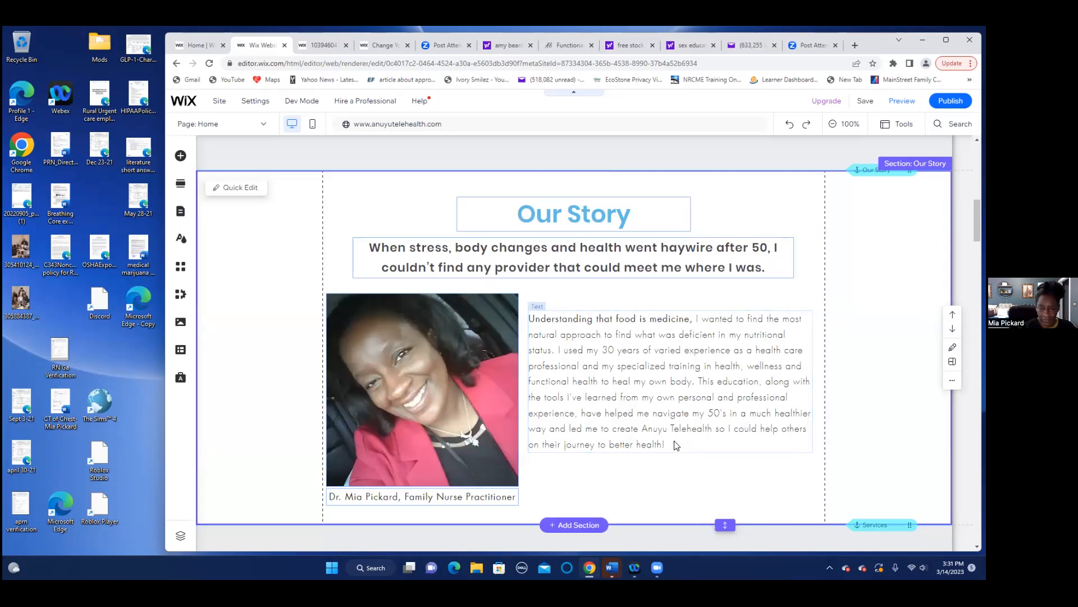
double_click(543, 320)
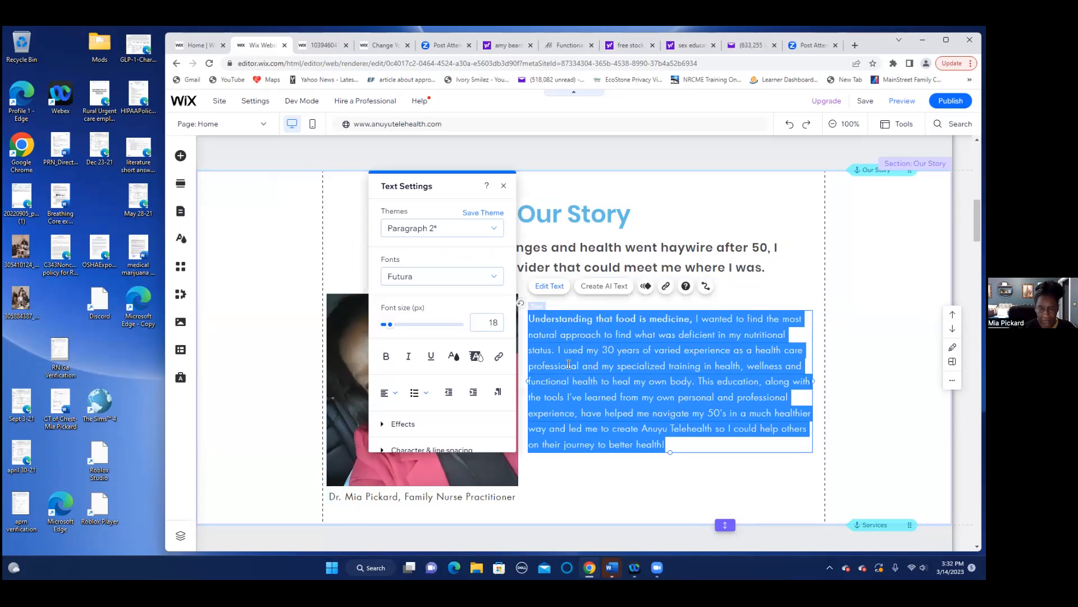
click(625, 330)
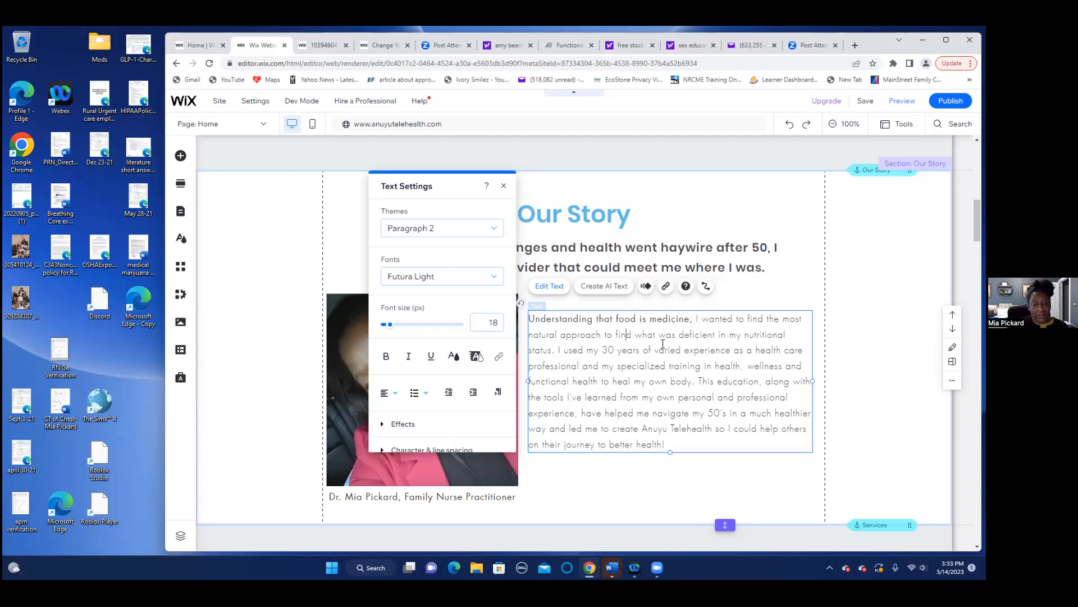
click(634, 484)
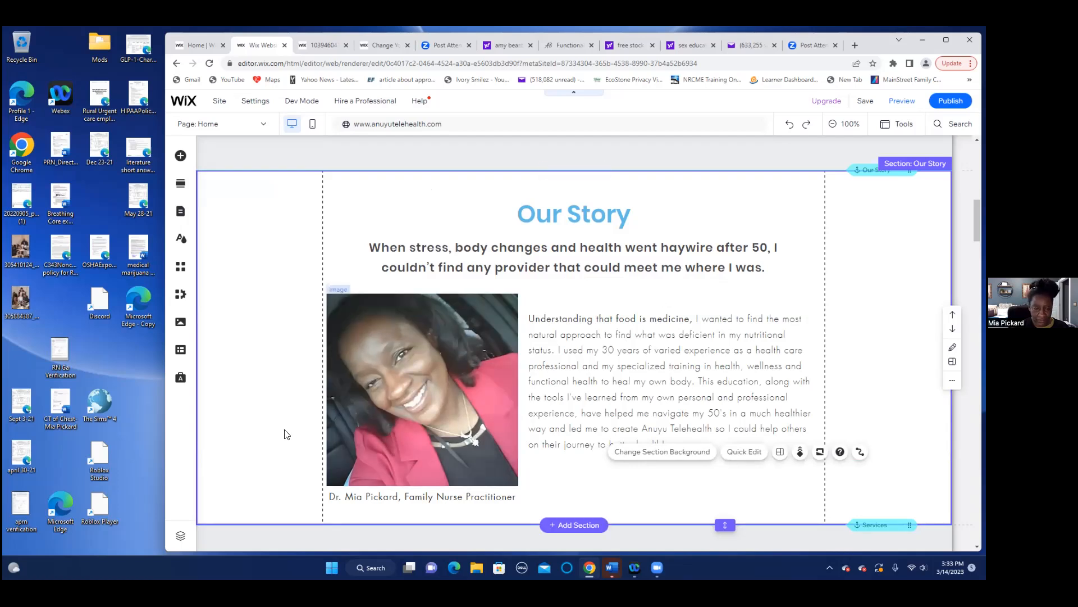
- Select the Our Story photo and bring up Change Image to browse site files
click(411, 429)
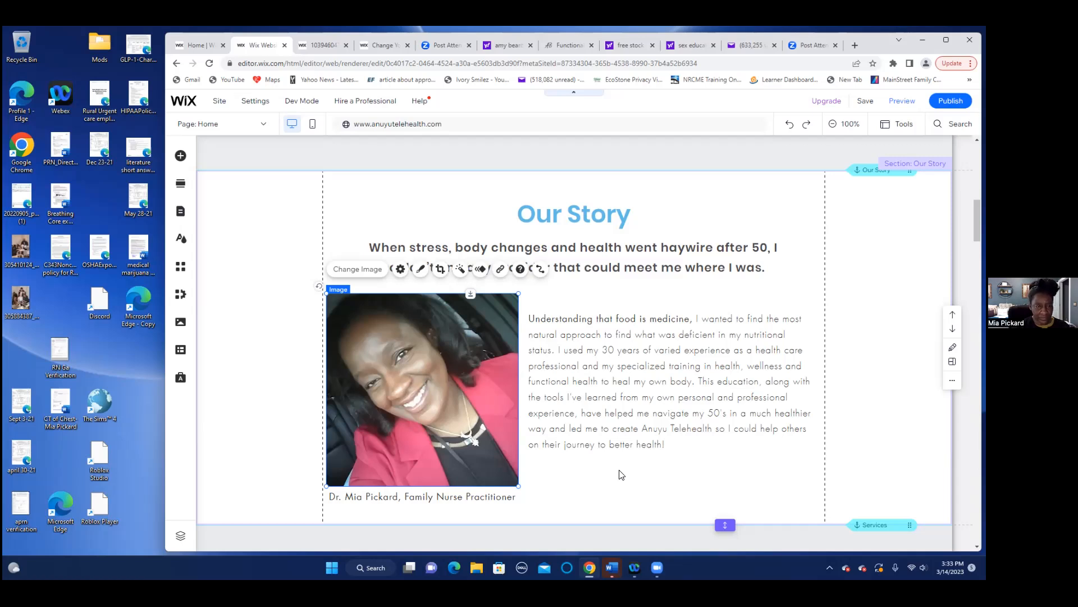
click(363, 269)
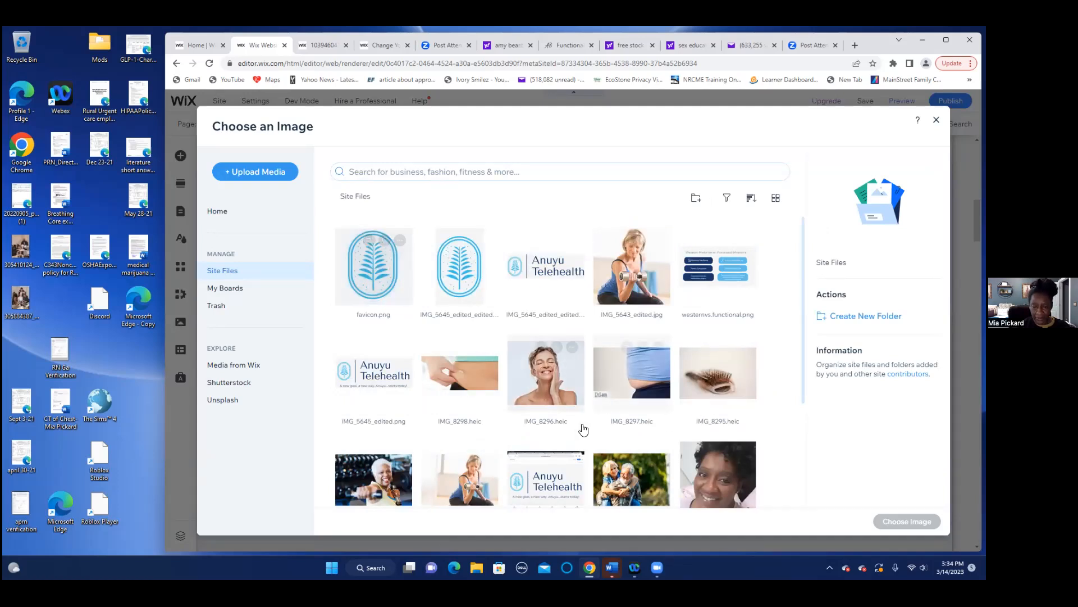
- Browse Site Files and pick IMG_5639.JPG as the replacement photo
scroll(767, 432, down, 2)
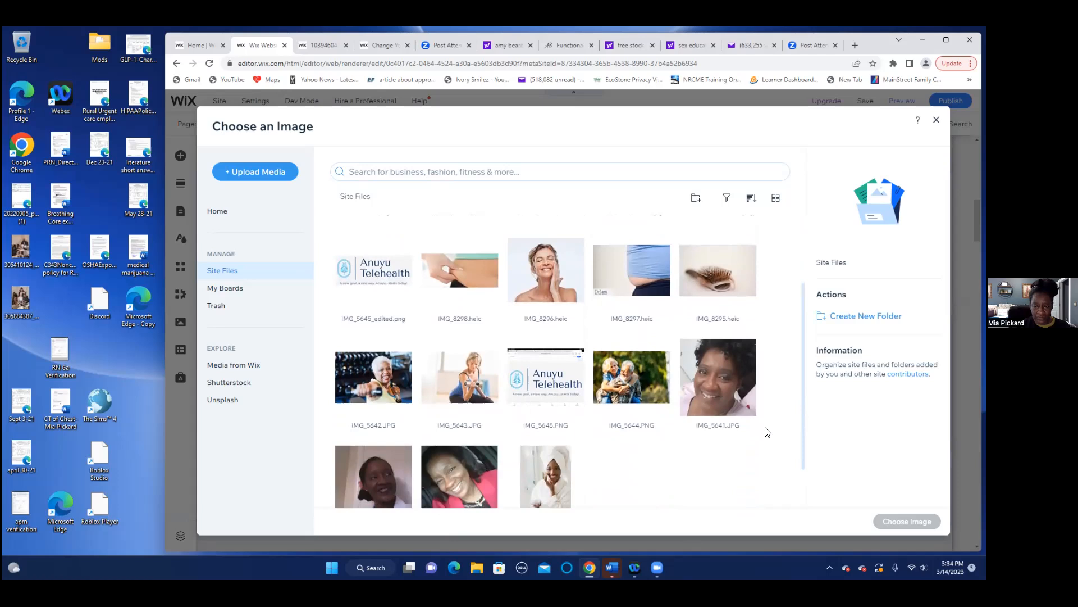
scroll(767, 432, up, 2)
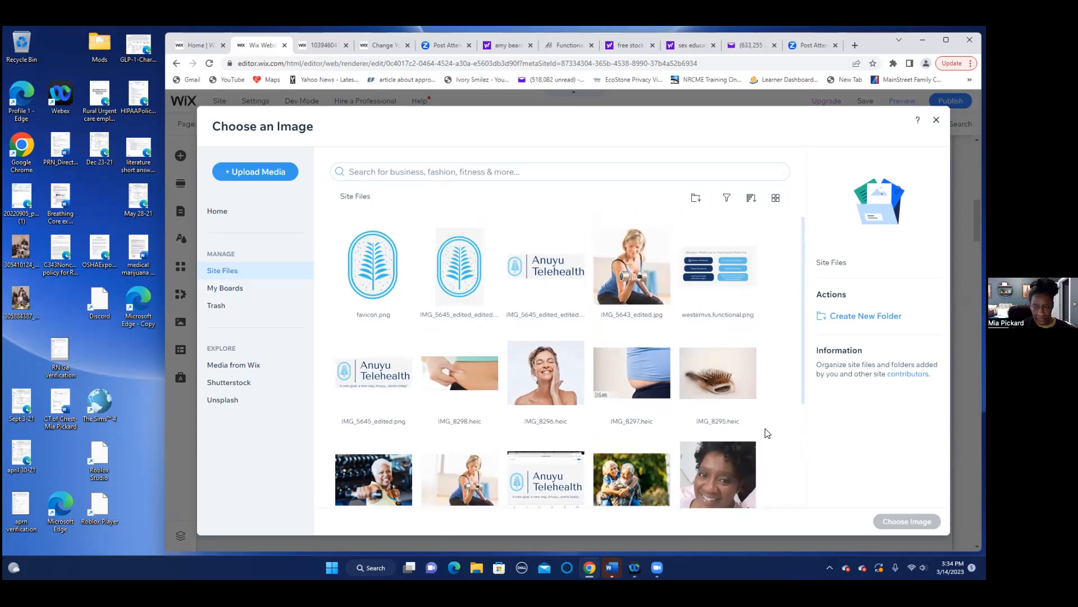
scroll(769, 446, down, 1)
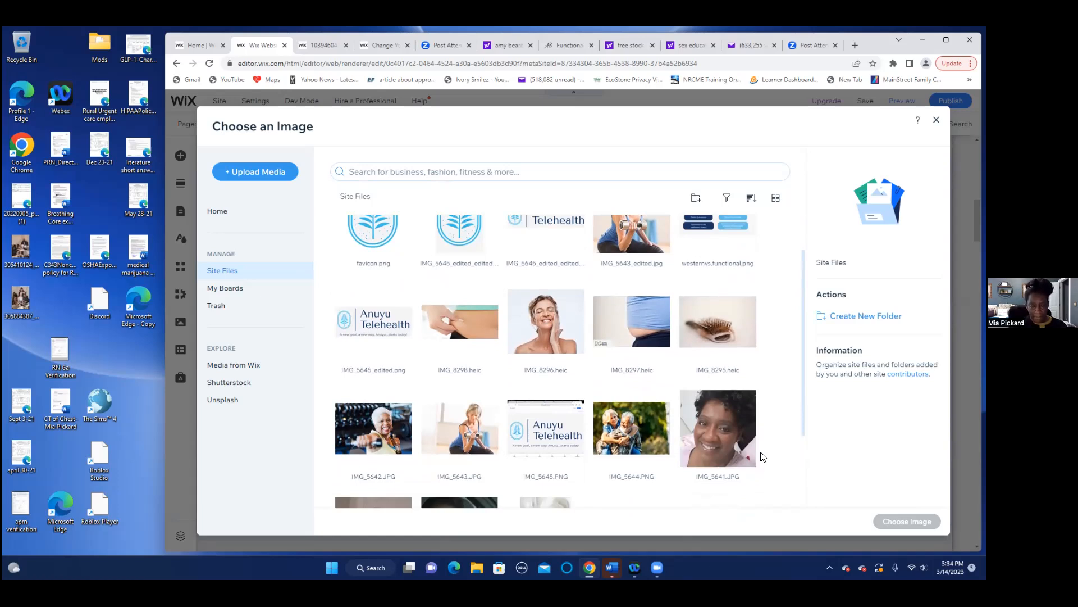
scroll(762, 456, down, 2)
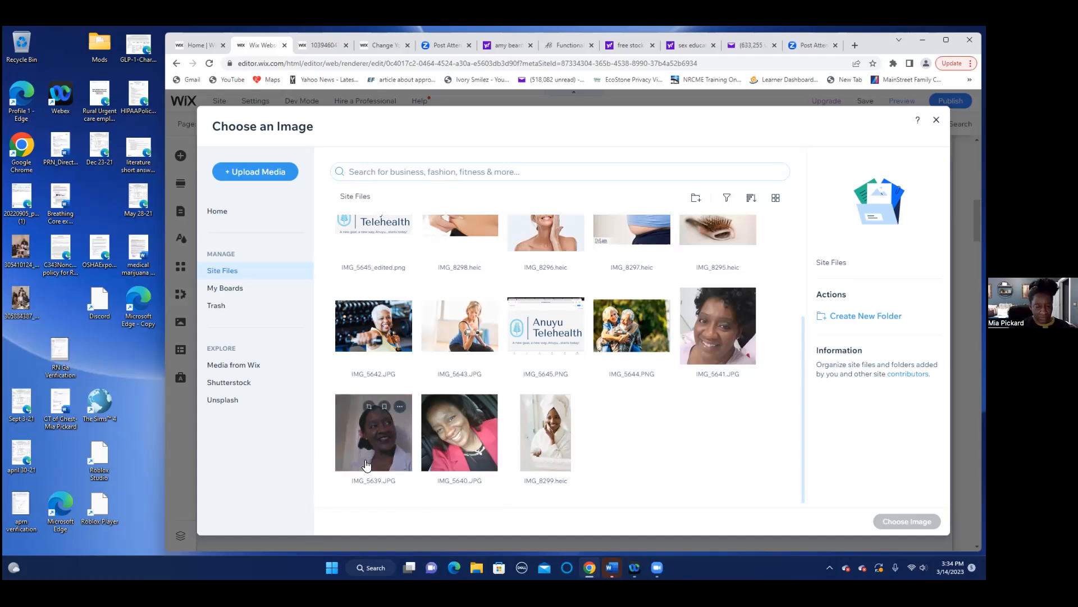
click(388, 441)
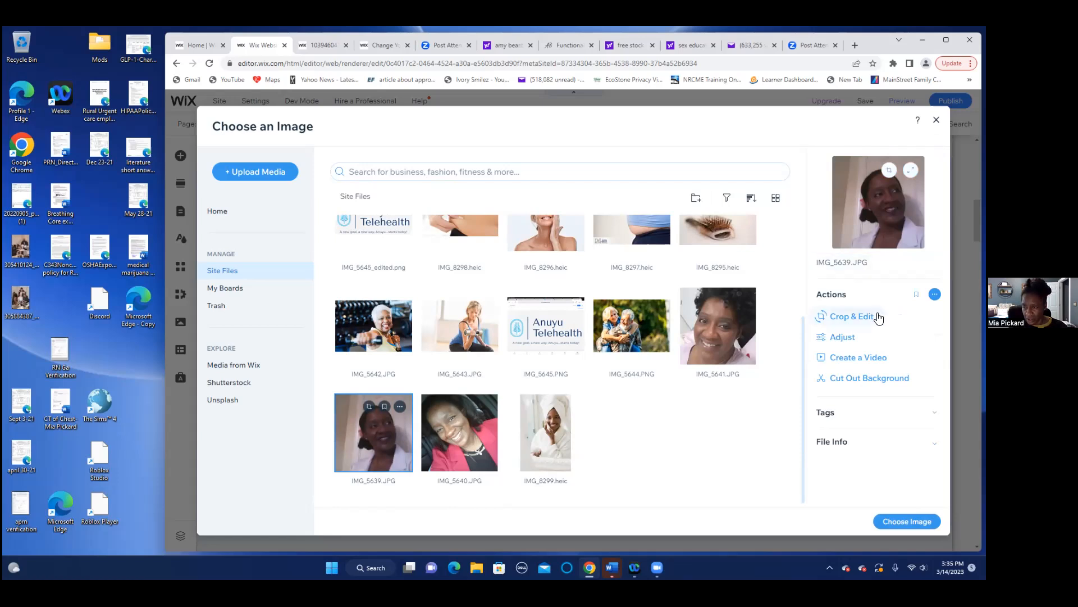
- Raise IMG_5639's exposure in Photo Studio's Adjust panel and save the edited copy
click(841, 338)
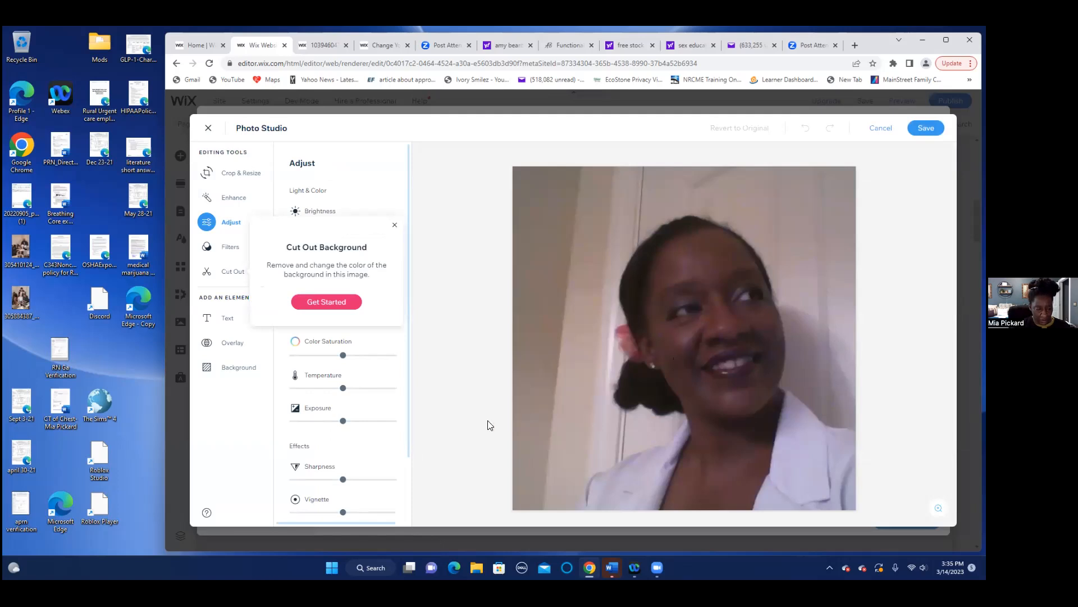
scroll(400, 448, down, 2)
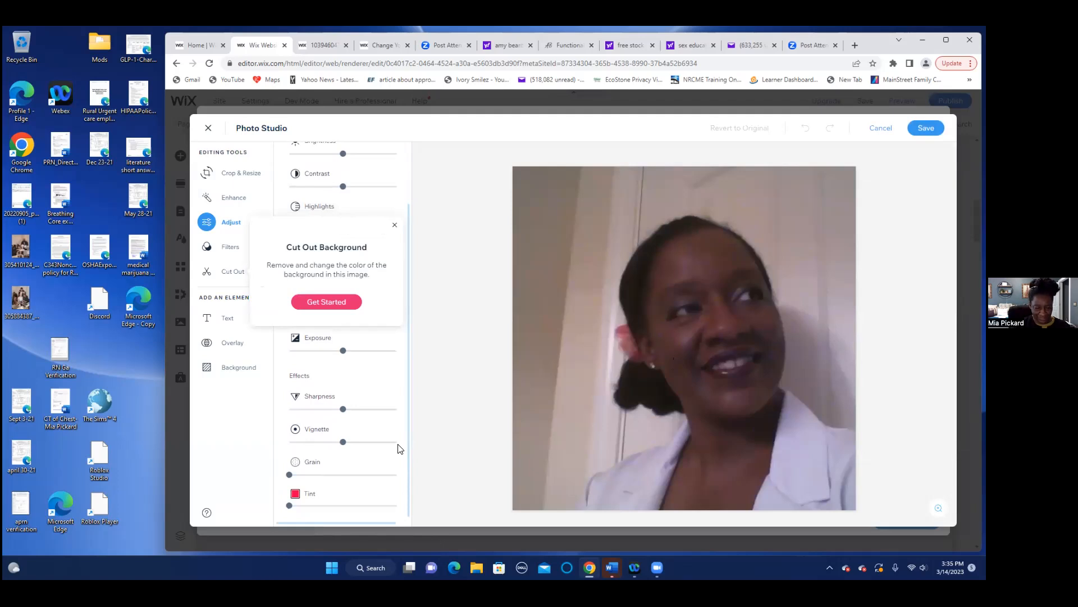
scroll(399, 447, up, 2)
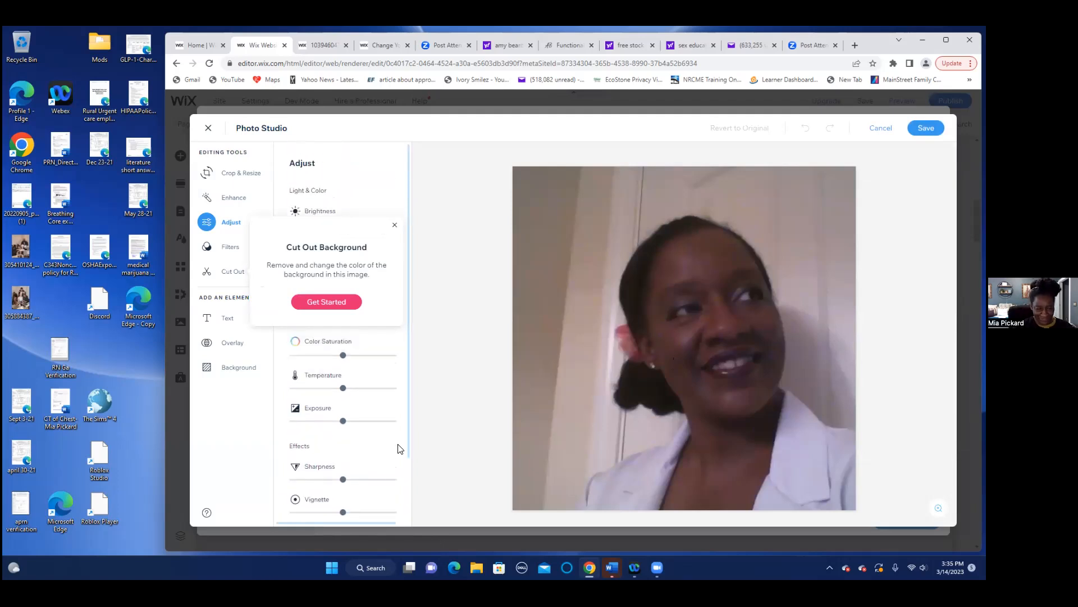
scroll(400, 447, down, 2)
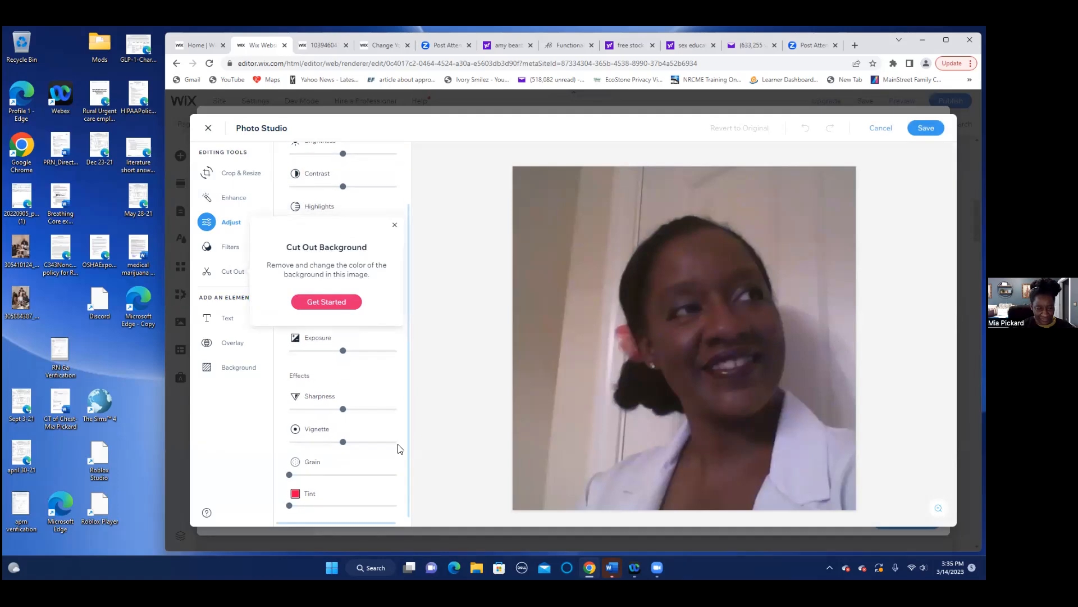
click(365, 351)
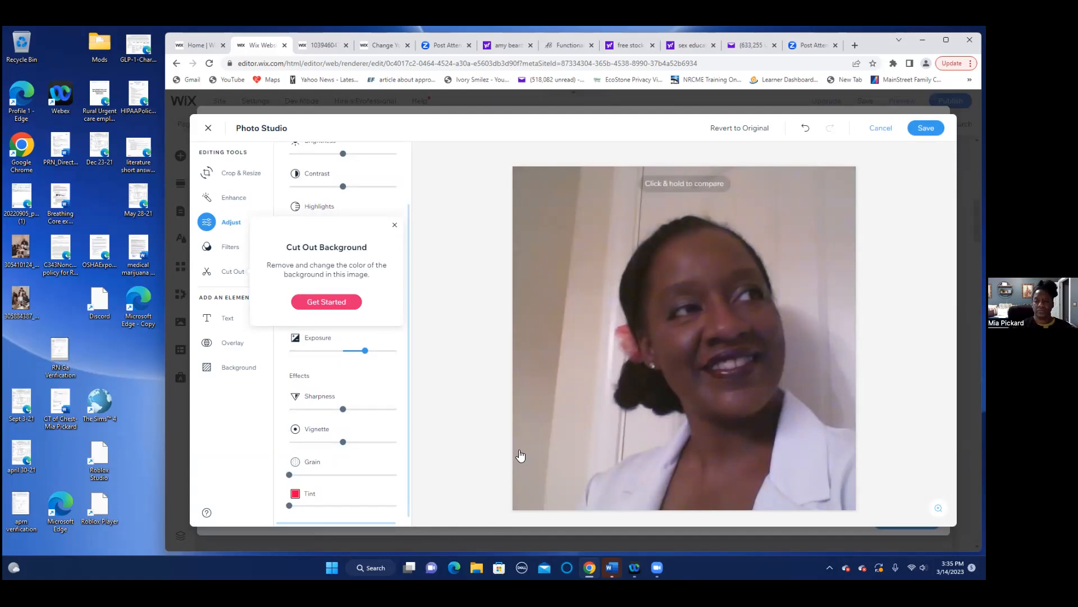
click(360, 351)
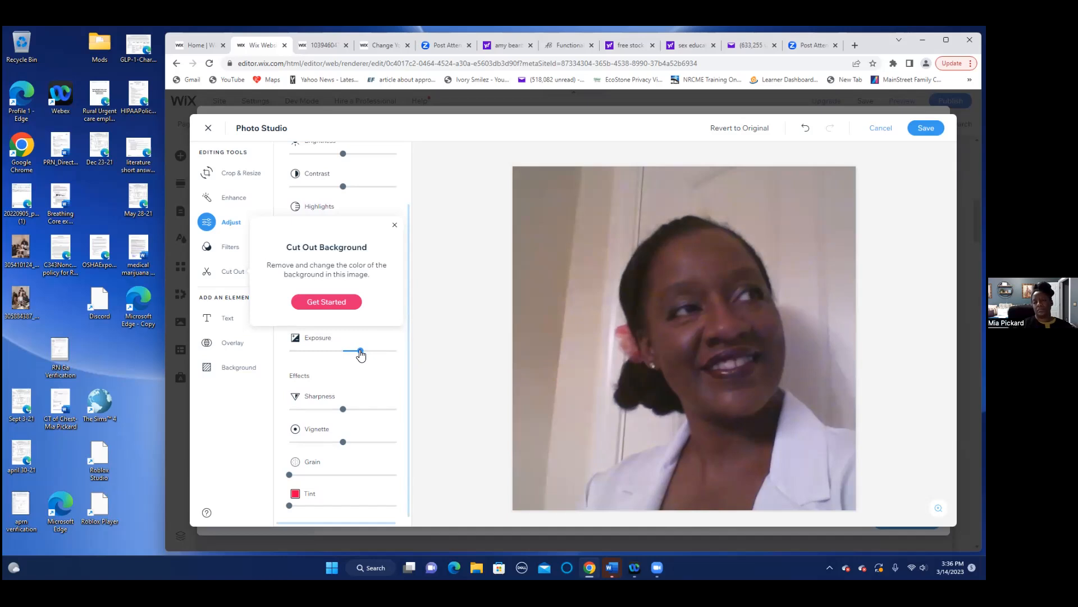
scroll(376, 401, up, 3)
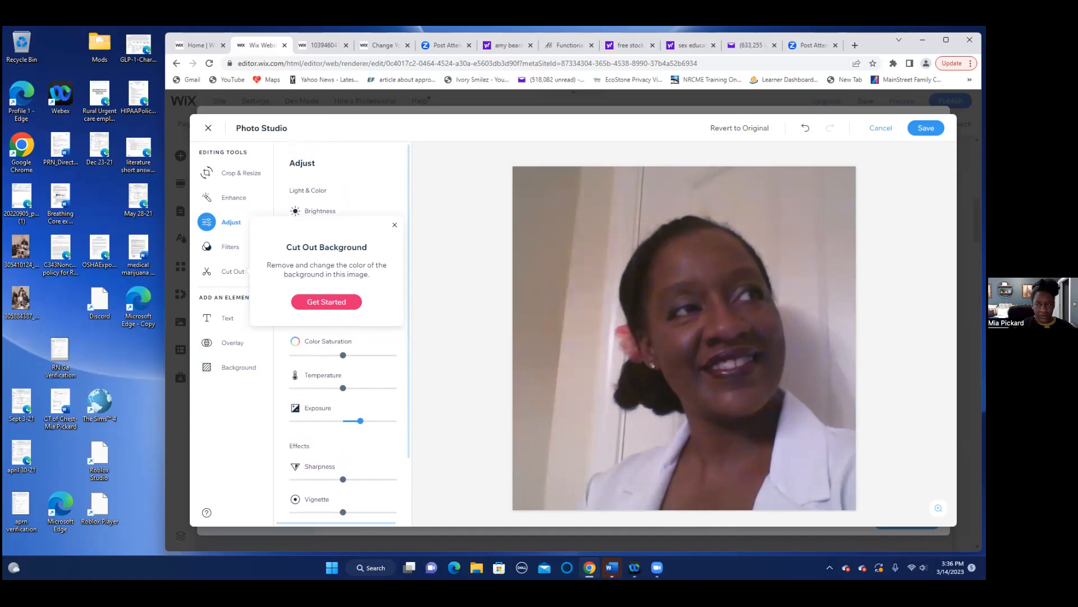
click(926, 128)
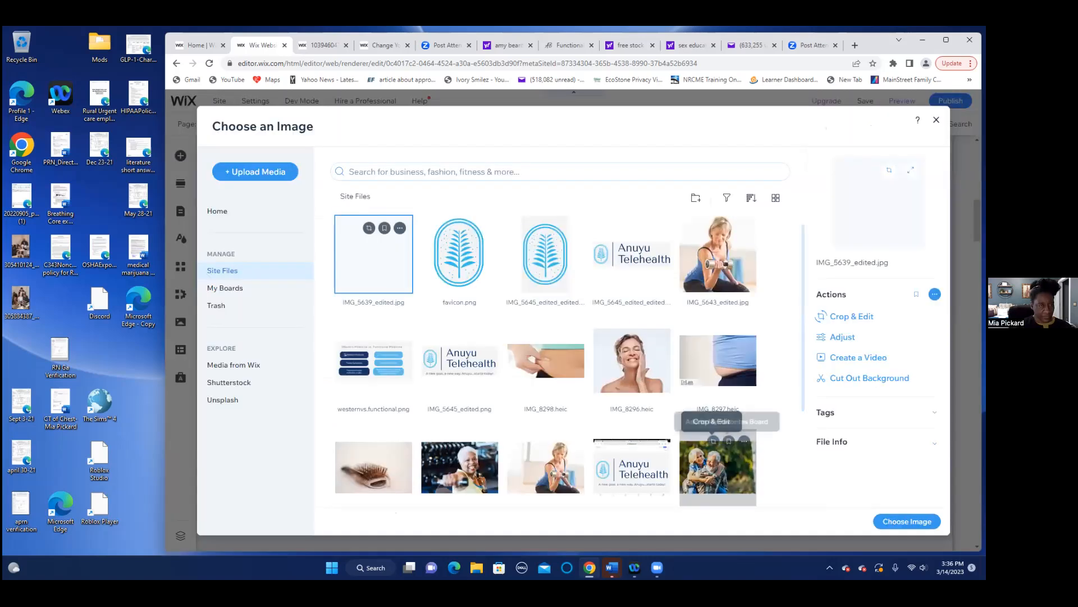
- Check IMG_5639_edited.jpg in Site Files, then close Choose an Image without swapping the photo
scroll(725, 441, down, 3)
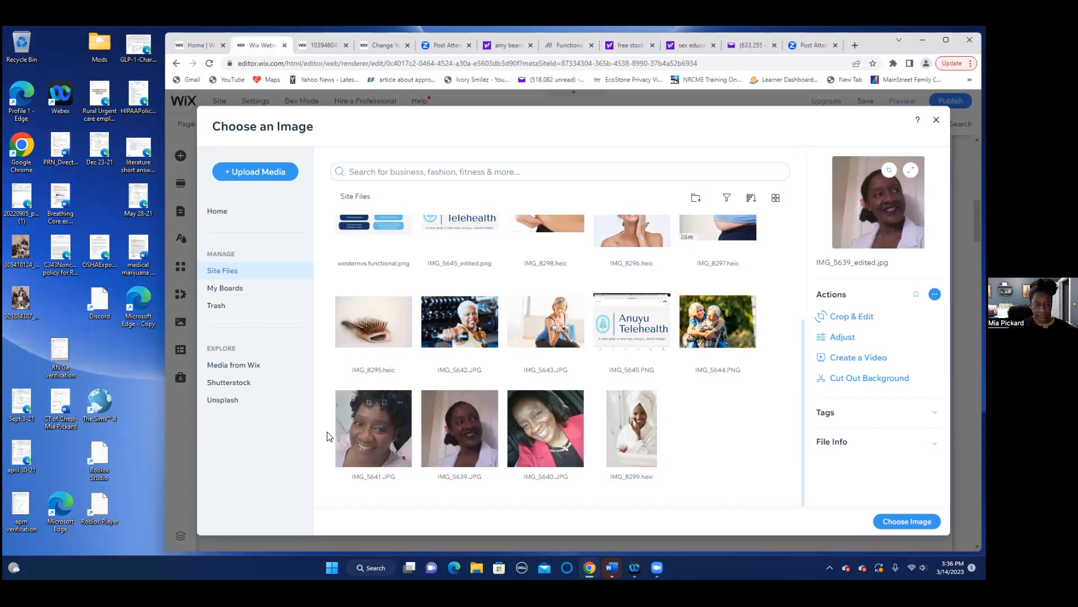
scroll(478, 477, up, 3)
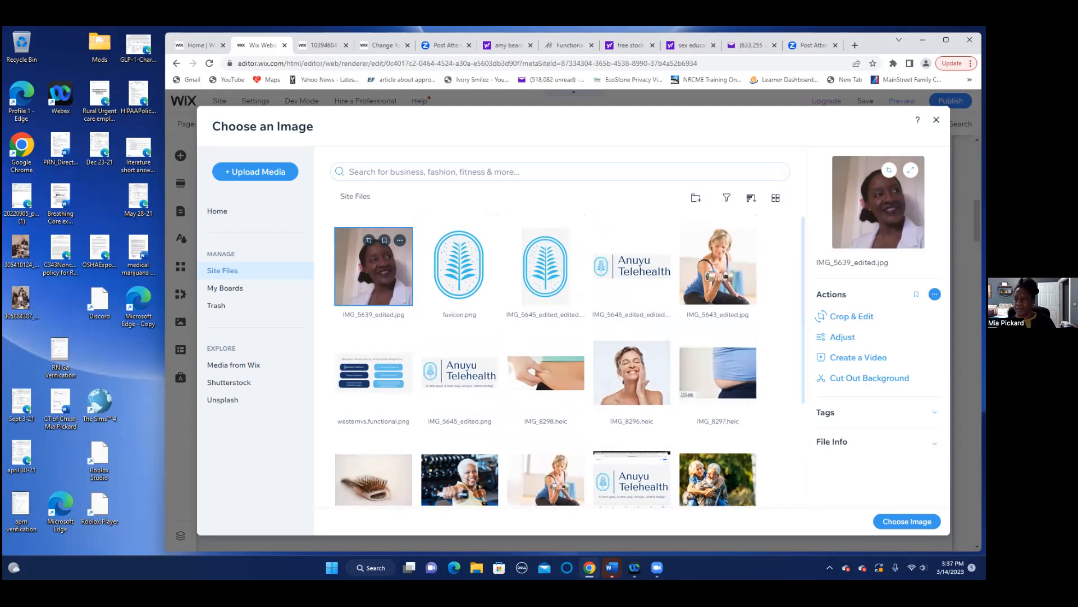
click(936, 120)
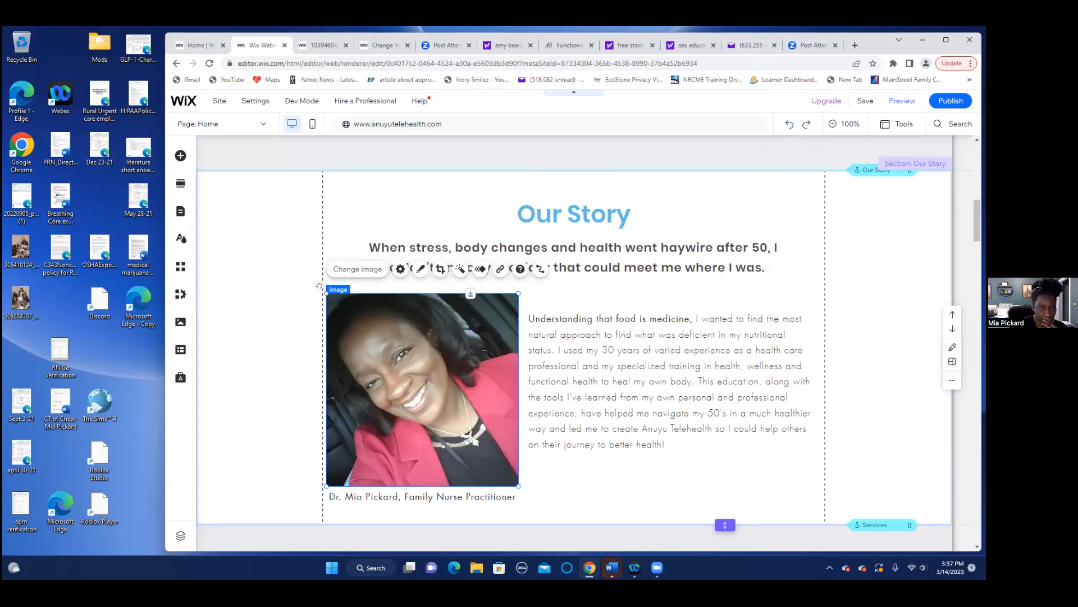
scroll(434, 387, down, 5)
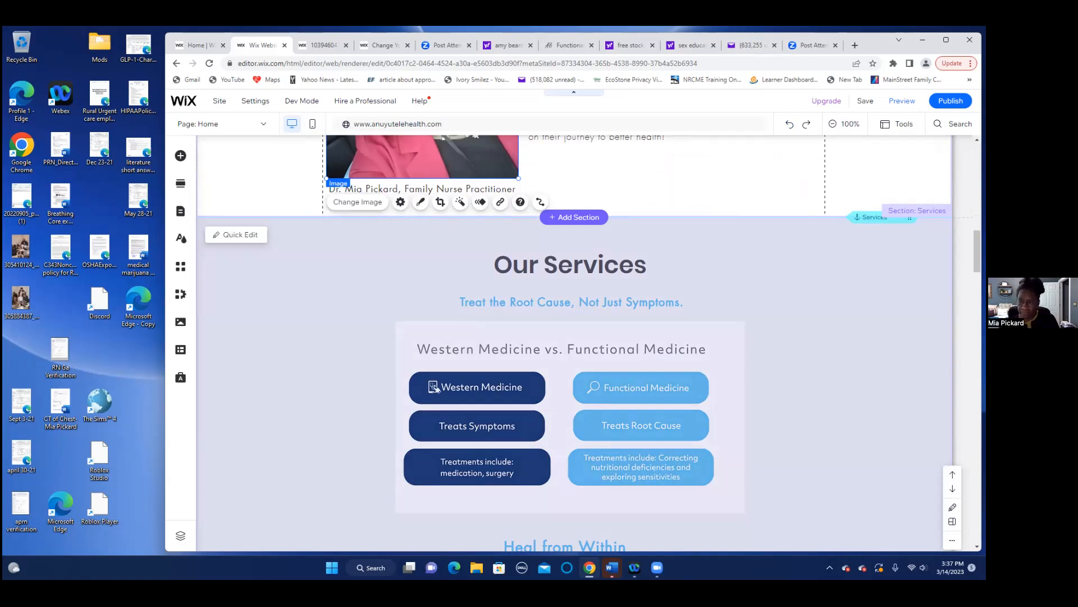
scroll(573, 343, down, 2)
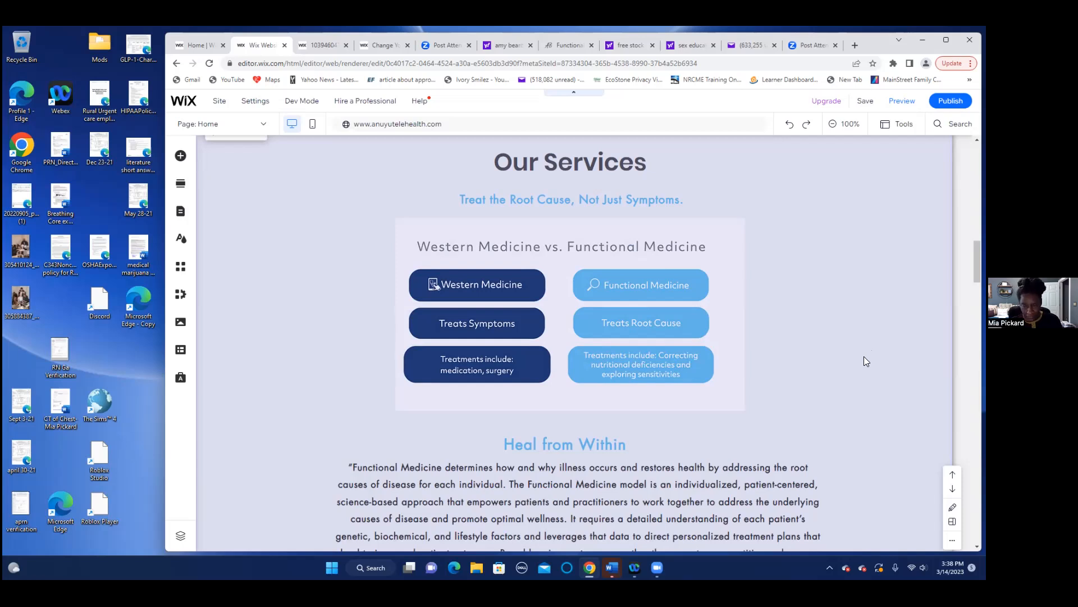
scroll(867, 352, down, 3)
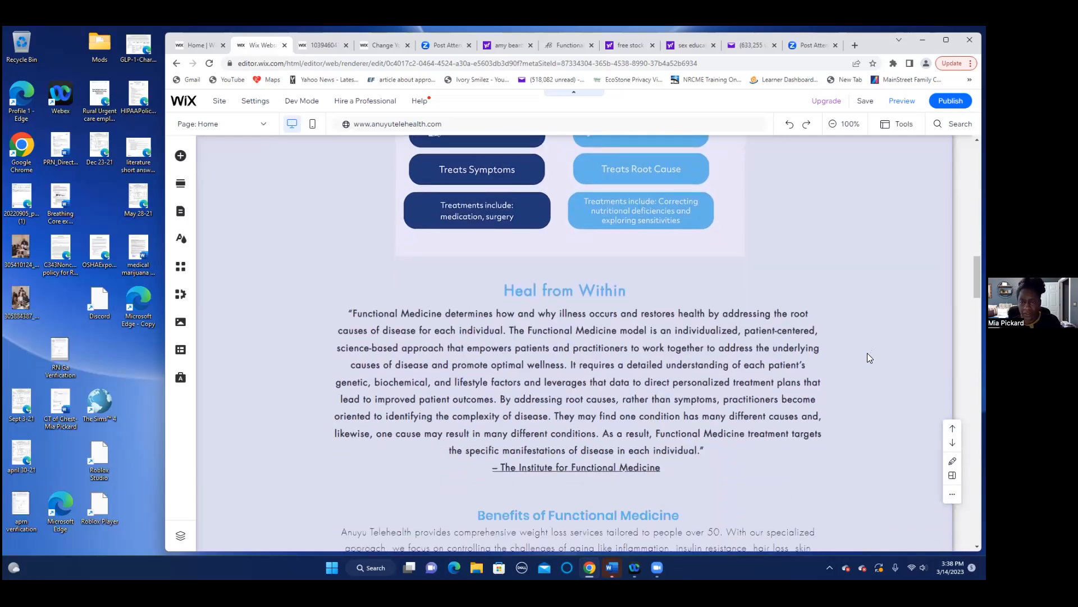
scroll(867, 354, up, 6)
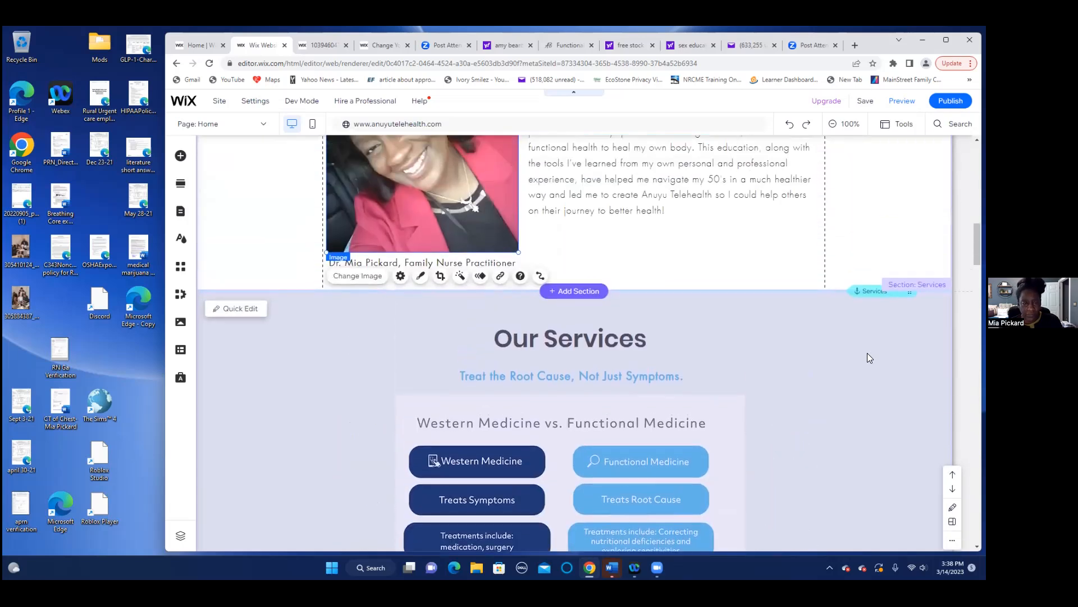
scroll(867, 358, up, 2)
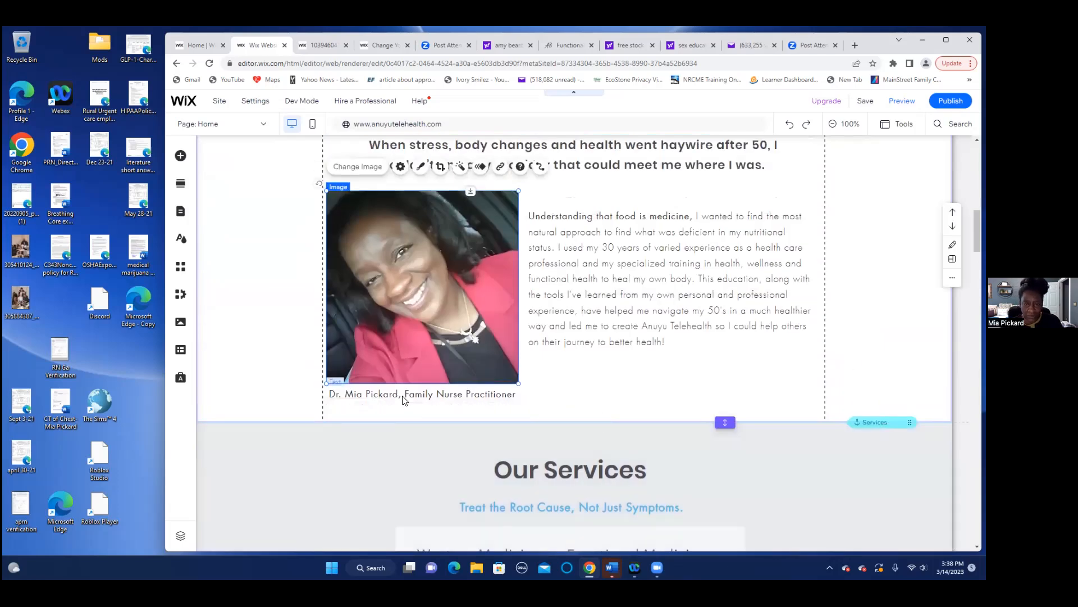
scroll(403, 399, up, 1)
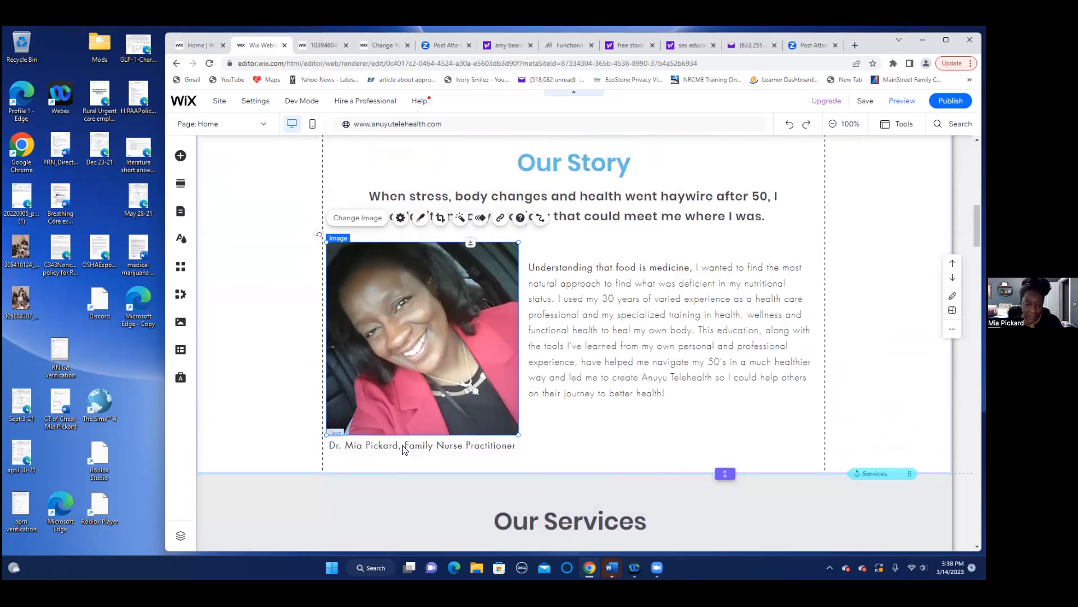
click(404, 448)
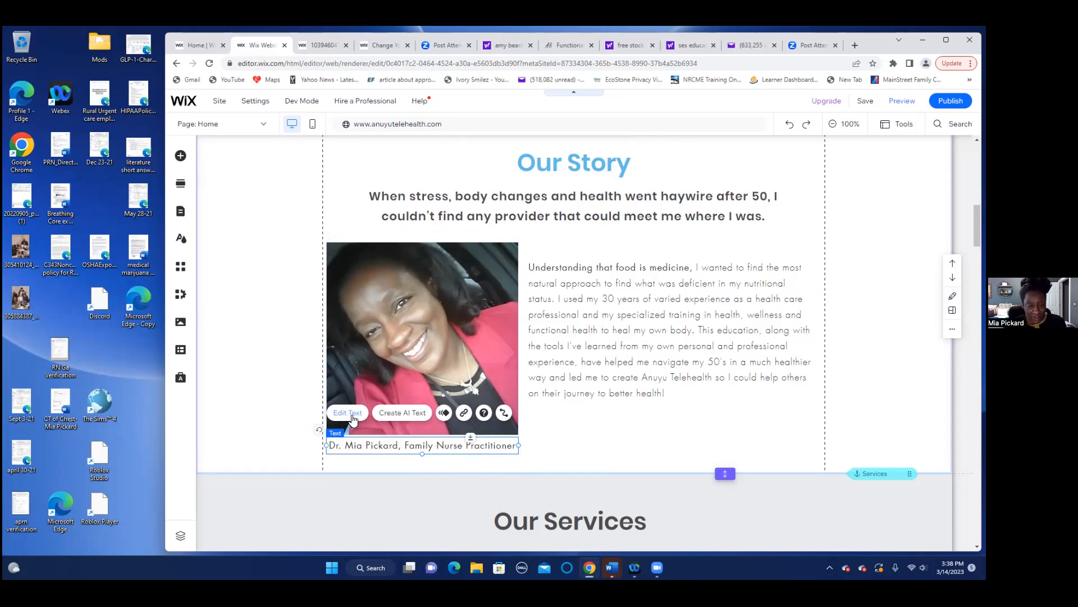
click(348, 413)
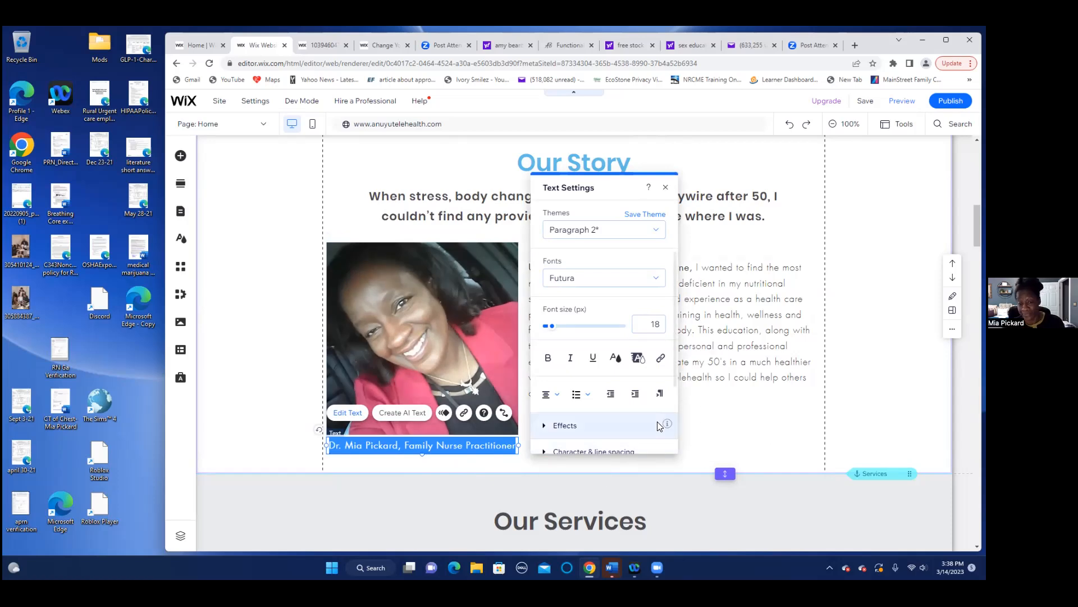
scroll(660, 426, down, 2)
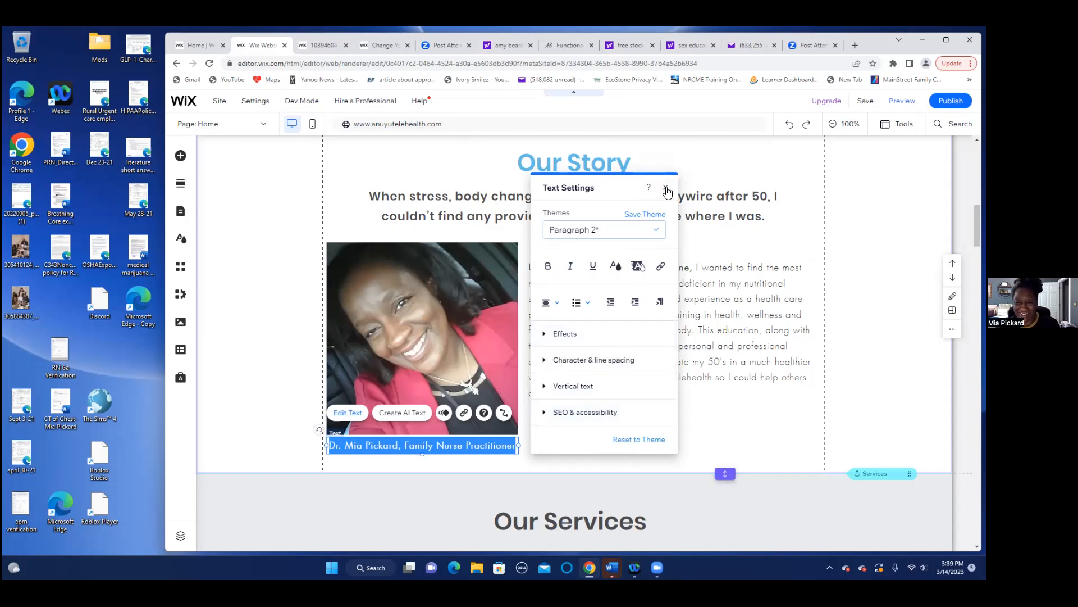
click(742, 430)
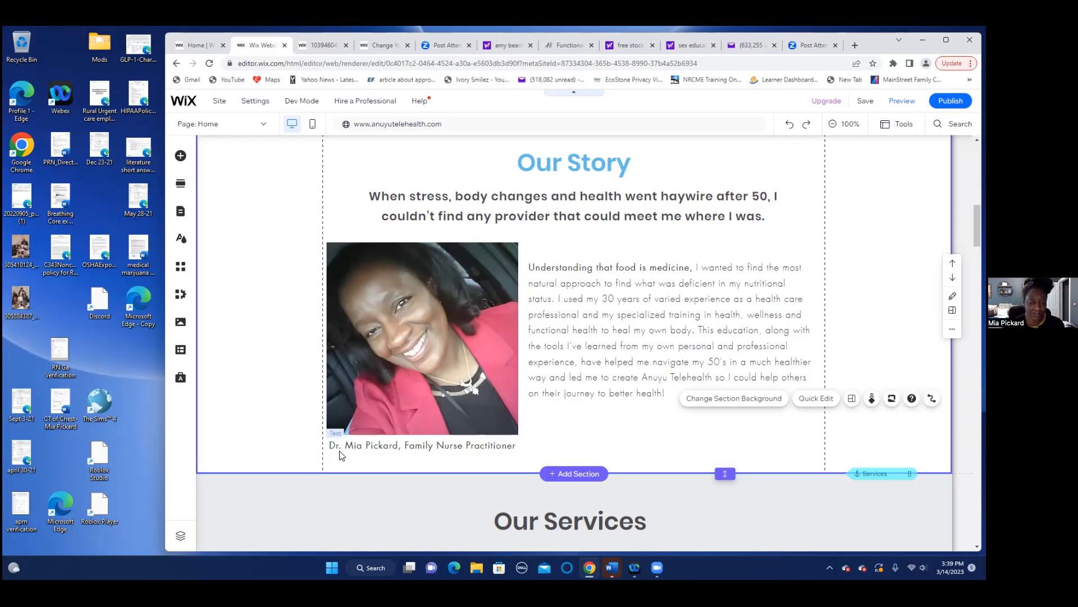
click(343, 449)
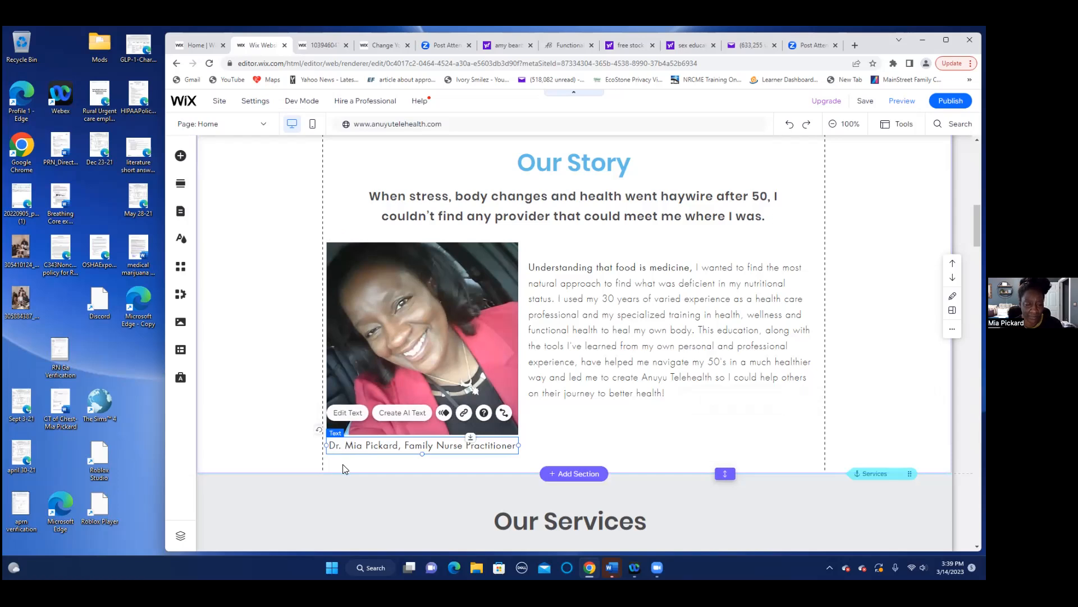
- Remove 'Dr.' from the caption and insert DNP after the practitioner's name
click(344, 413)
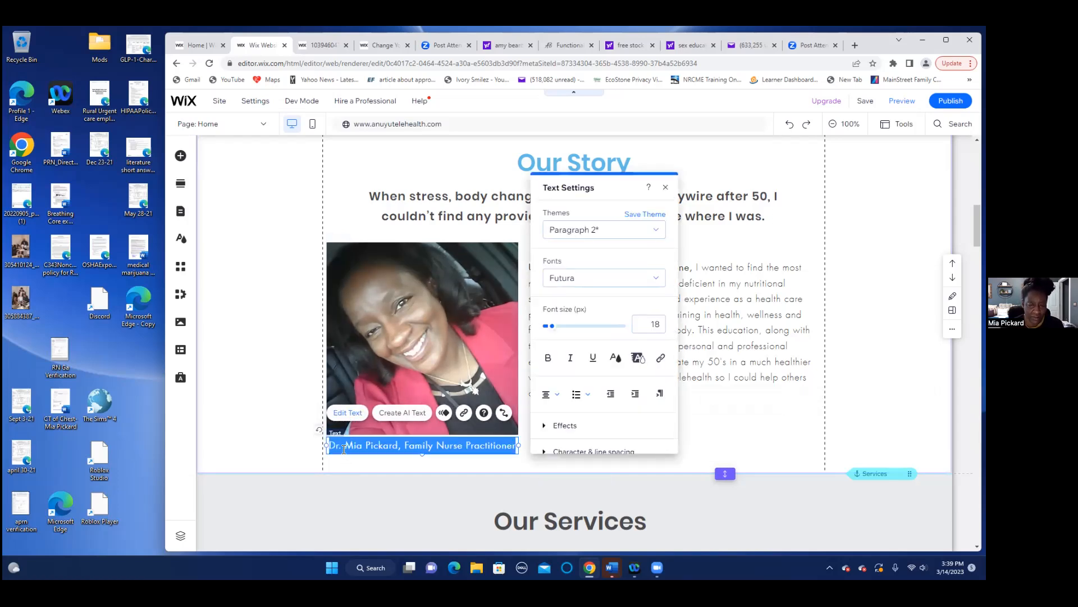
click(347, 450)
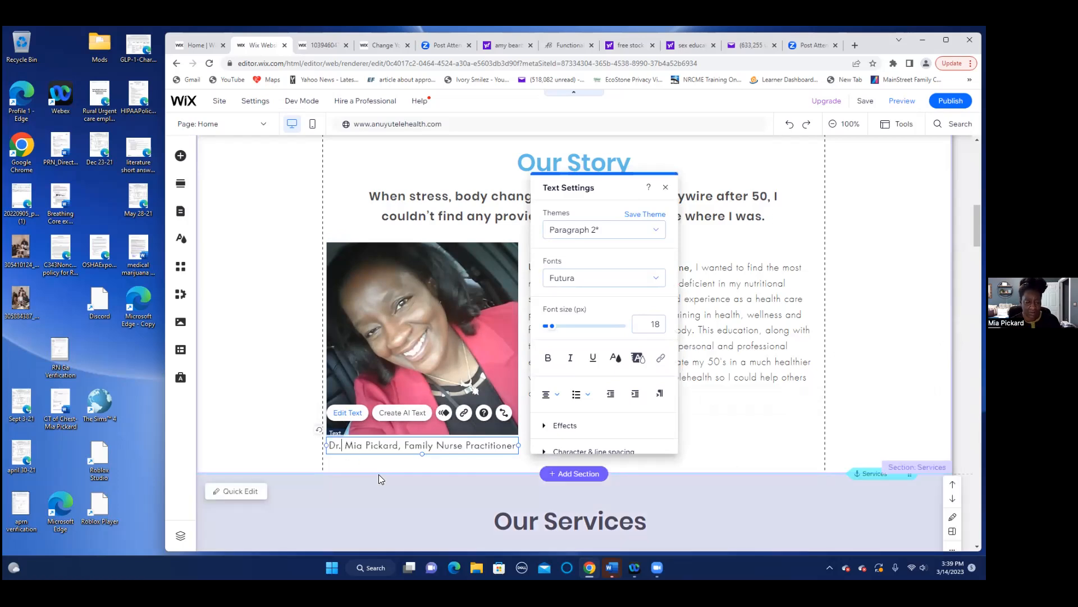
key(BackSpace)
key(BackSpace)
key(BackSpace)
key(BackSpace)
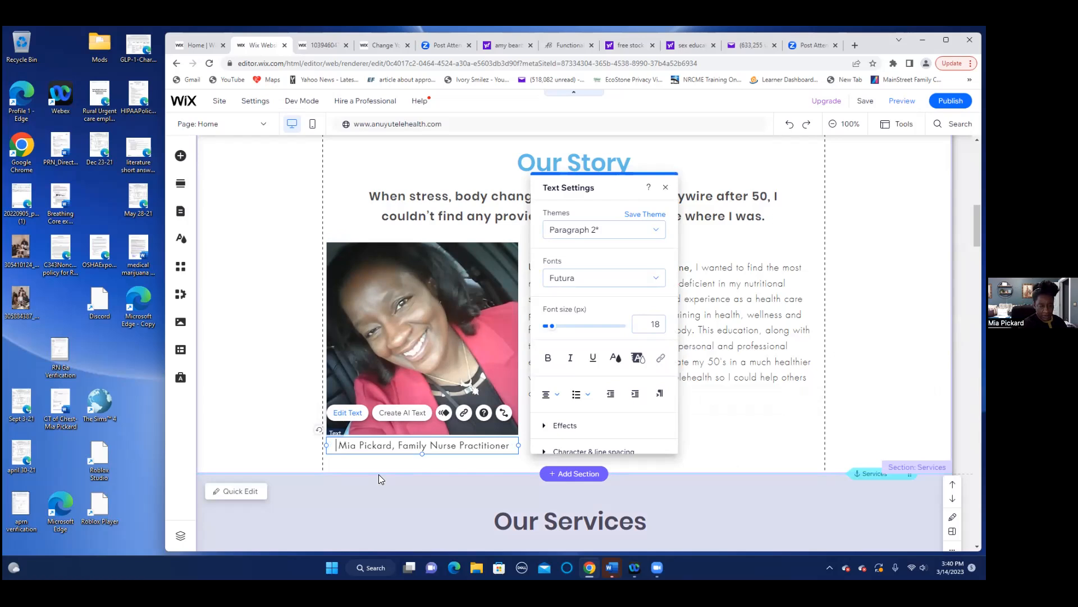
click(397, 446)
text(DNP)
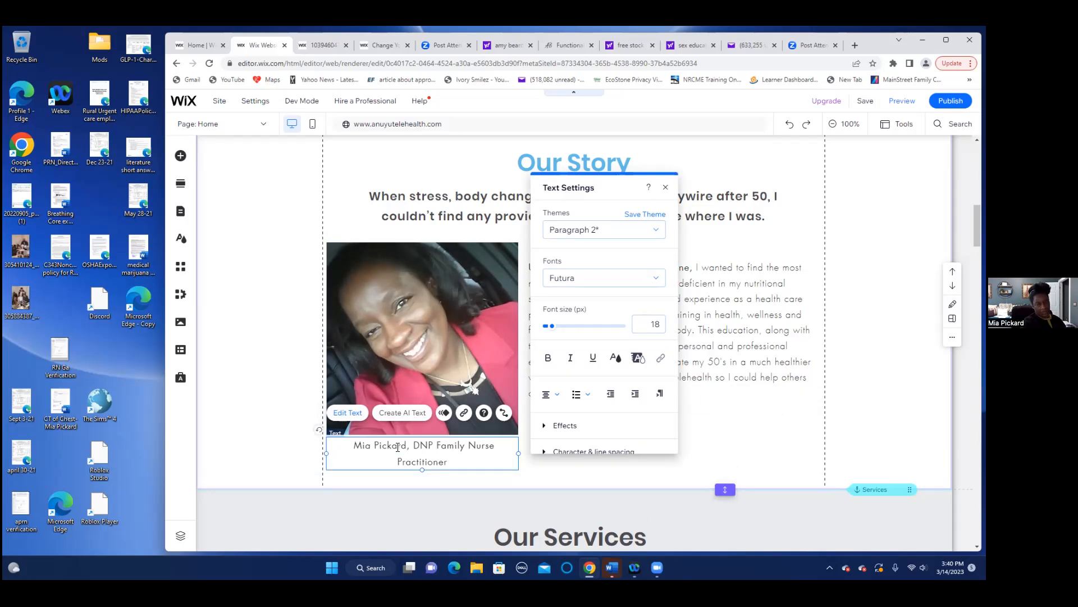
key(BackSpace)
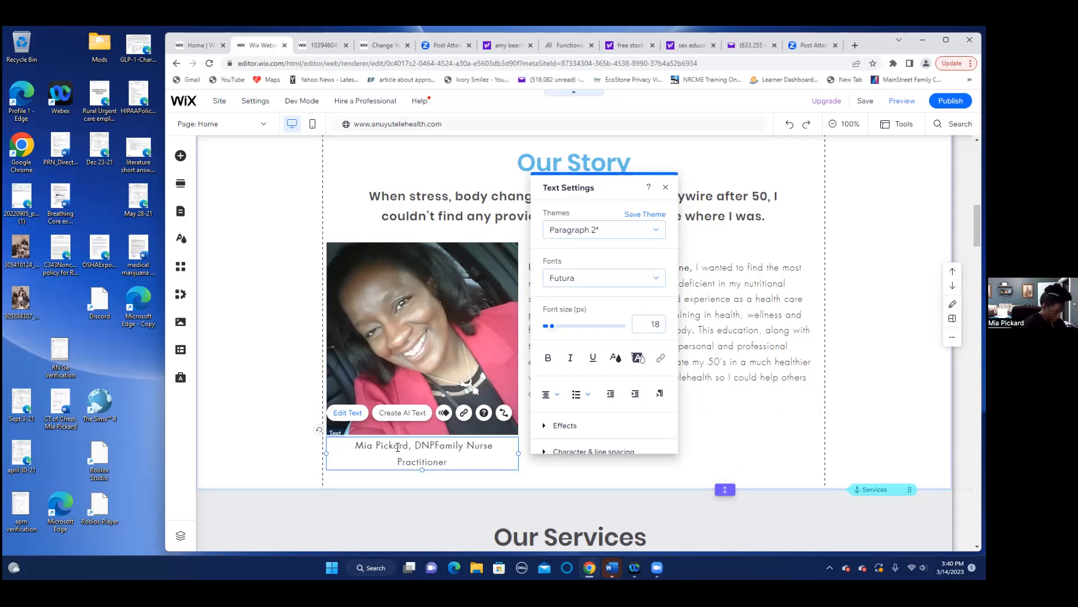
text(,)
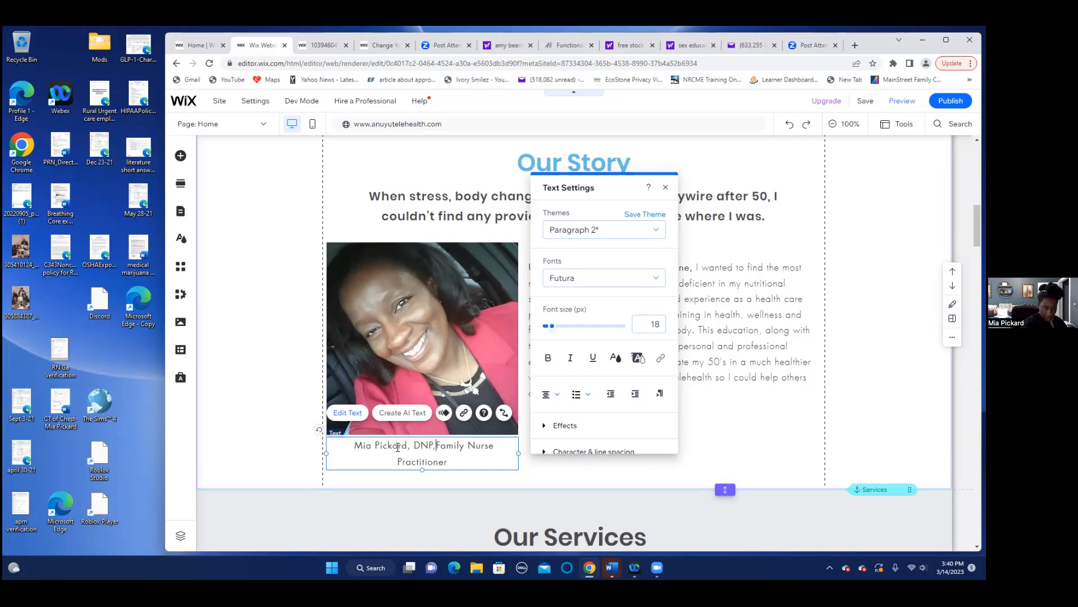
key(BackSpace)
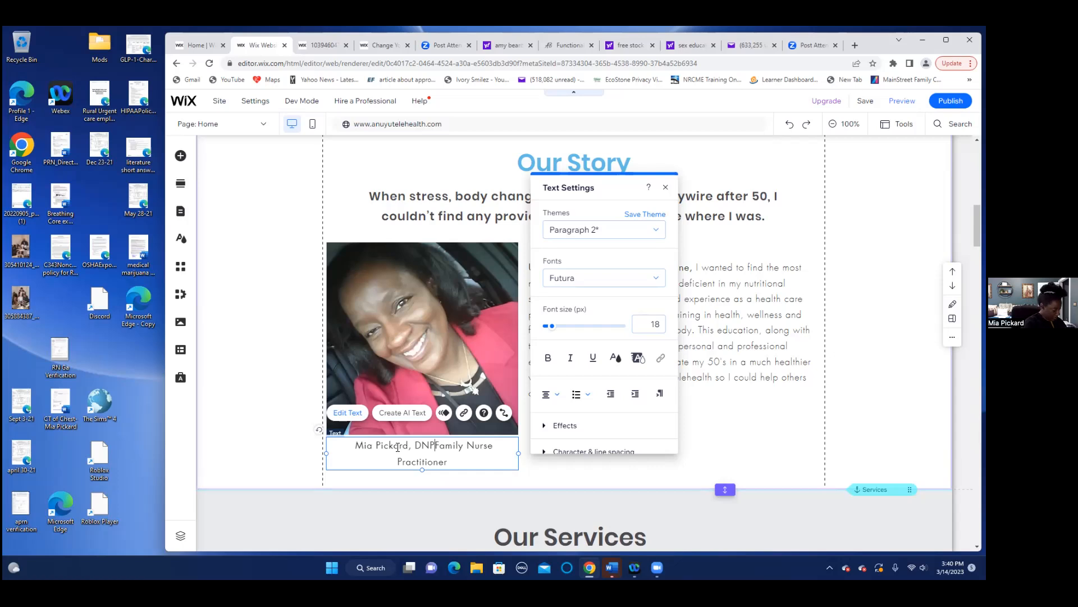
- Add '(Doctor of Nursing Practice)' and a comma, putting each credential on its own line
text(()
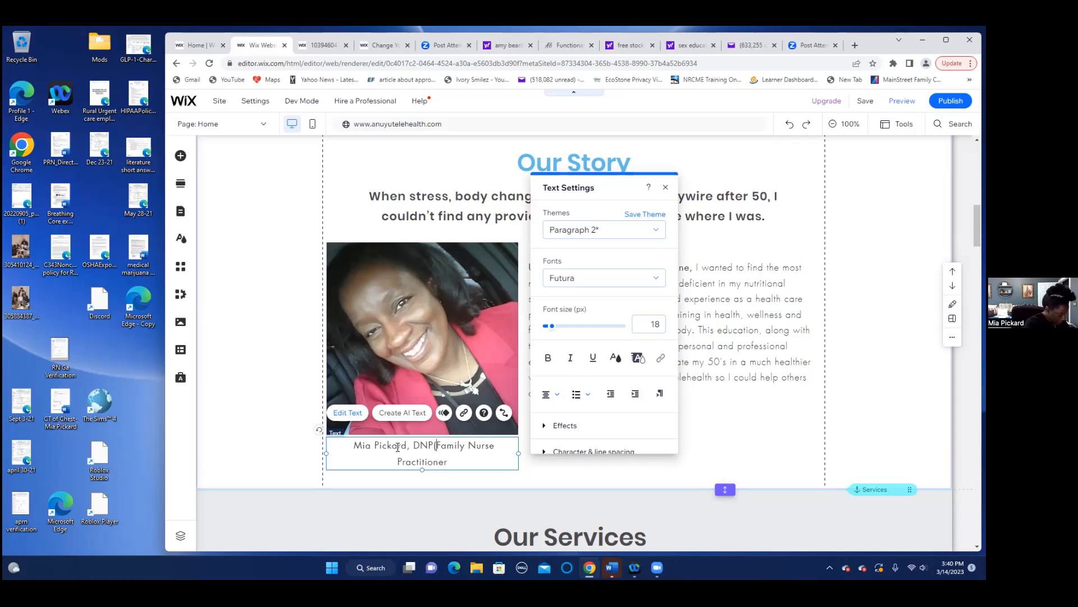
text(Doc)
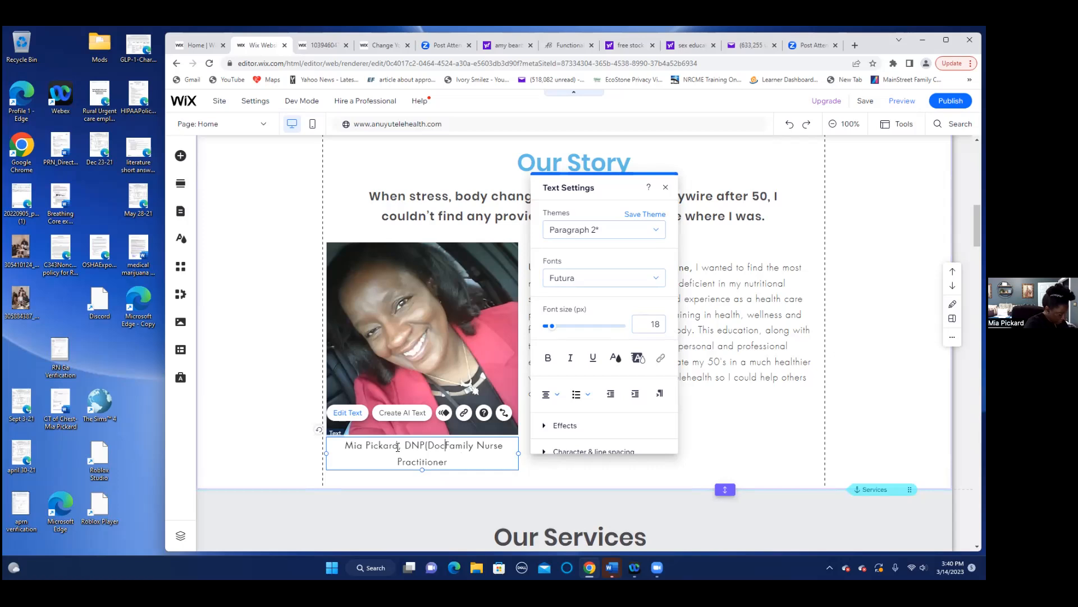
text(toFa)
key(BackSpace)
key(BackSpace)
key(BackSpace)
text(tor of Nursing Practice)
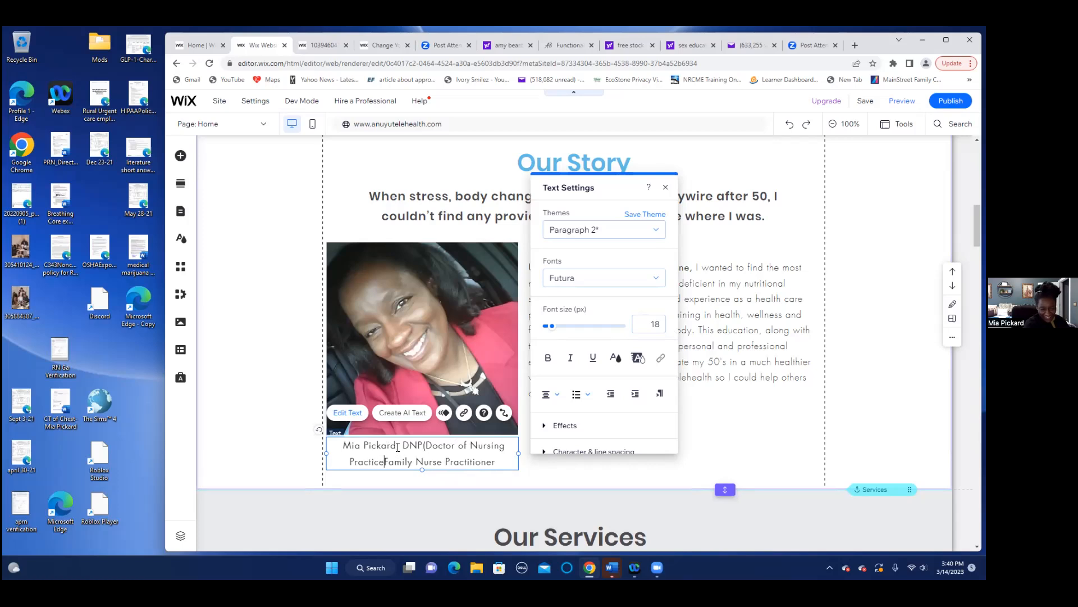
text())
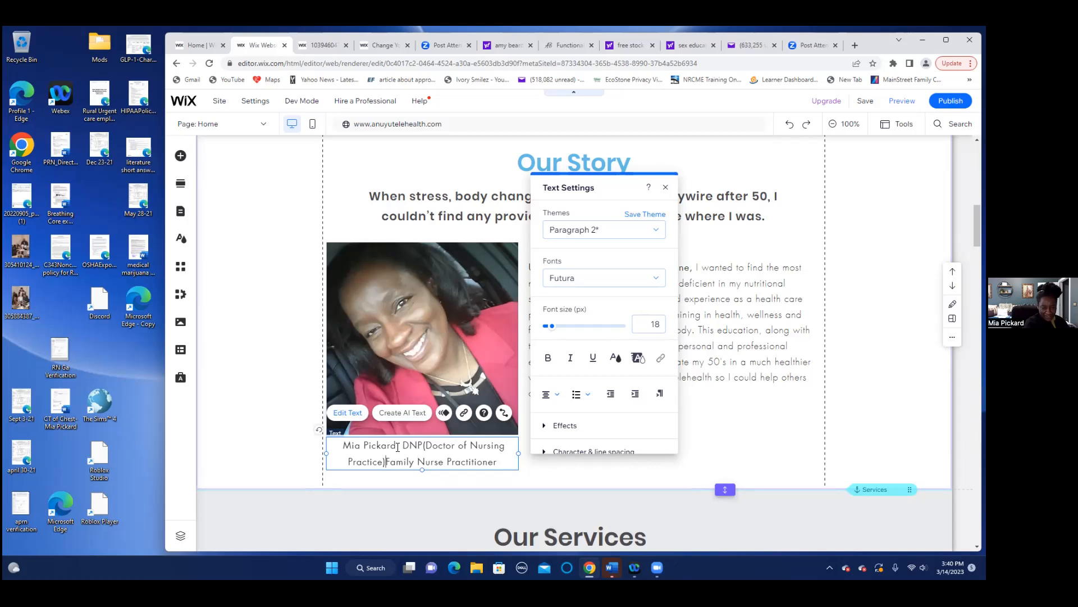
key(Return)
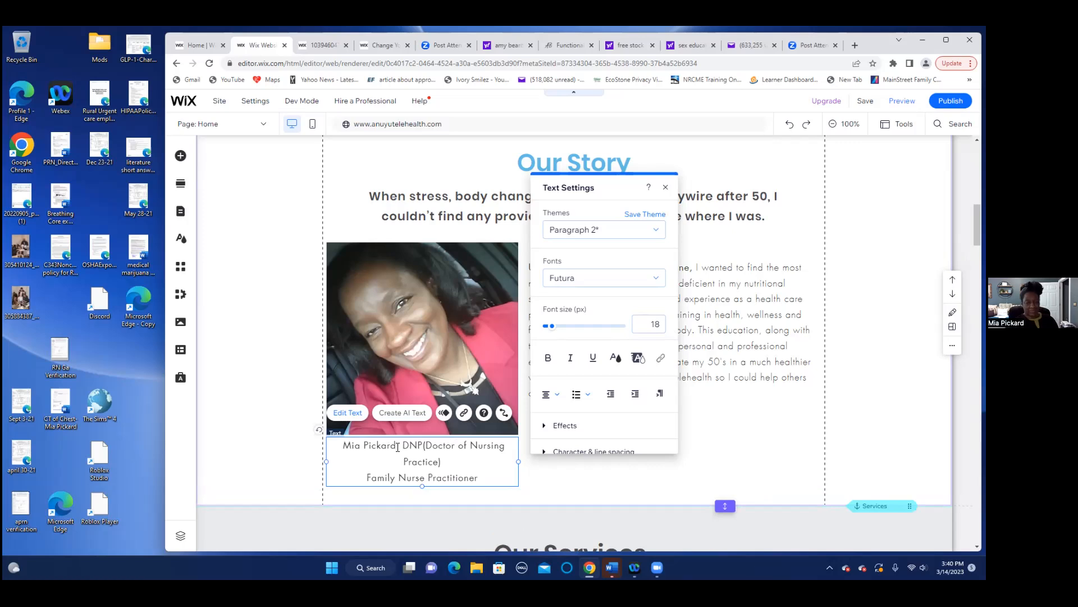
click(398, 445)
text(,)
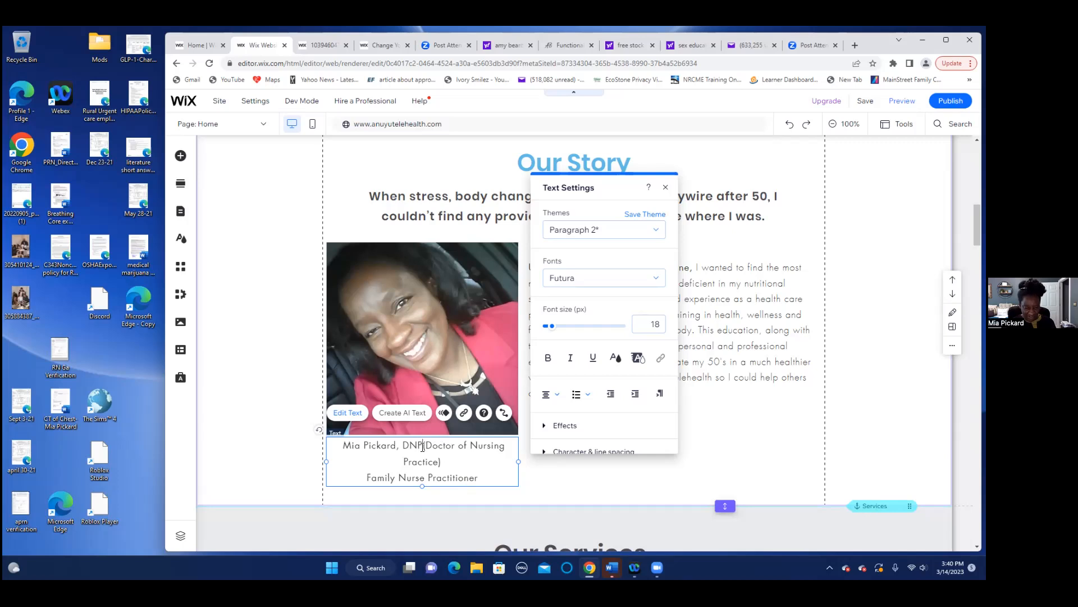
key(Return)
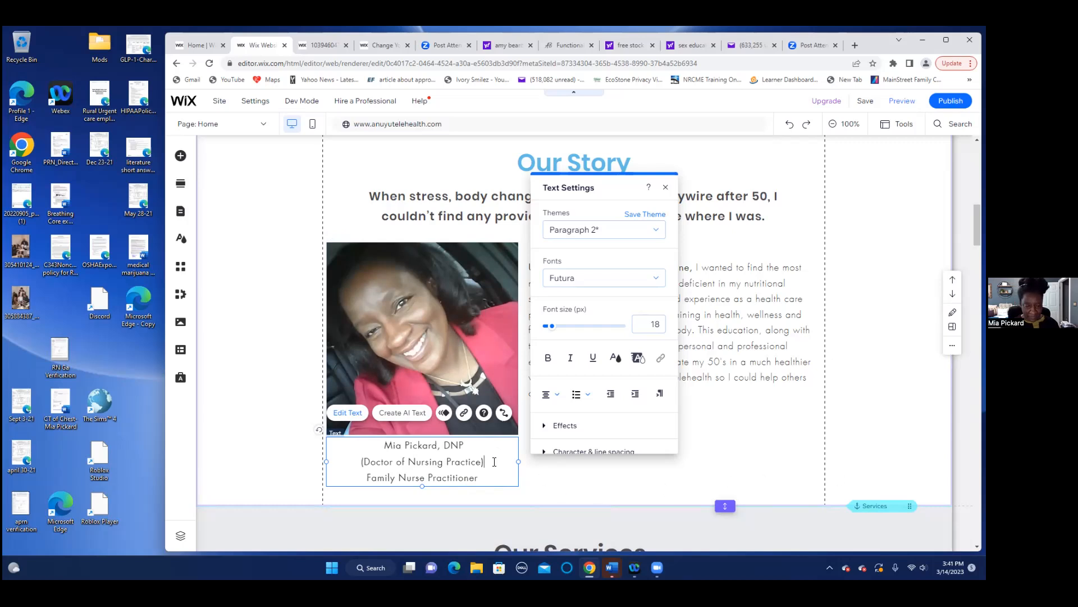
click(556, 486)
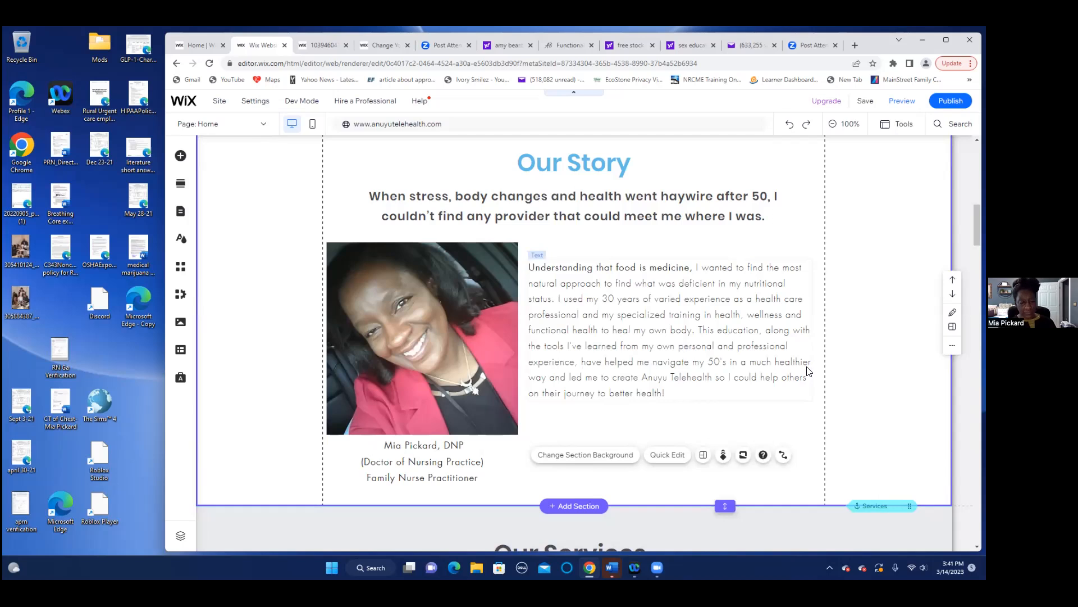
- Scroll down to the Plans + Pricing cards ($300, $1,800, $950) and select the Pricing Plans widget
scroll(807, 370, down, 2)
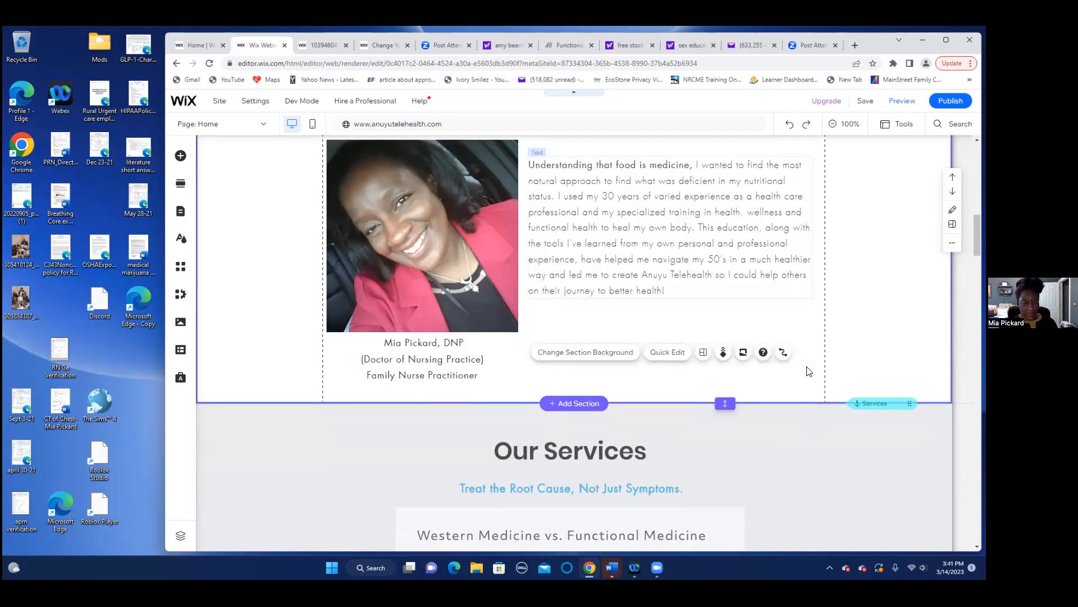
scroll(807, 368, down, 1)
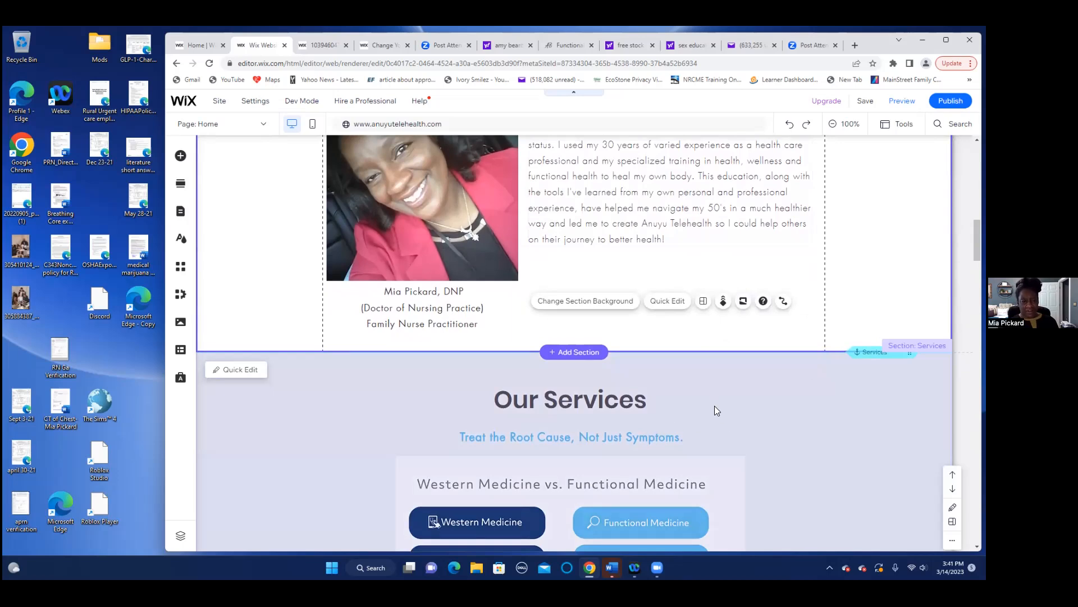
scroll(723, 413, down, 5)
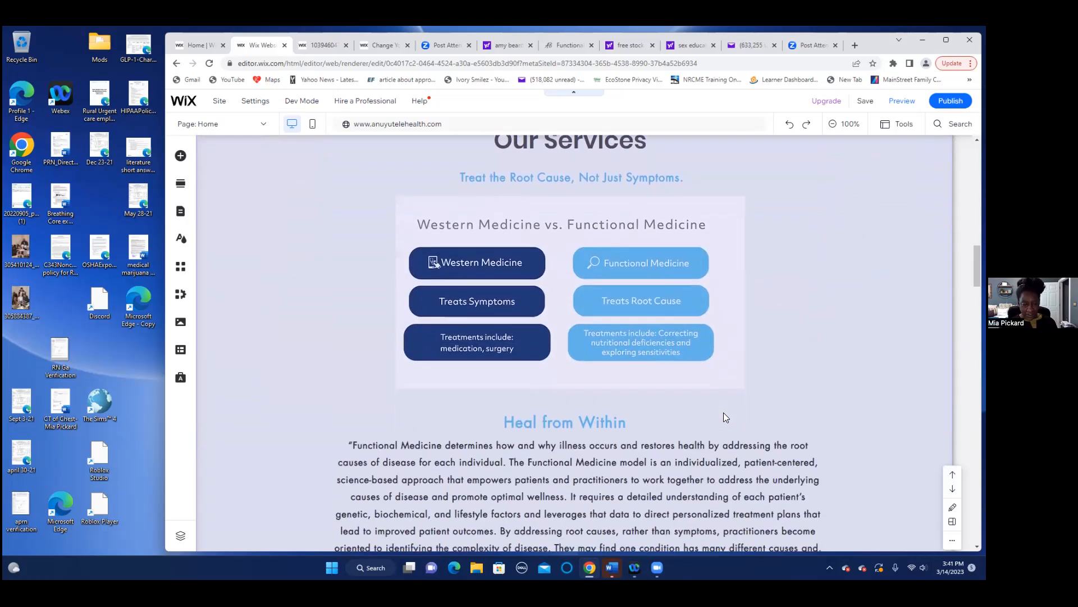
scroll(723, 412, down, 10)
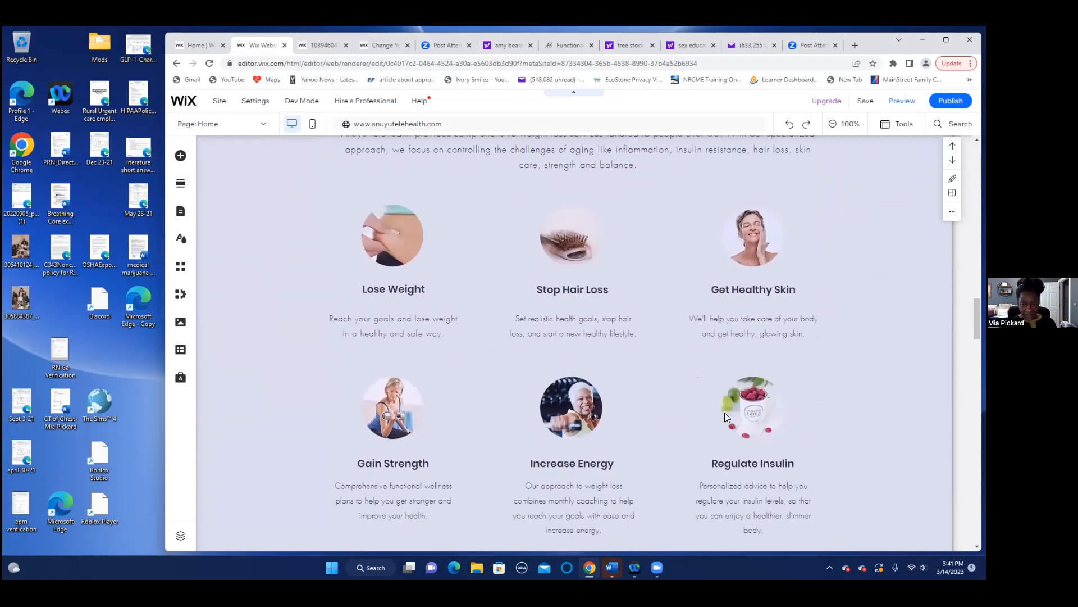
scroll(724, 416, down, 10)
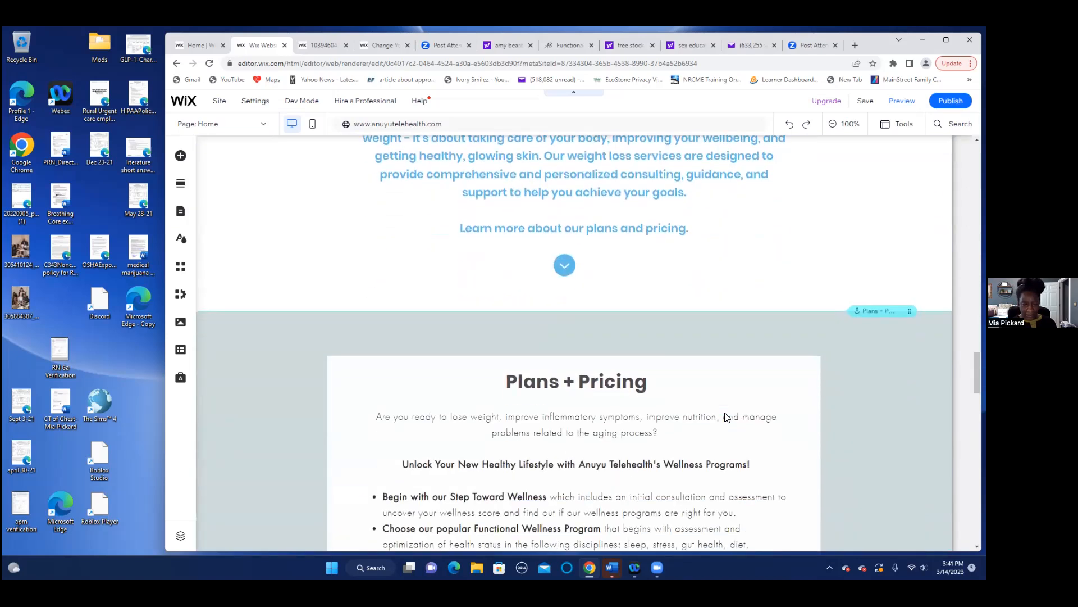
scroll(724, 416, down, 8)
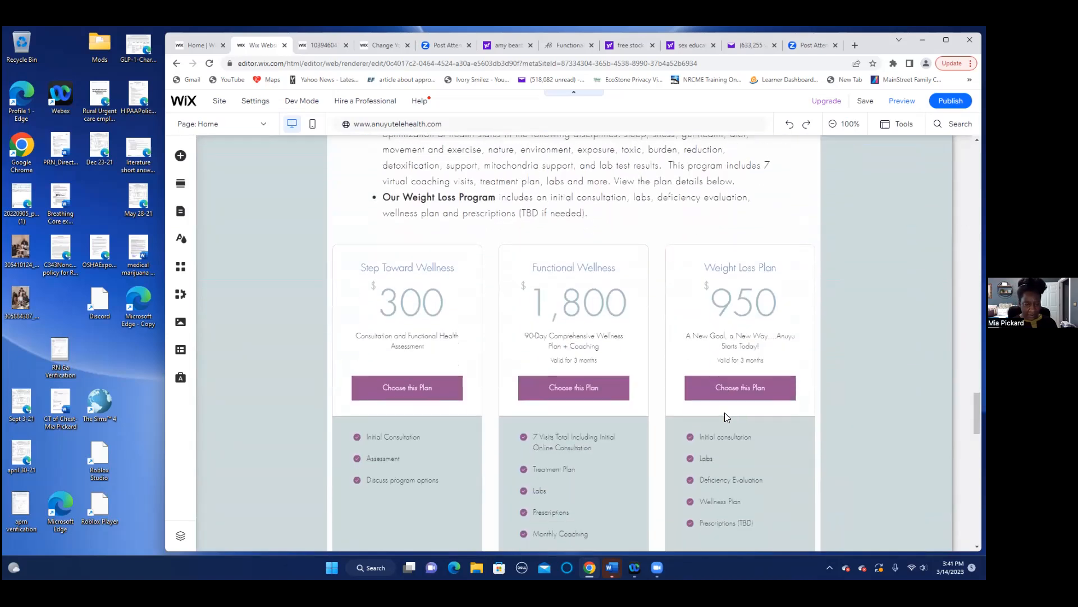
scroll(725, 412, down, 1)
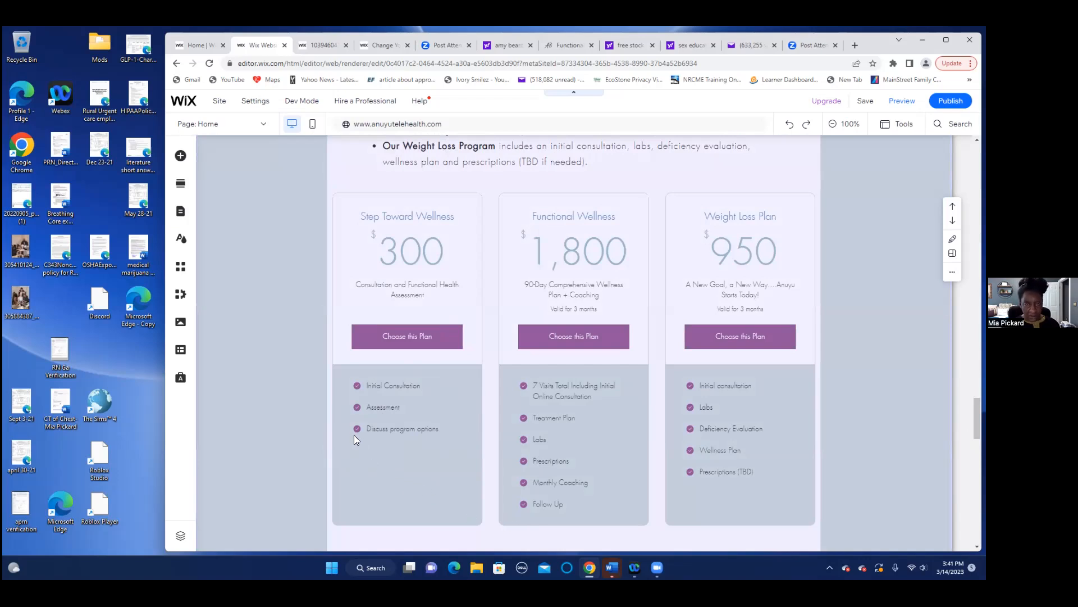
scroll(354, 438, up, 2)
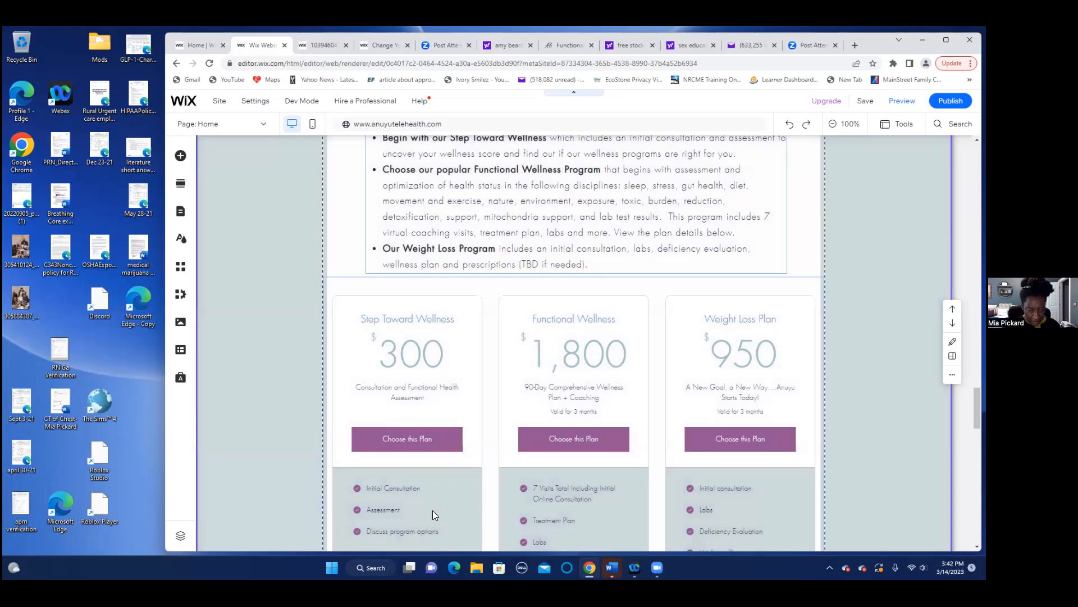
scroll(433, 510, down, 2)
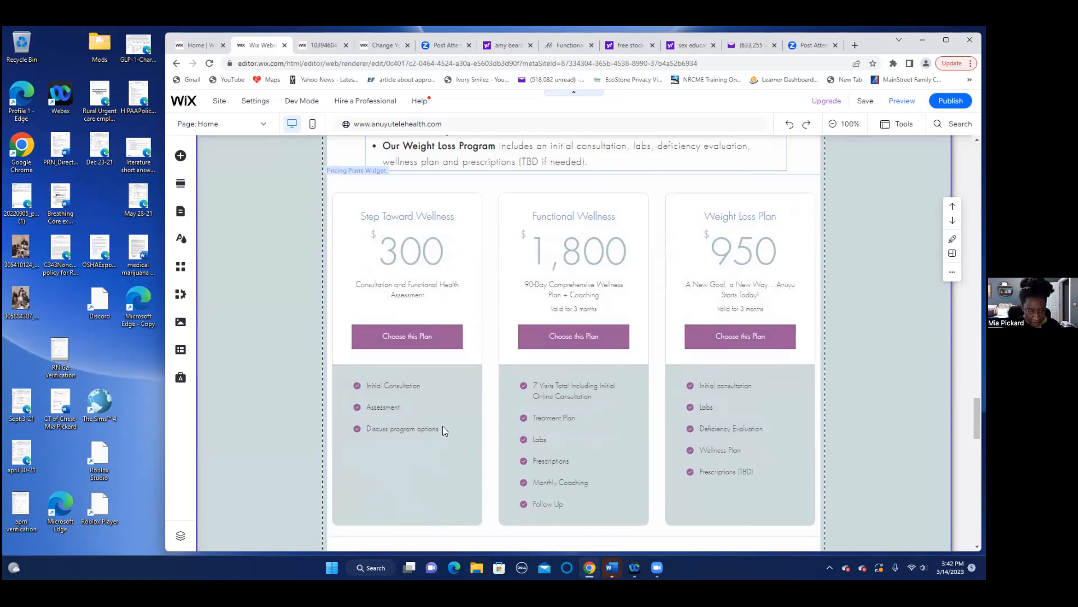
click(362, 466)
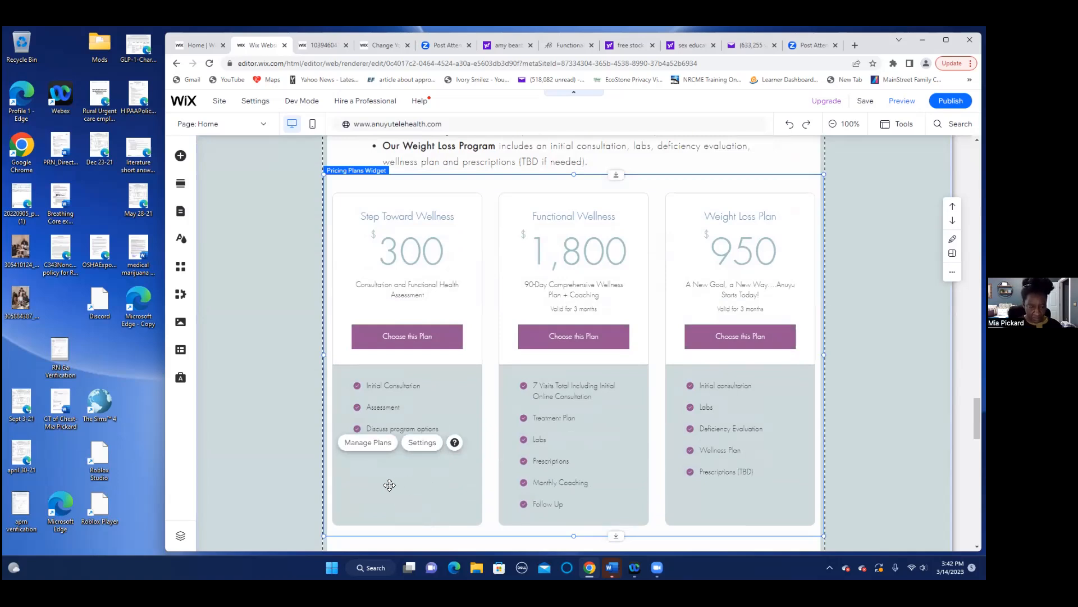
- Open Manage Plans in the Dashboard and open the Step Toward Wellness plan for editing
scroll(371, 470, down, 1)
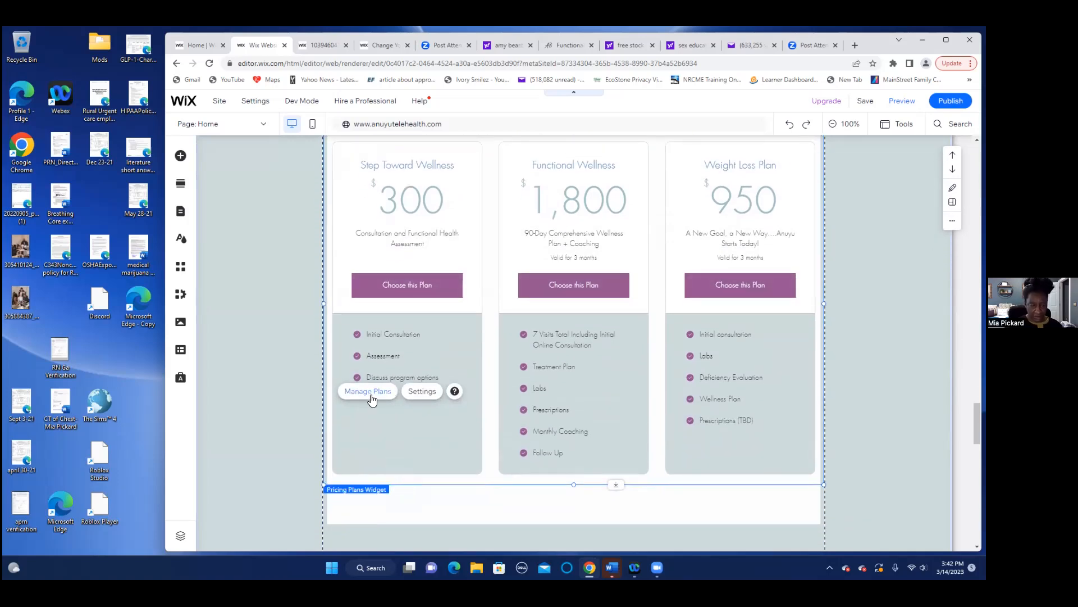
click(369, 391)
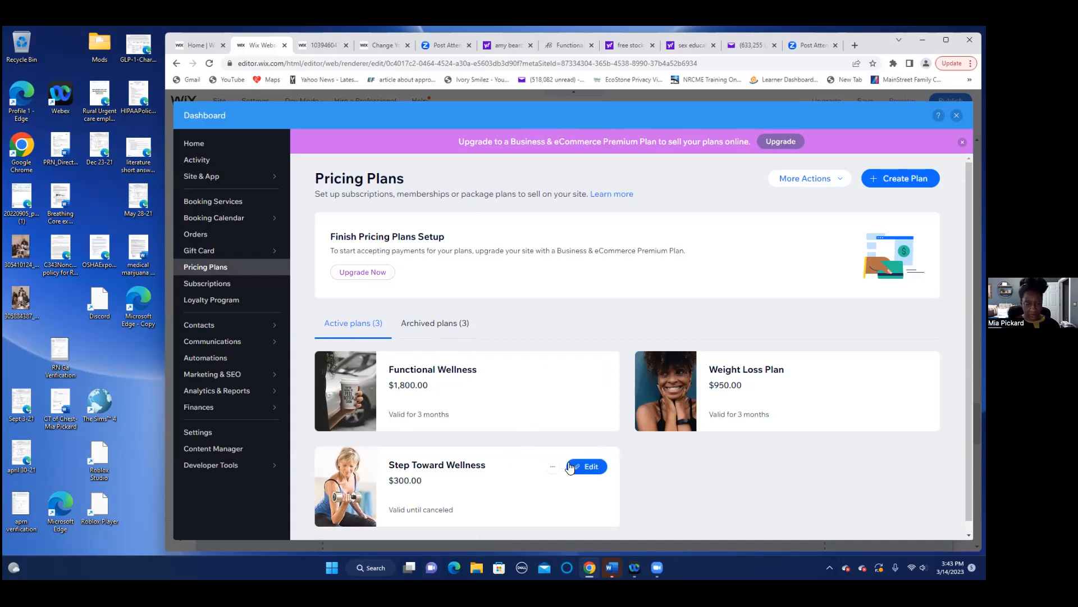
scroll(602, 495, down, 1)
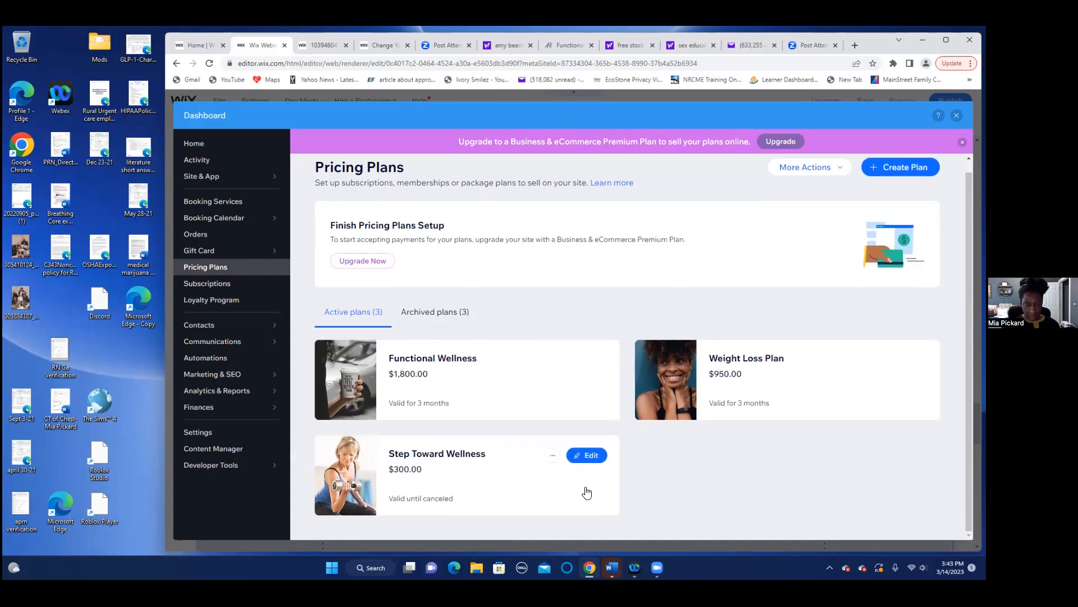
click(587, 456)
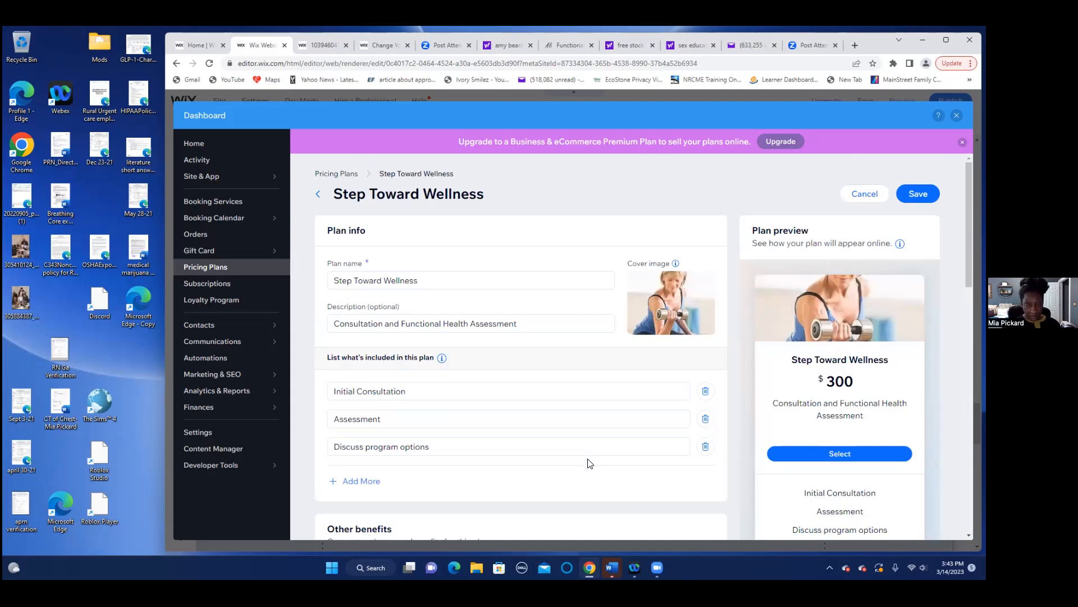
- Add 'Labs' as a fourth included item after Discuss program options
click(335, 487)
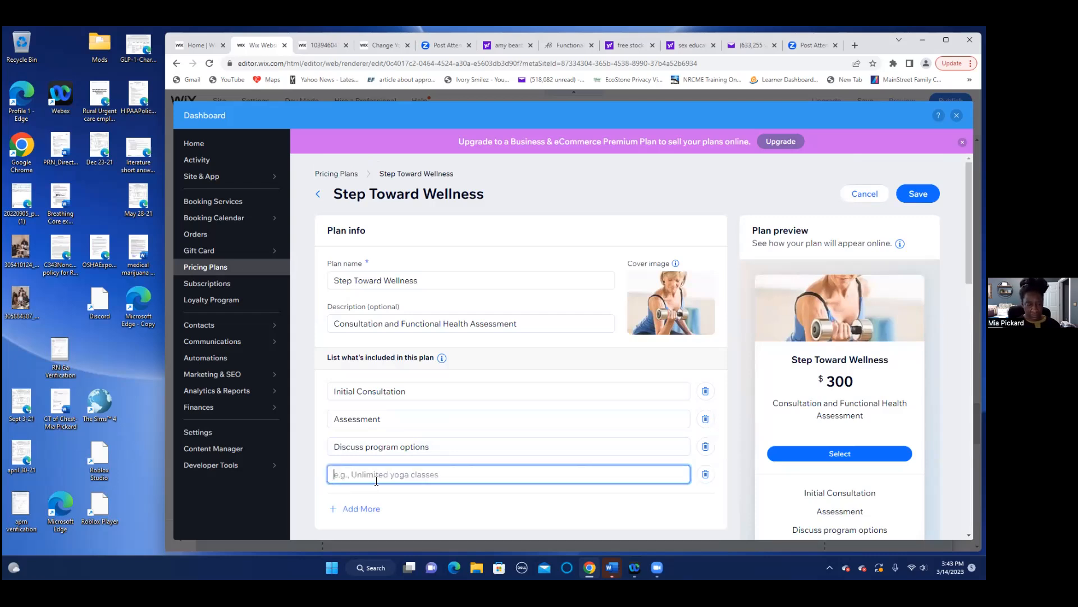
text(Labs)
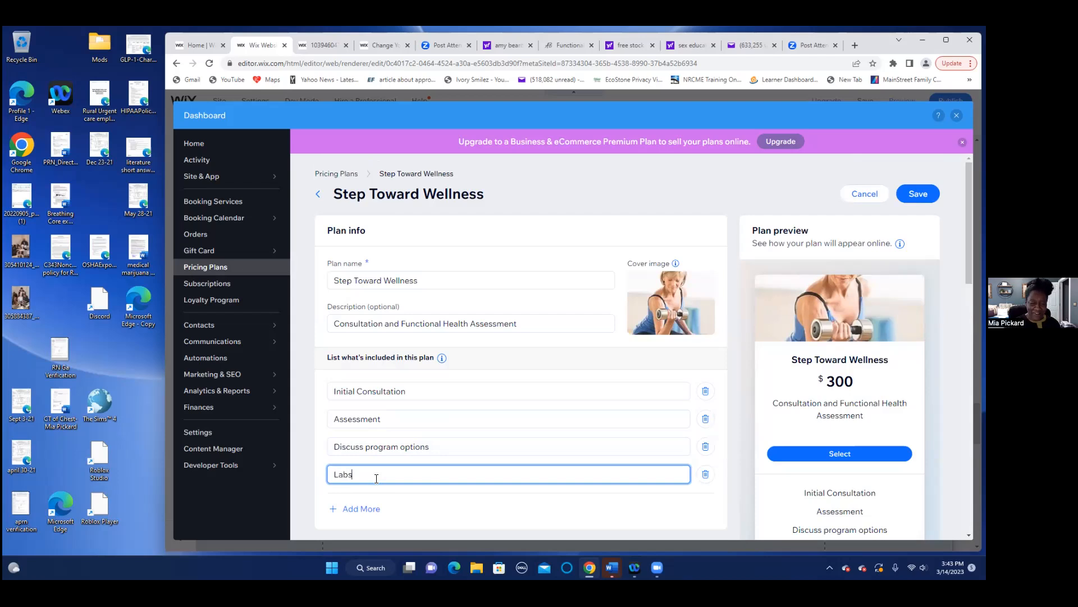
click(726, 494)
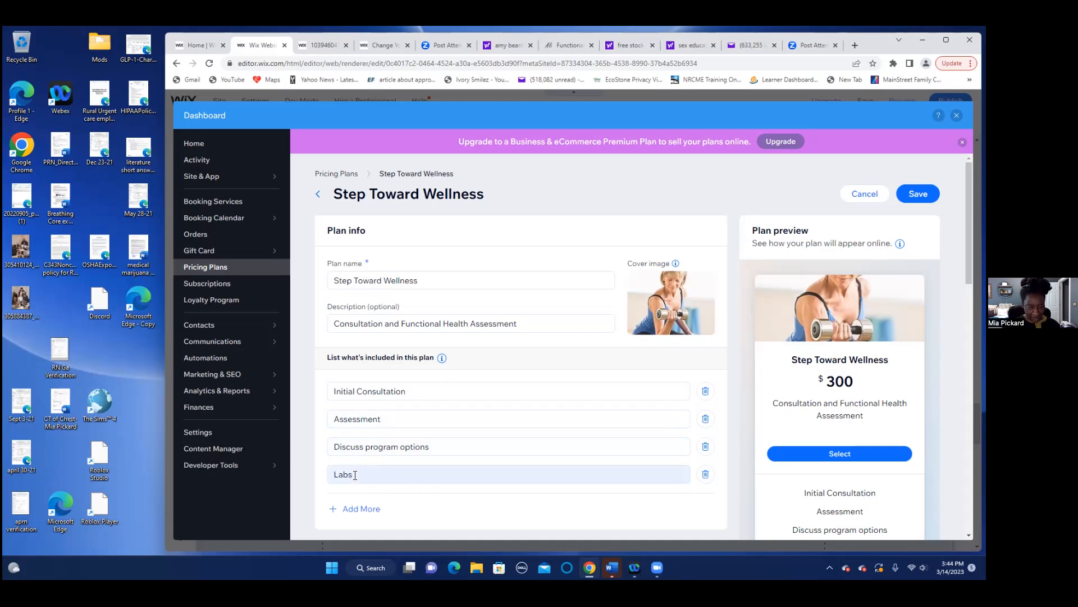
mouse_move(432, 446)
mouse_down()
mouse_move(336, 444)
mouse_move(435, 447)
mouse_up()
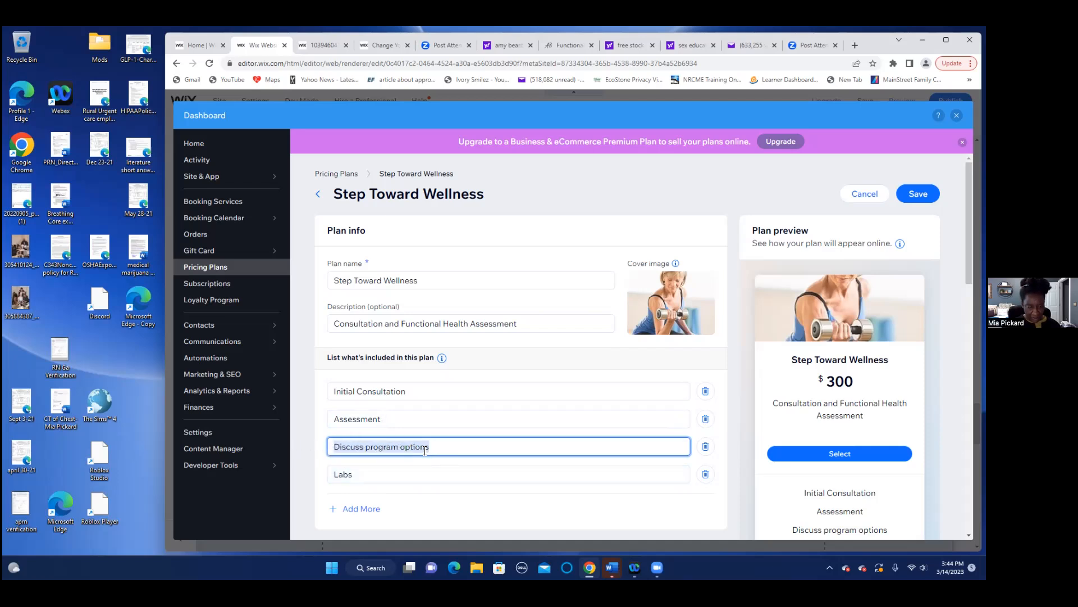
- Swap the third and fourth items so Labs is third and Discuss program options is last
right_click(405, 445)
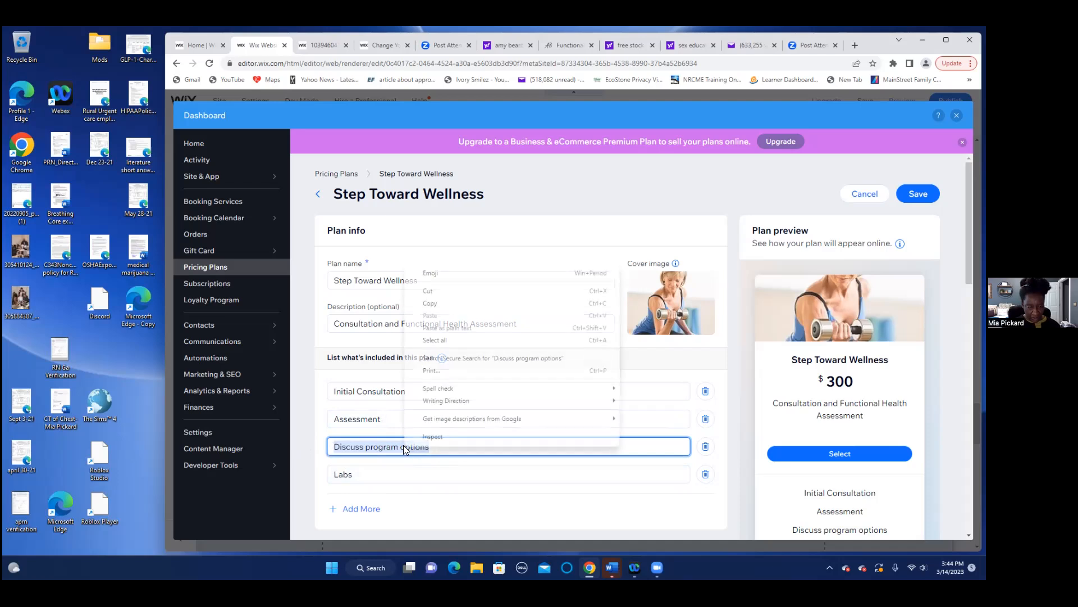
click(440, 292)
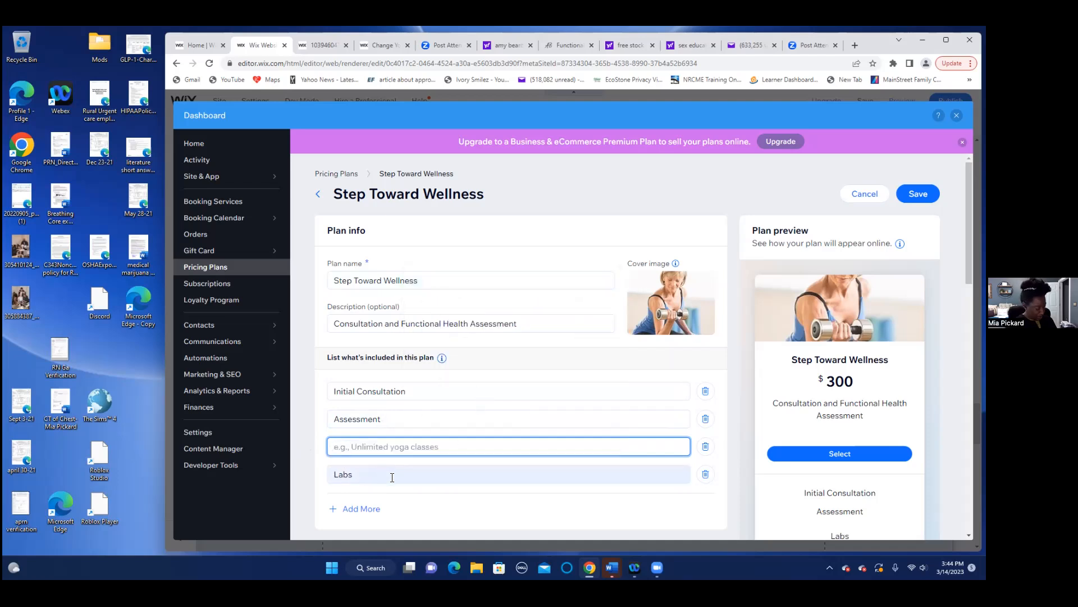
text(Labs)
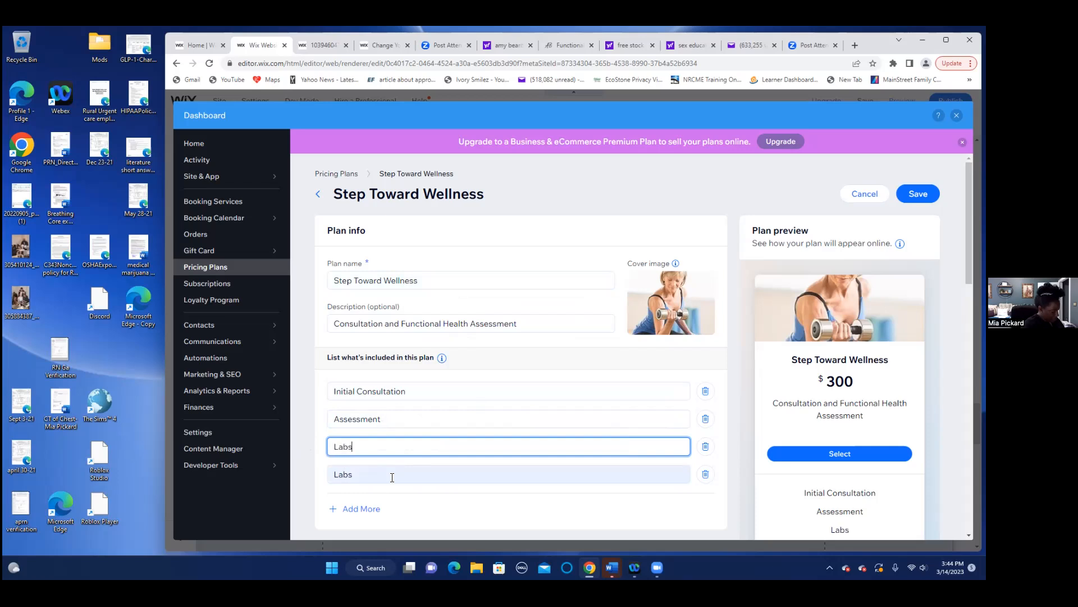
double_click(354, 472)
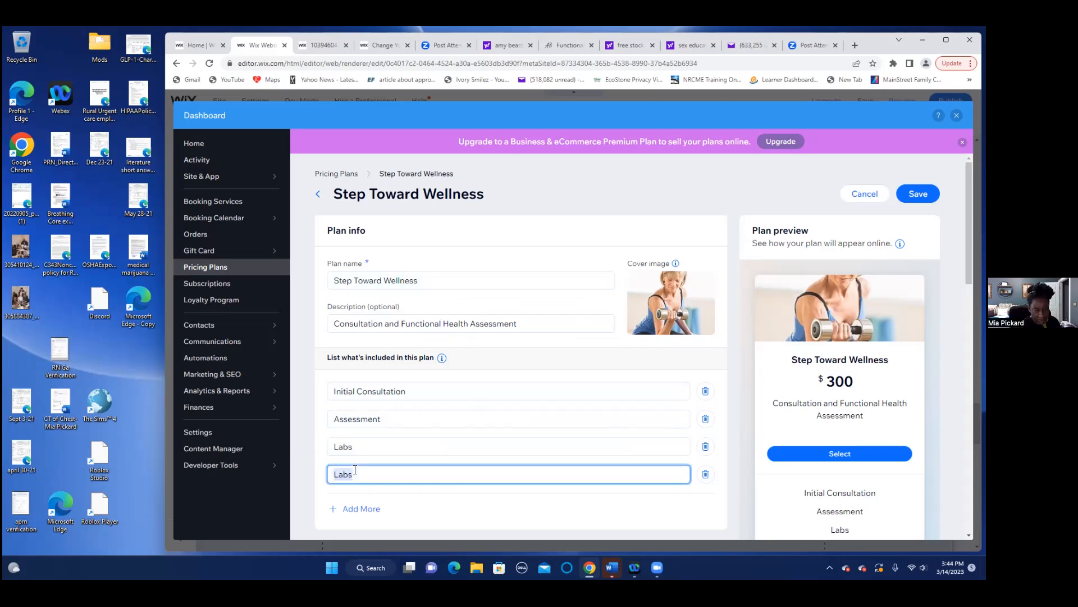
key(BackSpace)
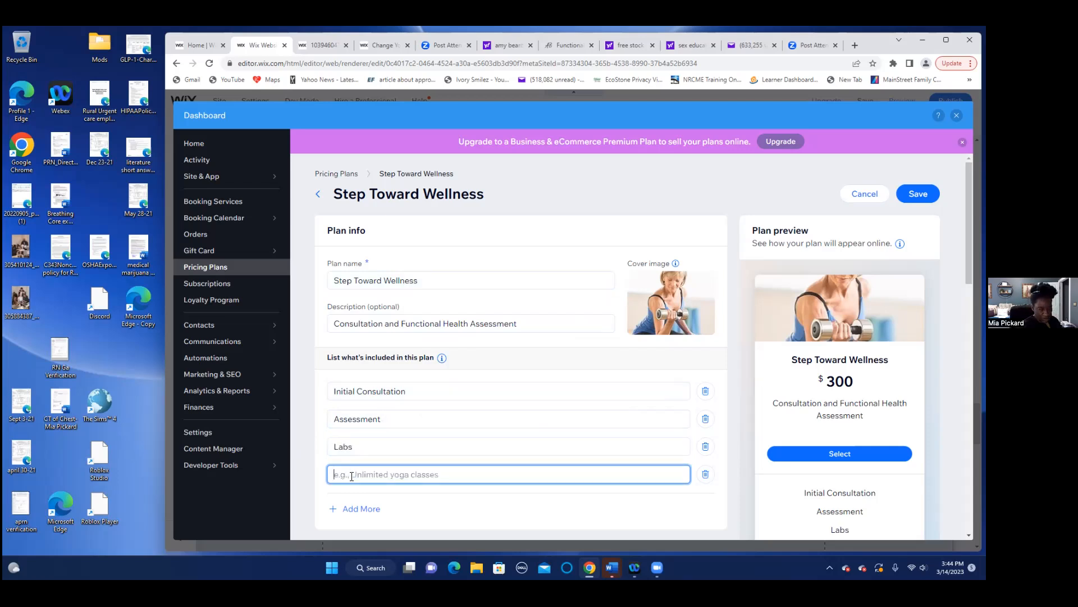
right_click(350, 475)
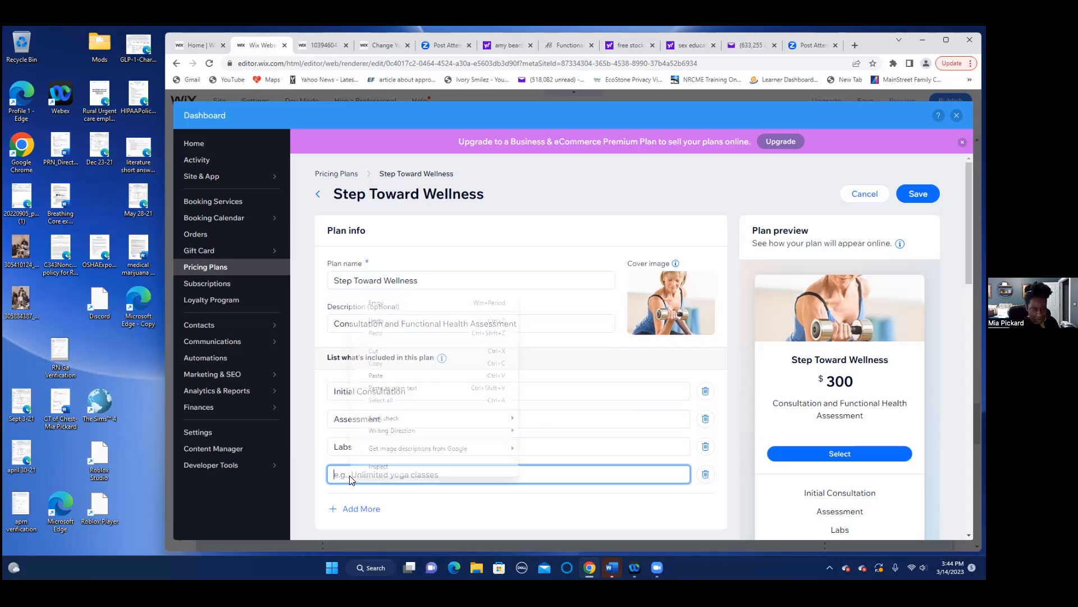
click(375, 376)
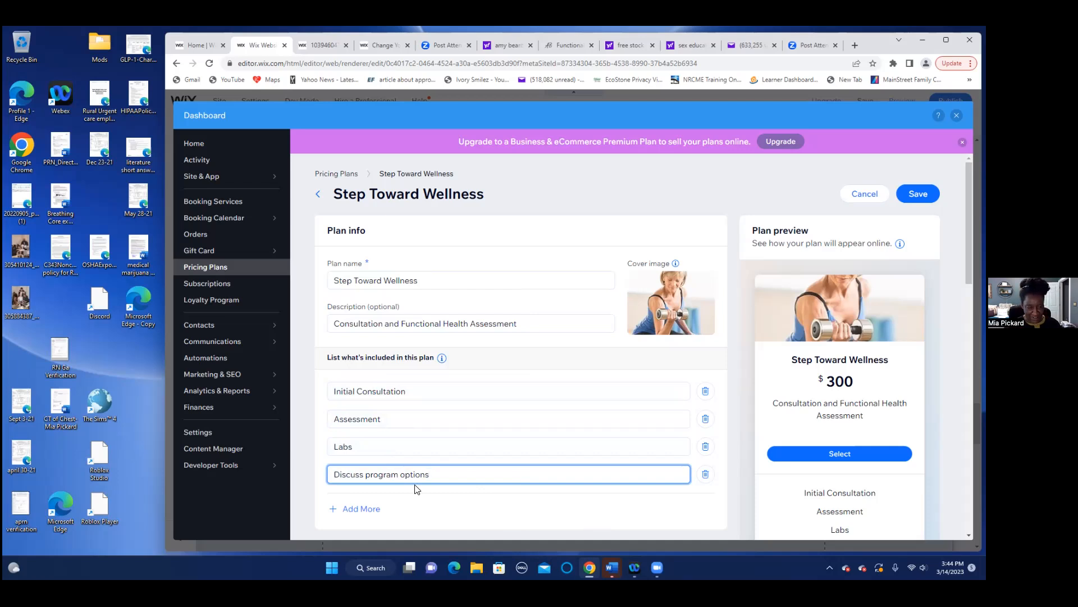
- Swap Assessment and Labs so Labs is second and Assessment third
double_click(383, 418)
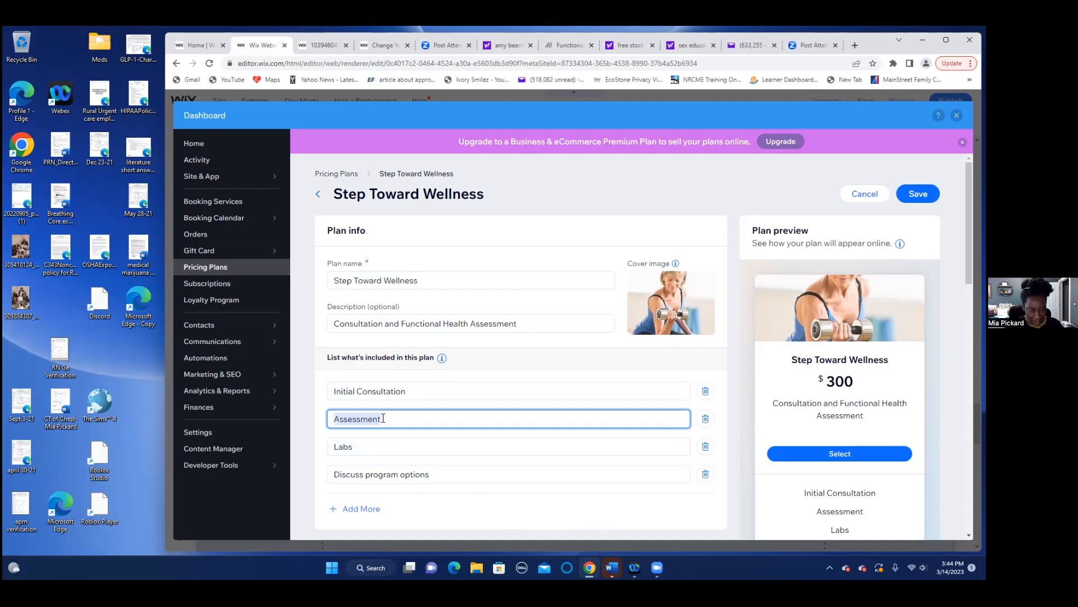
click(383, 418)
drag(382, 418, 326, 421)
right_click(344, 419)
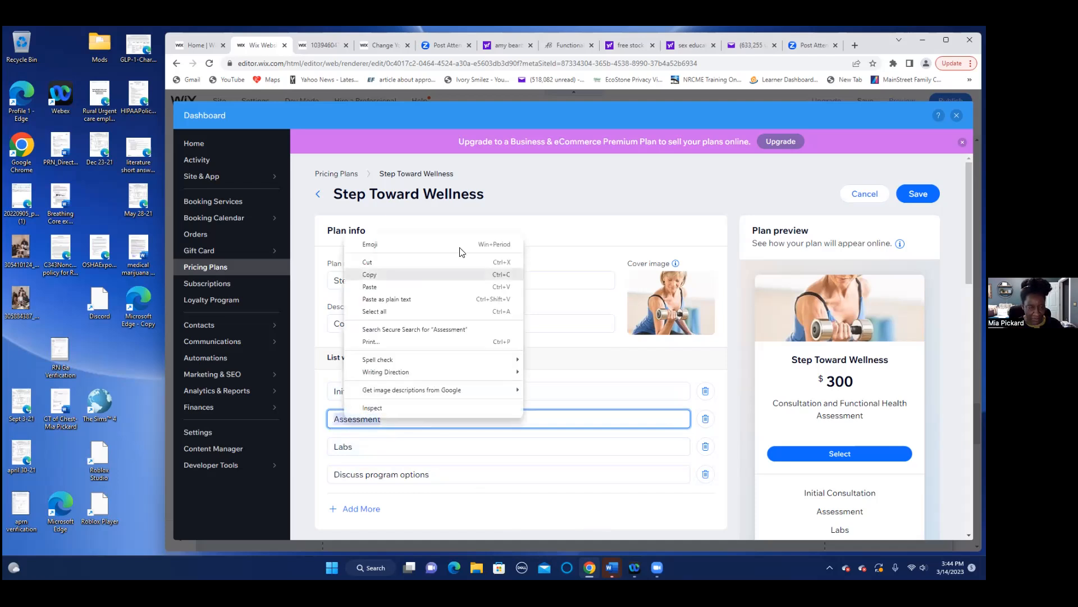
click(379, 262)
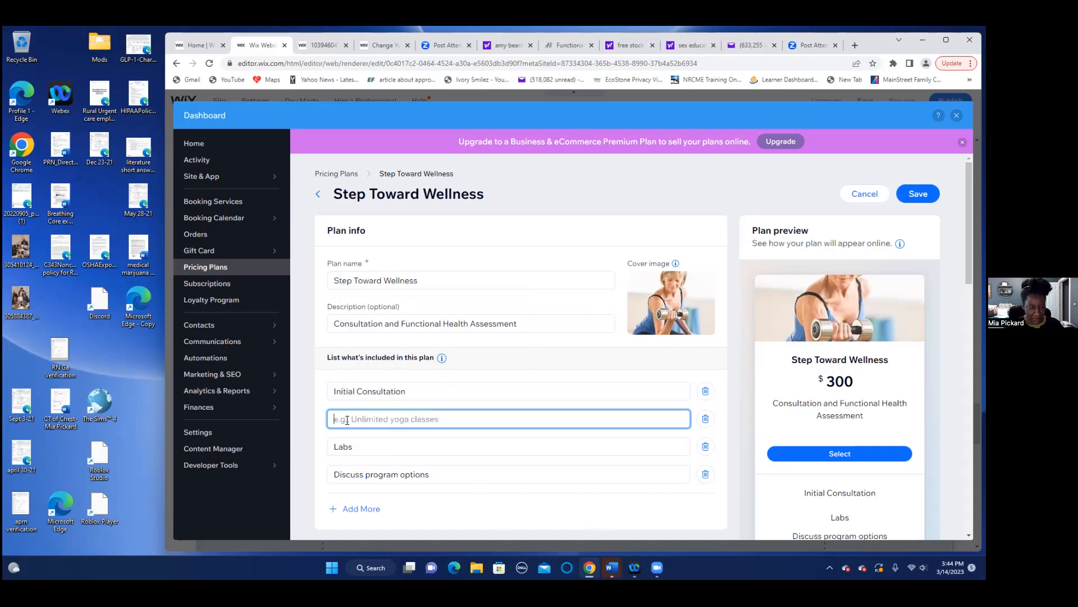
text(Labs)
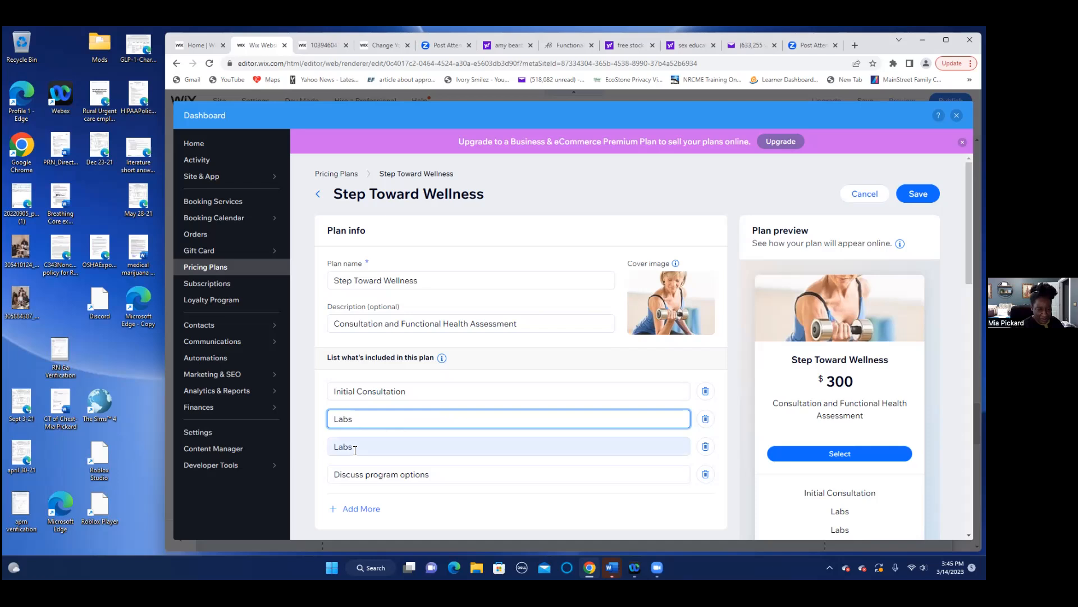
click(347, 445)
right_click(341, 444)
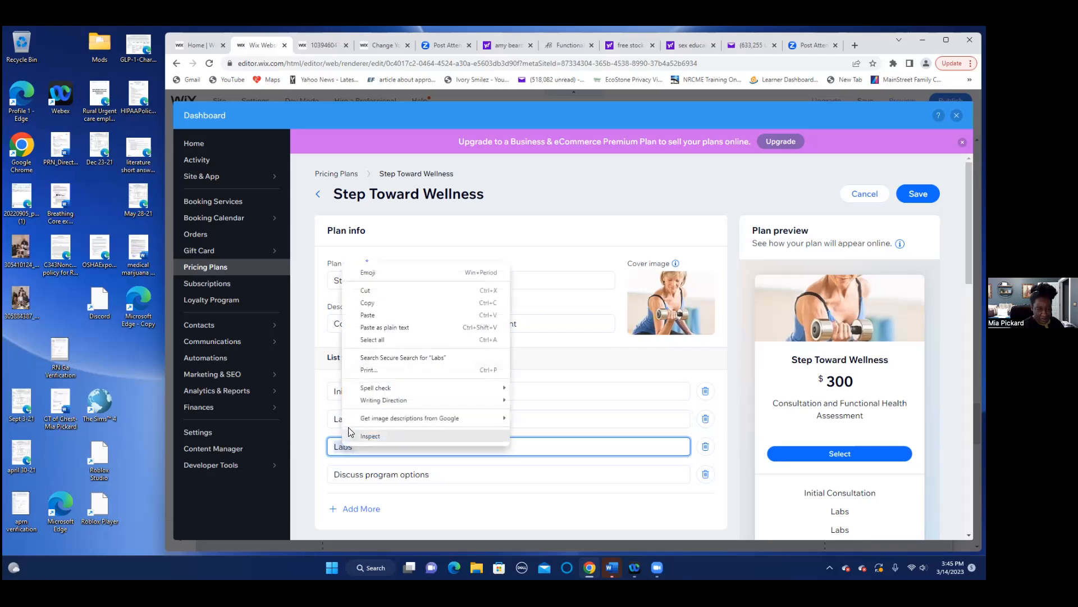
click(371, 315)
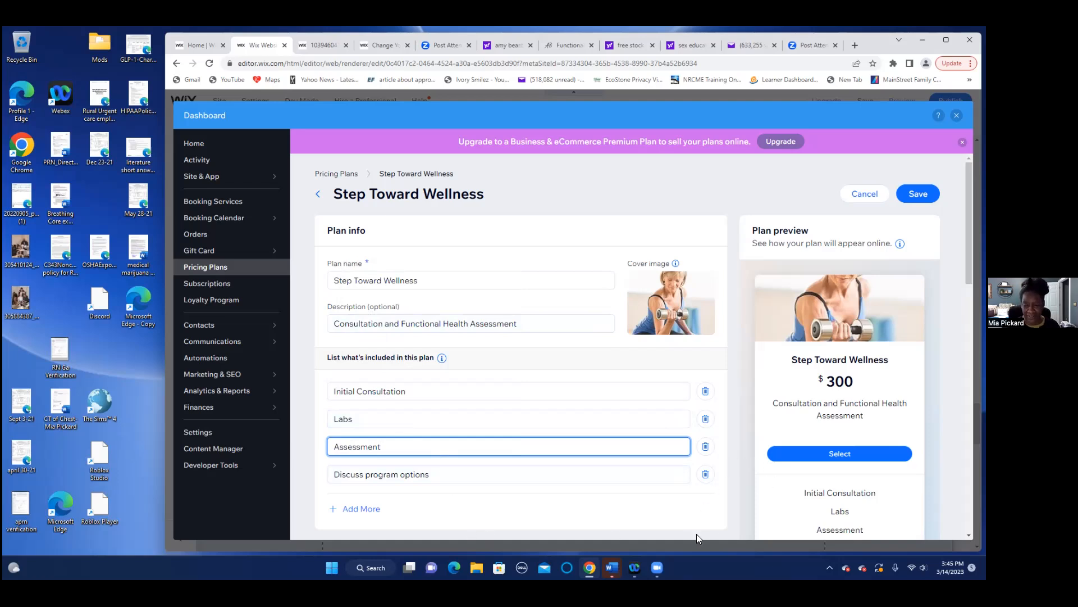
click(707, 512)
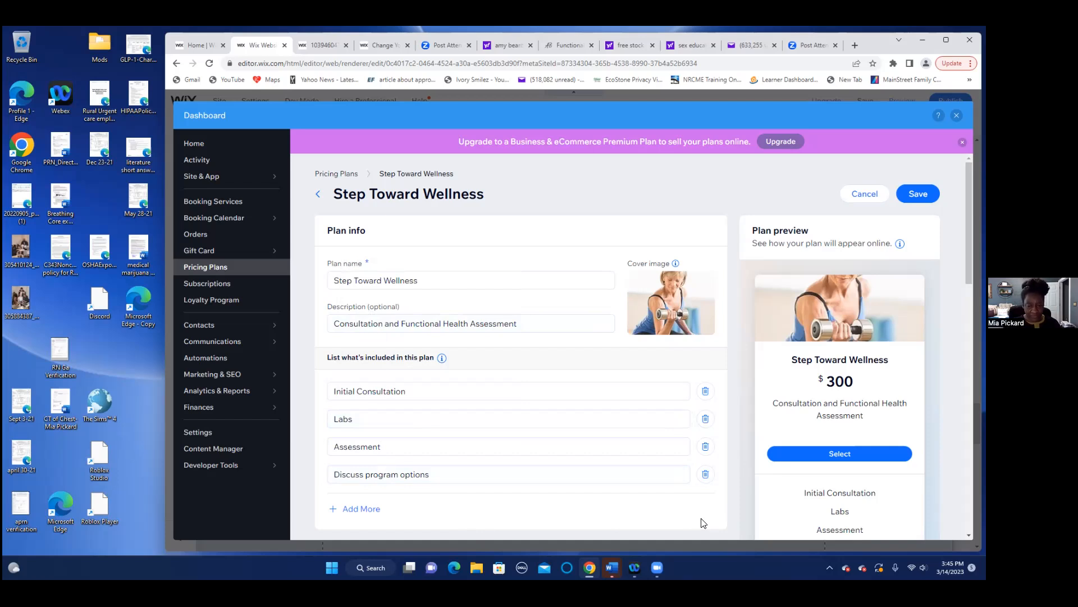
scroll(705, 499, down, 4)
scroll(705, 498, up, 1)
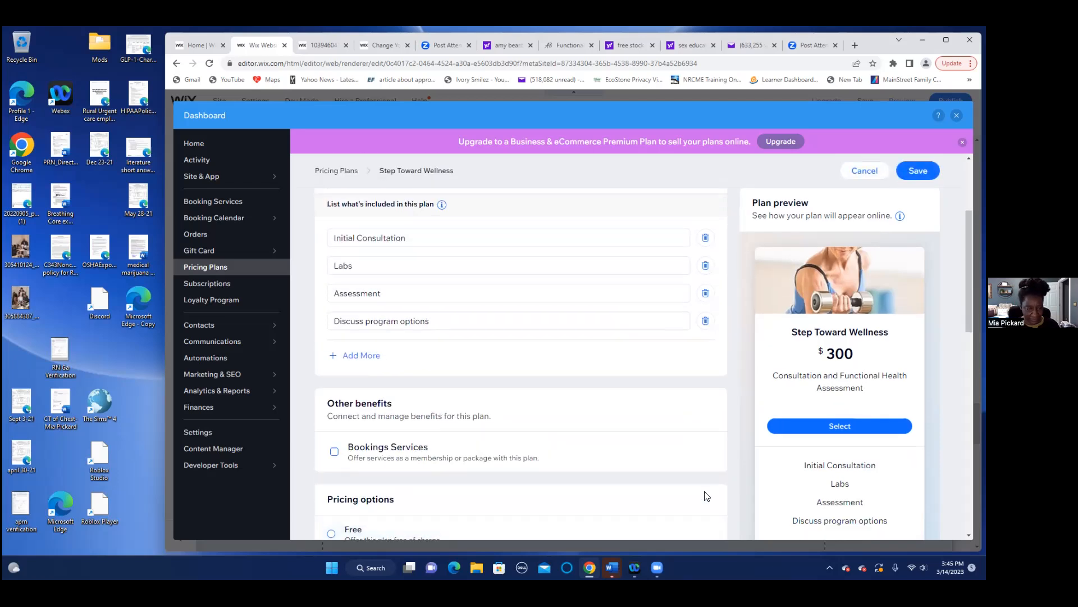
scroll(707, 496, down, 2)
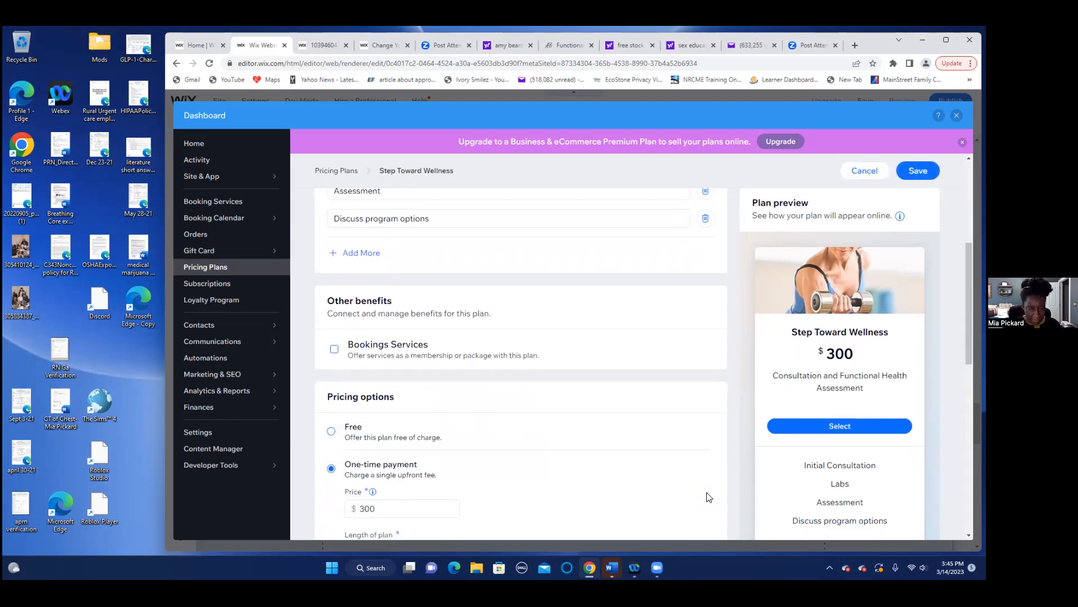
scroll(709, 499, down, 1)
scroll(710, 522, up, 1)
scroll(702, 517, down, 2)
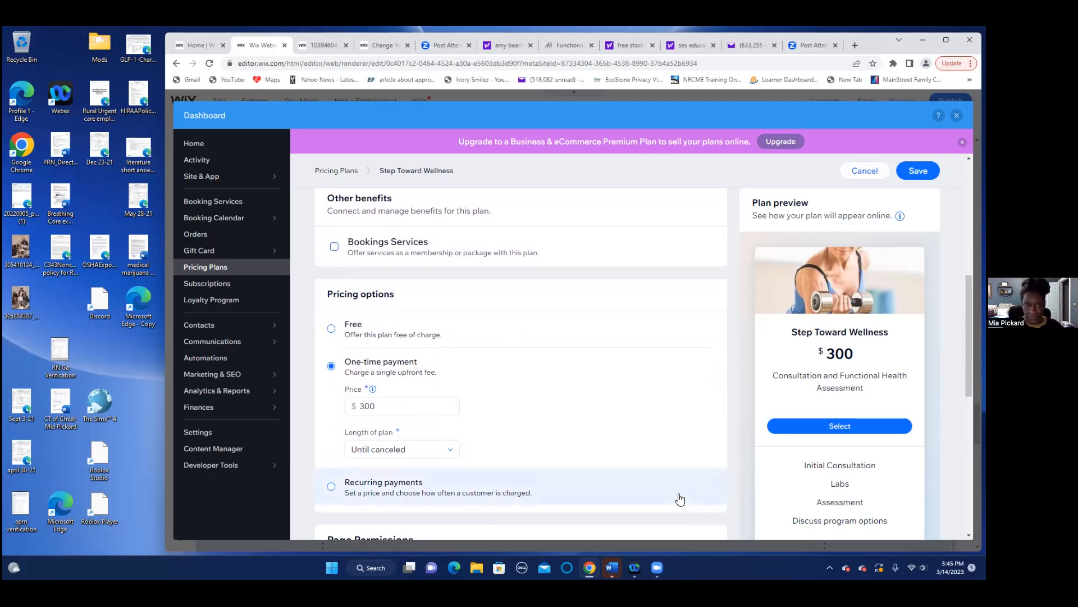
scroll(684, 505, down, 3)
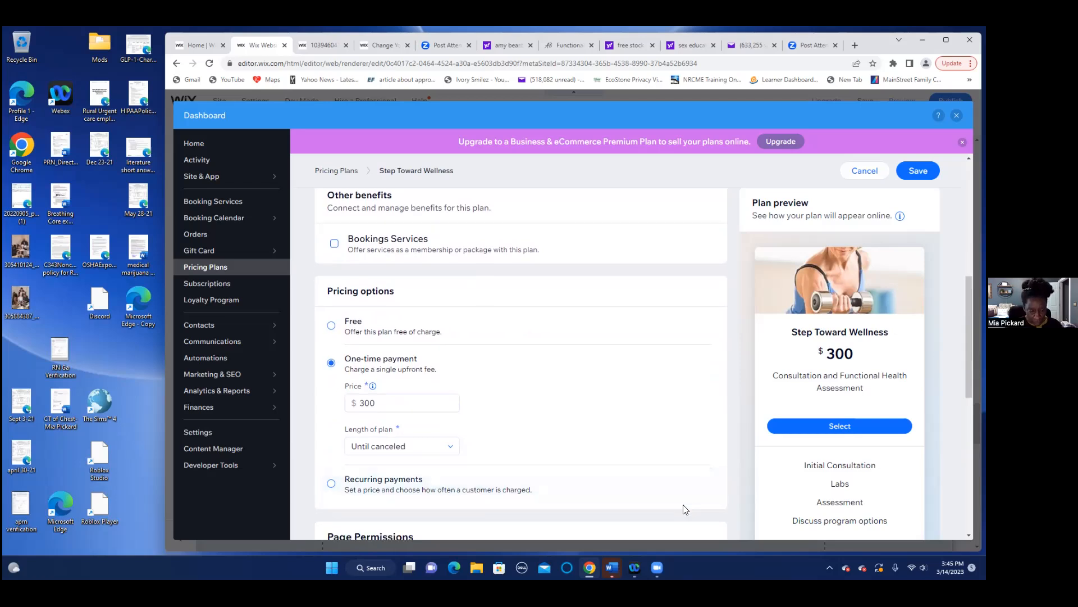
scroll(687, 510, up, 4)
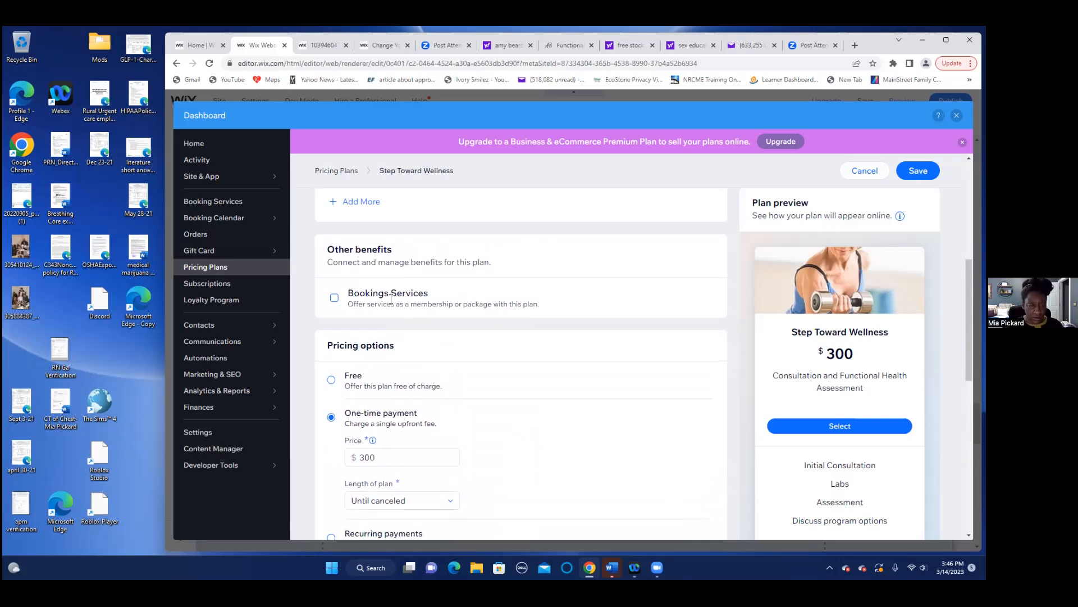
- Enable Bookings Services and add 1-hr Functional Wellness Coaching to the plan
click(334, 298)
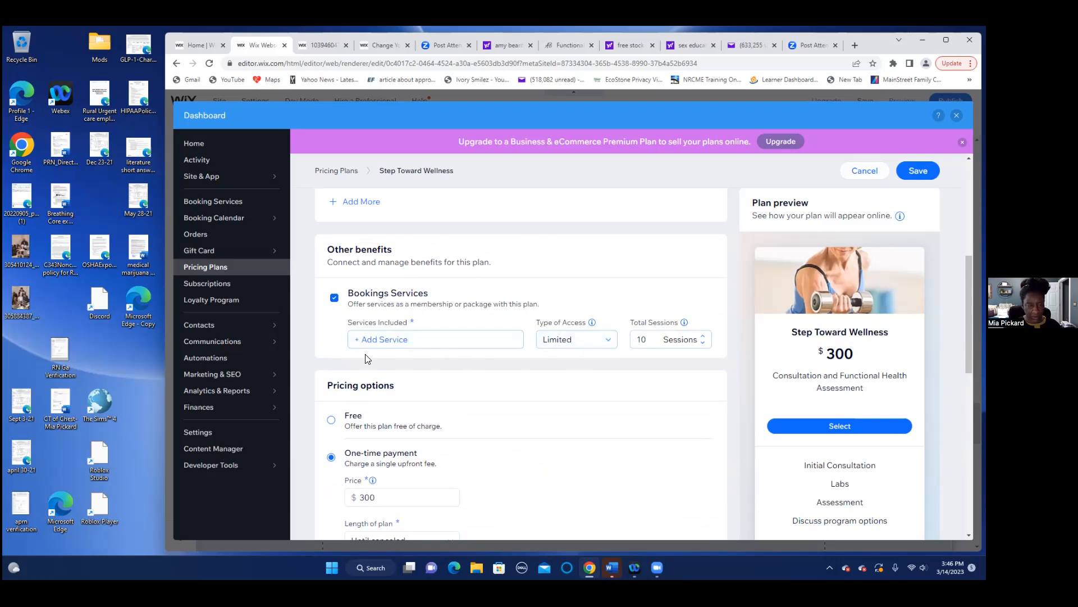
click(360, 339)
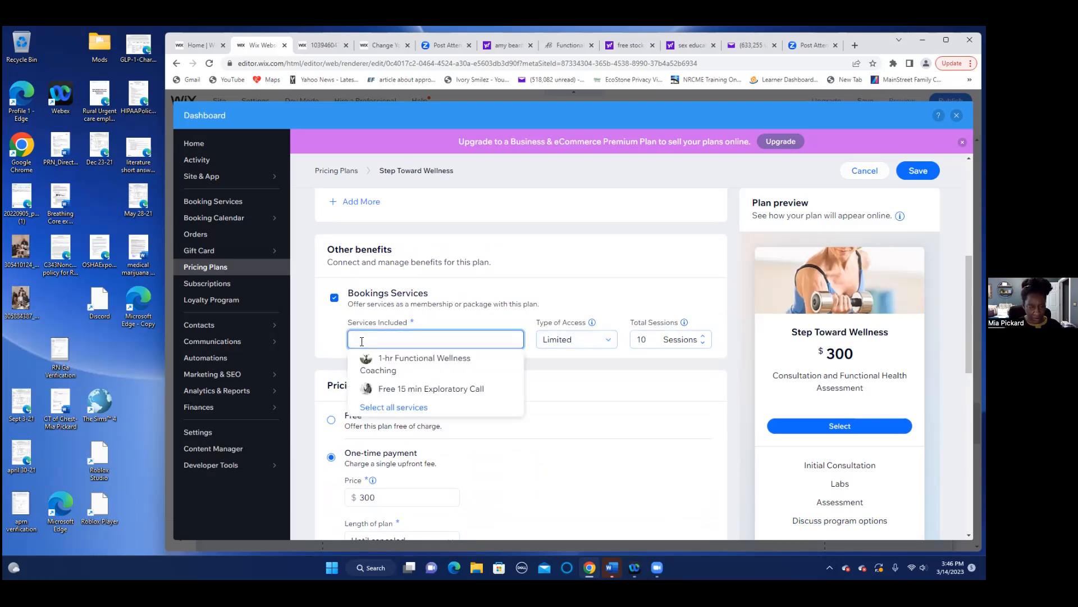
click(409, 363)
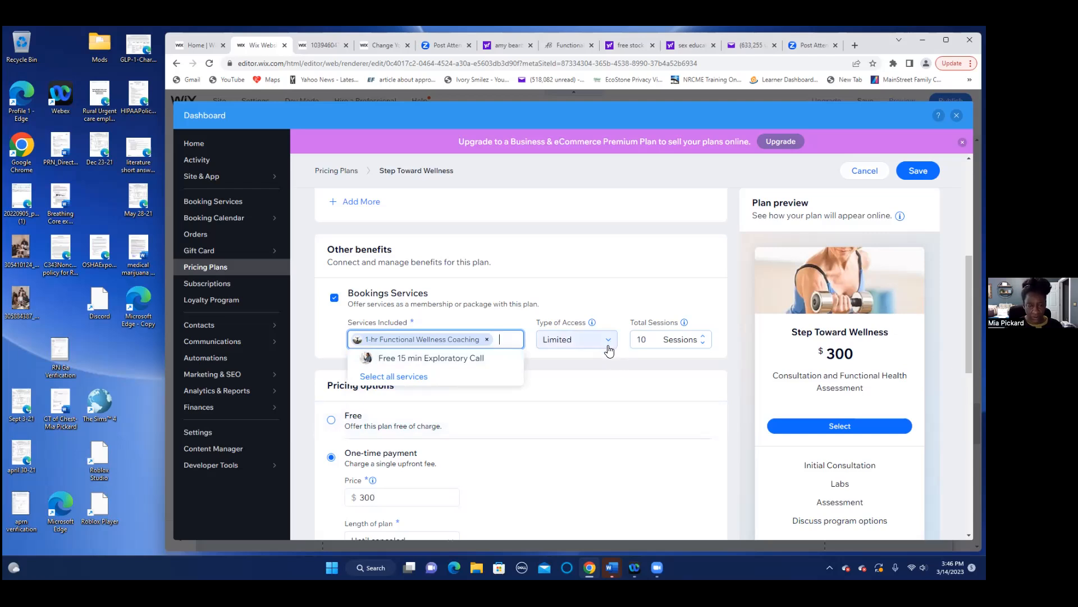
- Set the coaching service's Total Sessions limit to 2
click(702, 336)
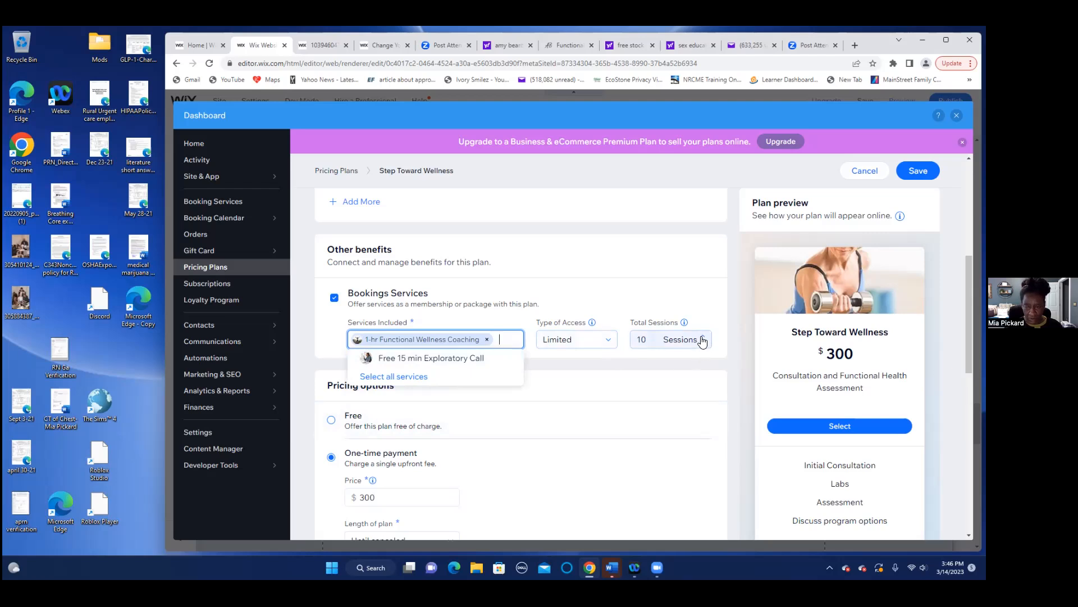
click(702, 335)
click(703, 336)
click(702, 336)
click(702, 335)
click(703, 336)
click(703, 342)
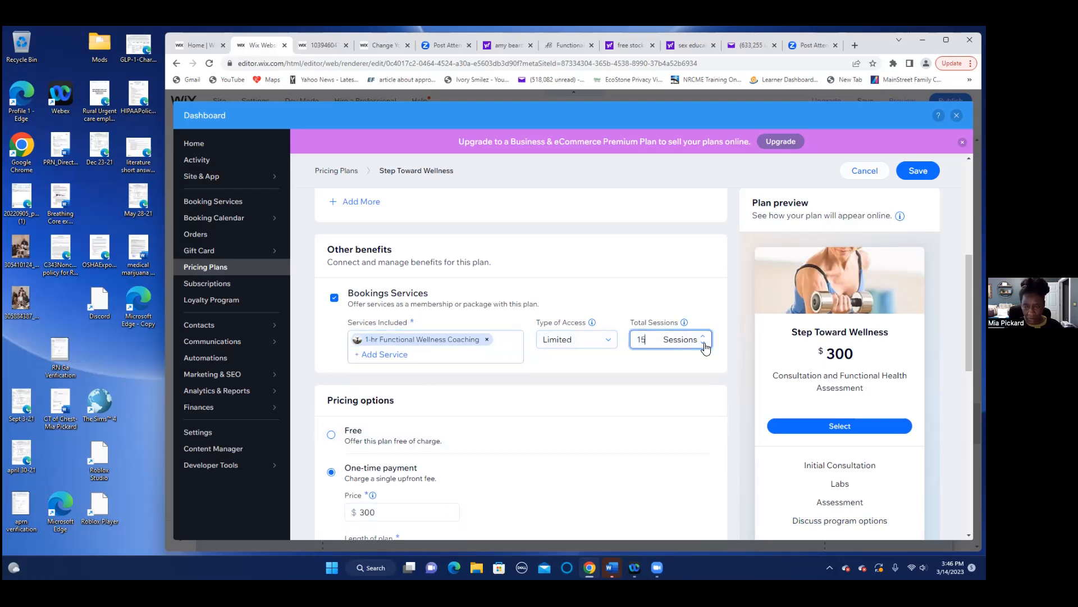
click(704, 343)
click(703, 343)
click(703, 343)
click(704, 343)
click(703, 343)
click(703, 343)
click(703, 344)
click(703, 343)
click(703, 343)
click(703, 343)
click(704, 343)
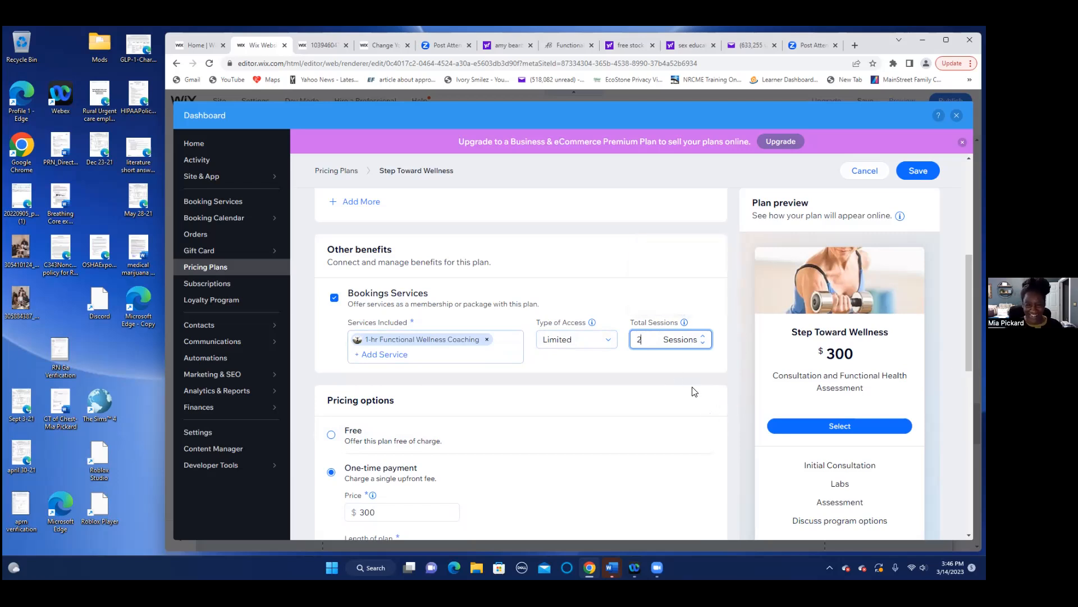
click(722, 375)
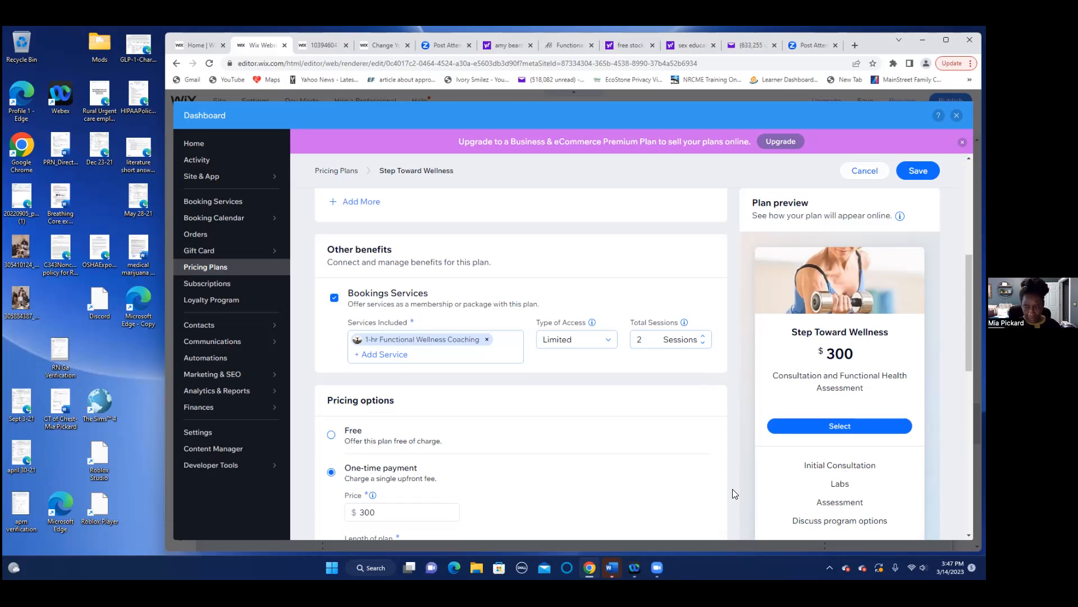
scroll(732, 488, down, 3)
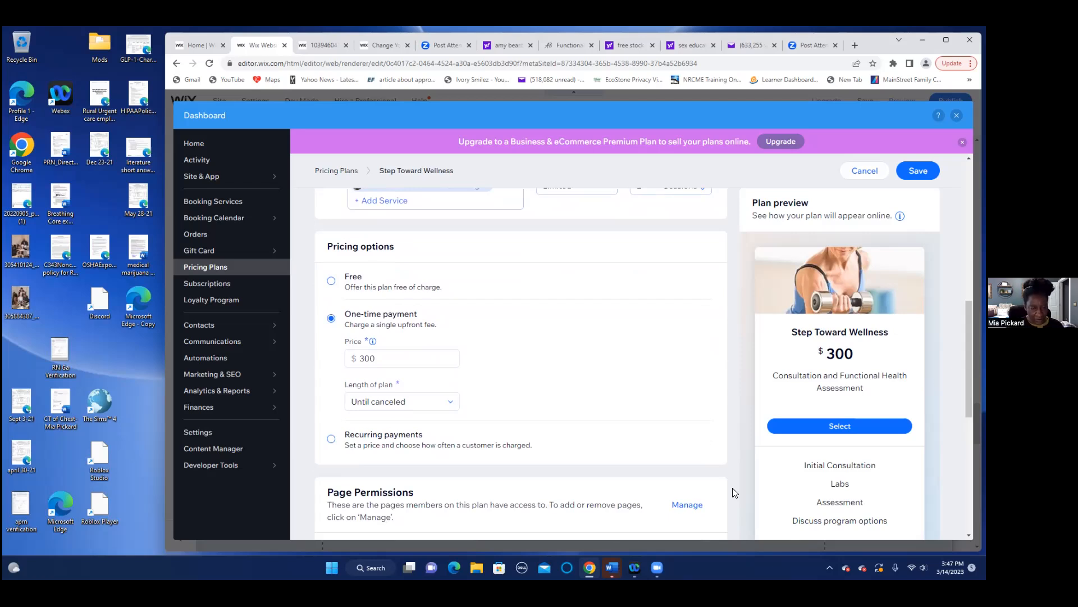
click(451, 404)
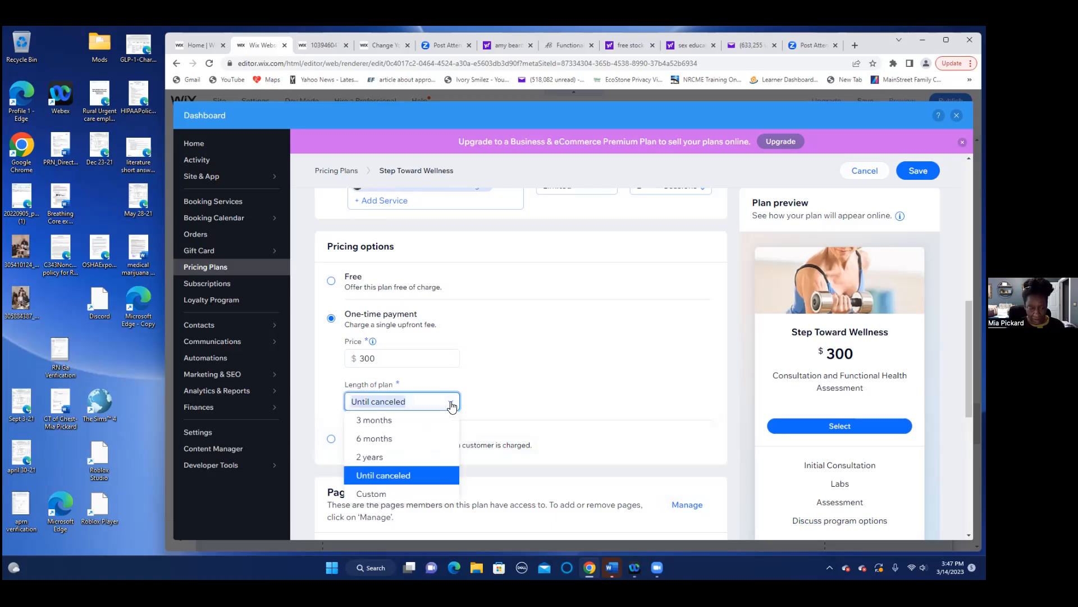
click(408, 478)
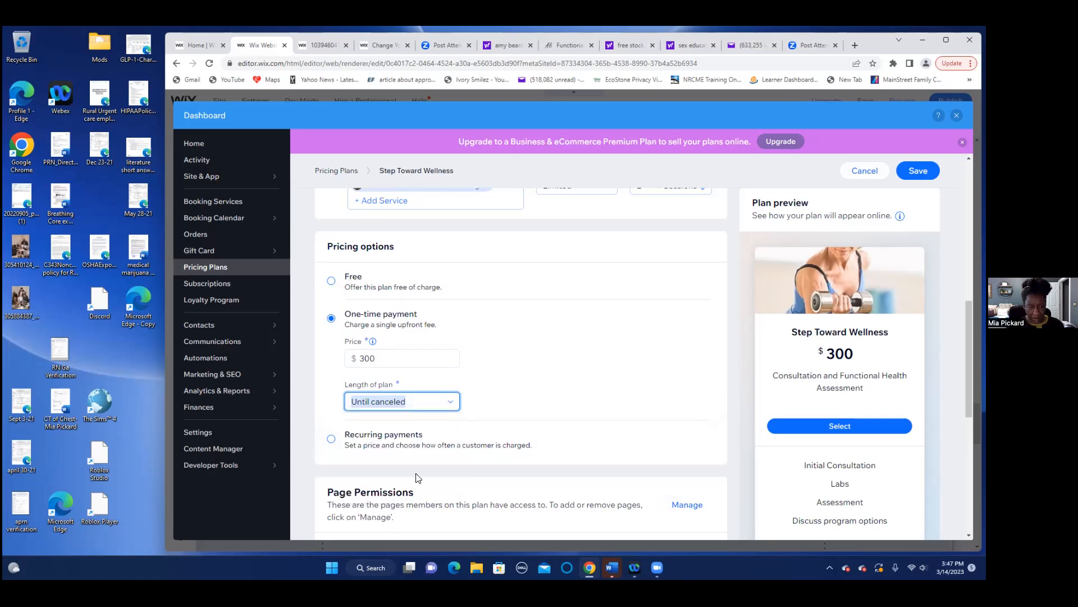
click(510, 413)
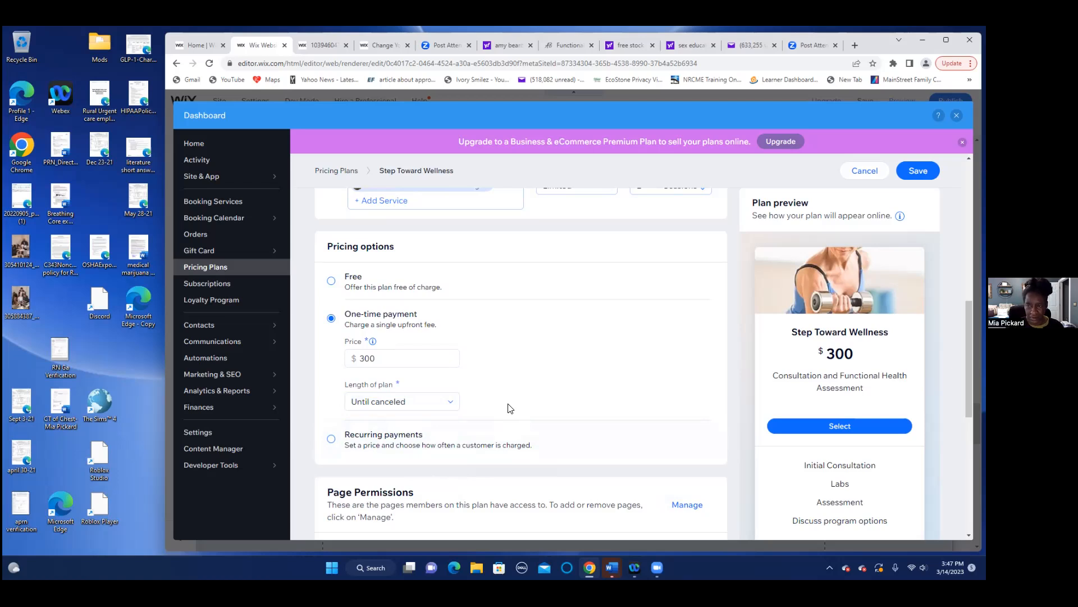
scroll(558, 420, down, 3)
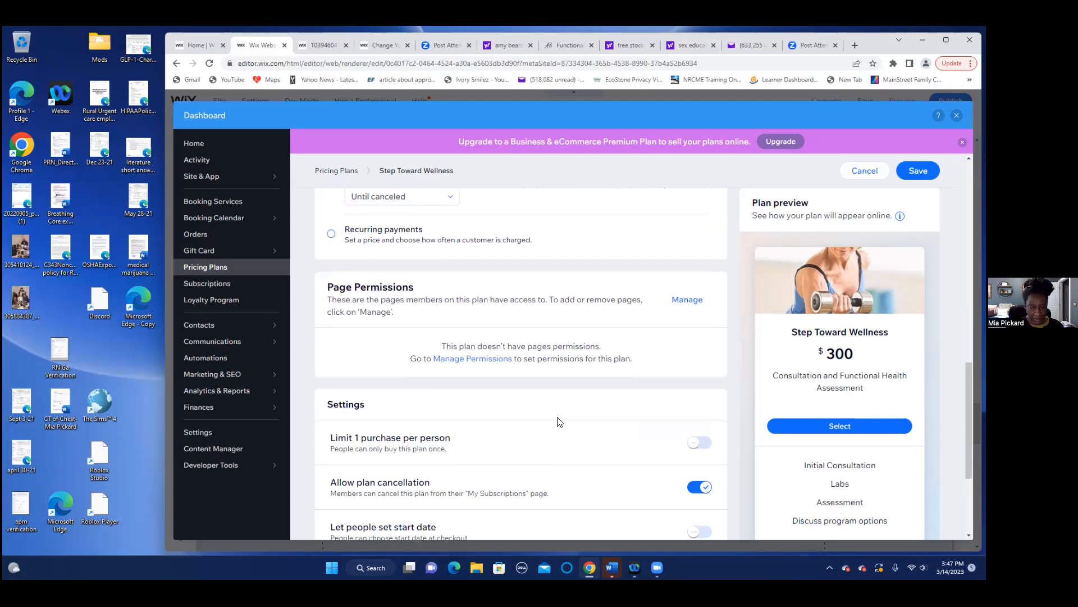
scroll(558, 420, down, 1)
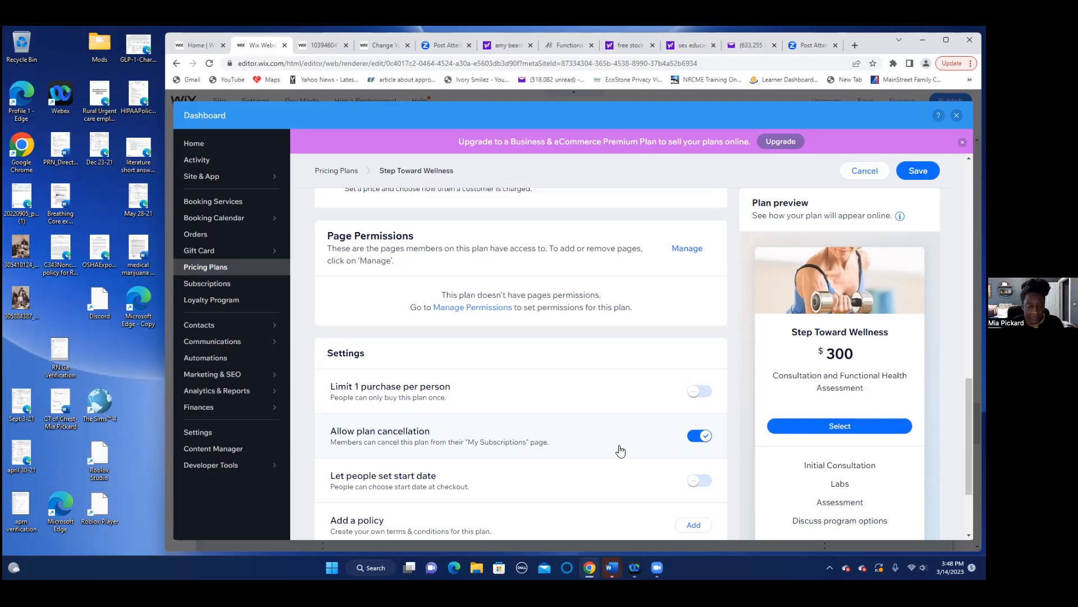
- Save the Step Toward Wellness plan, returning to the Pricing Plans list showing $300
scroll(620, 451, down, 3)
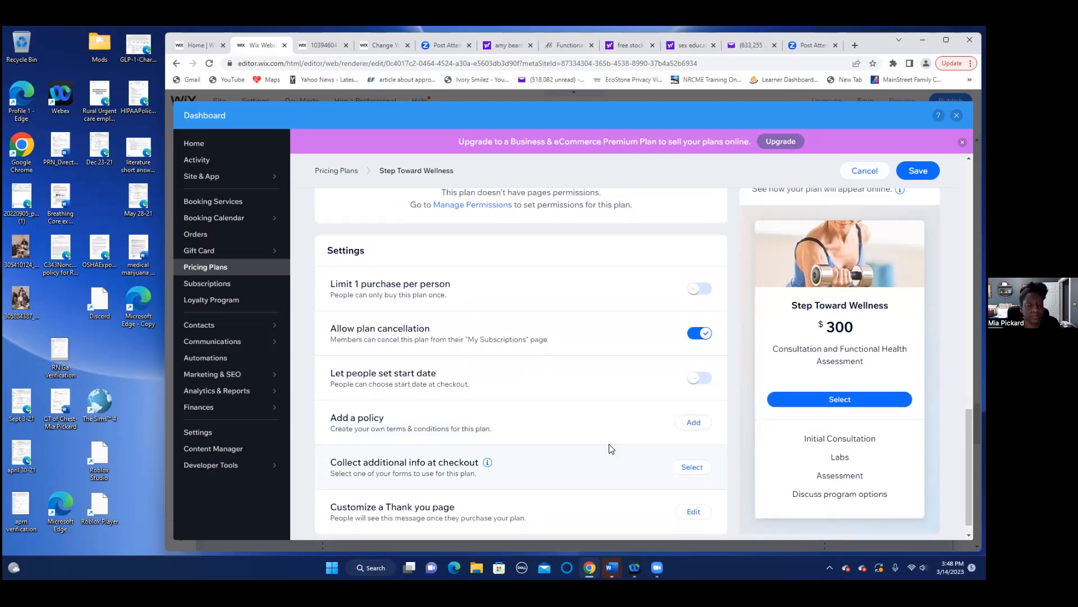
scroll(611, 443, down, 1)
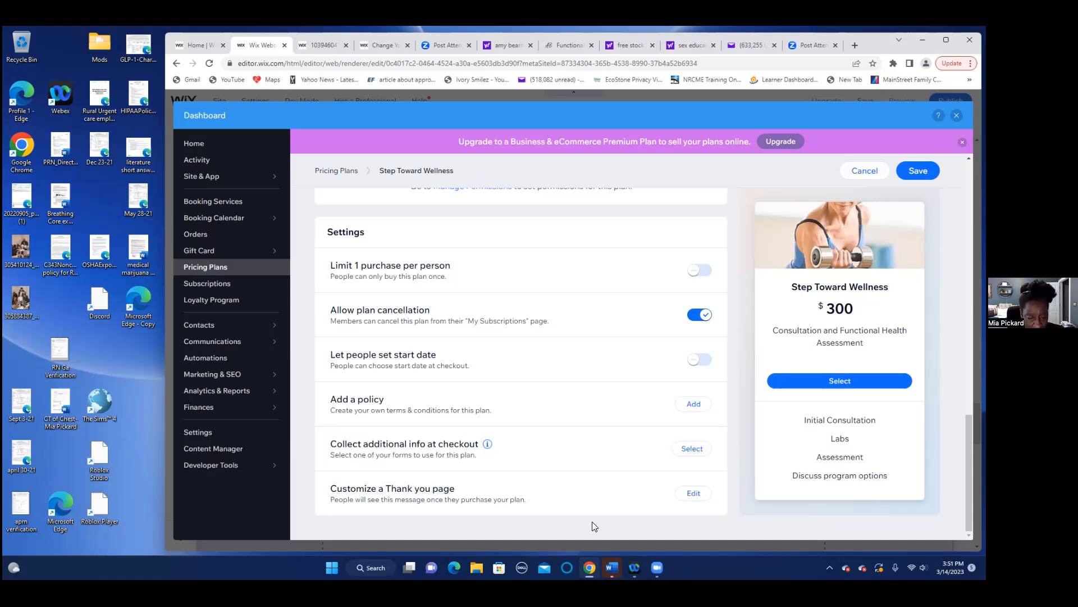
click(918, 171)
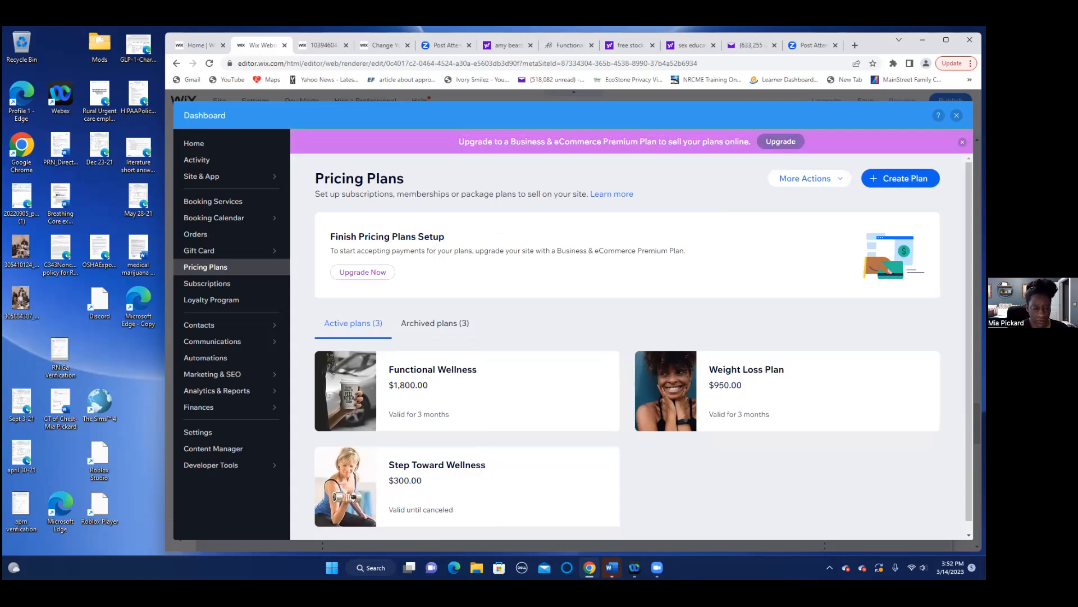
- Open the $1800 Functional Wellness plan and scroll to its Bookings Services benefit
click(424, 371)
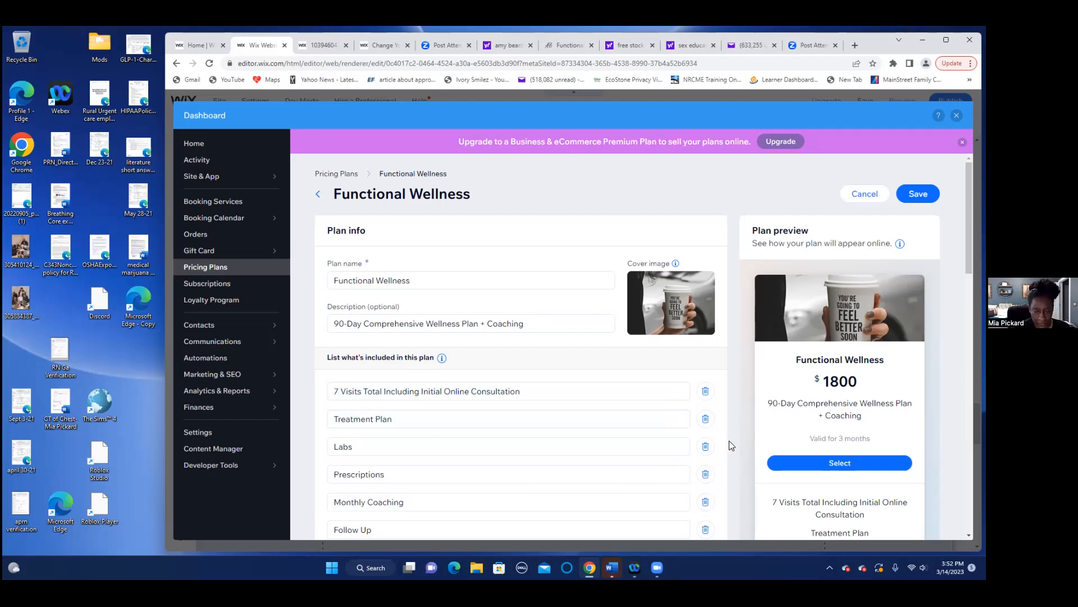
scroll(732, 445, down, 2)
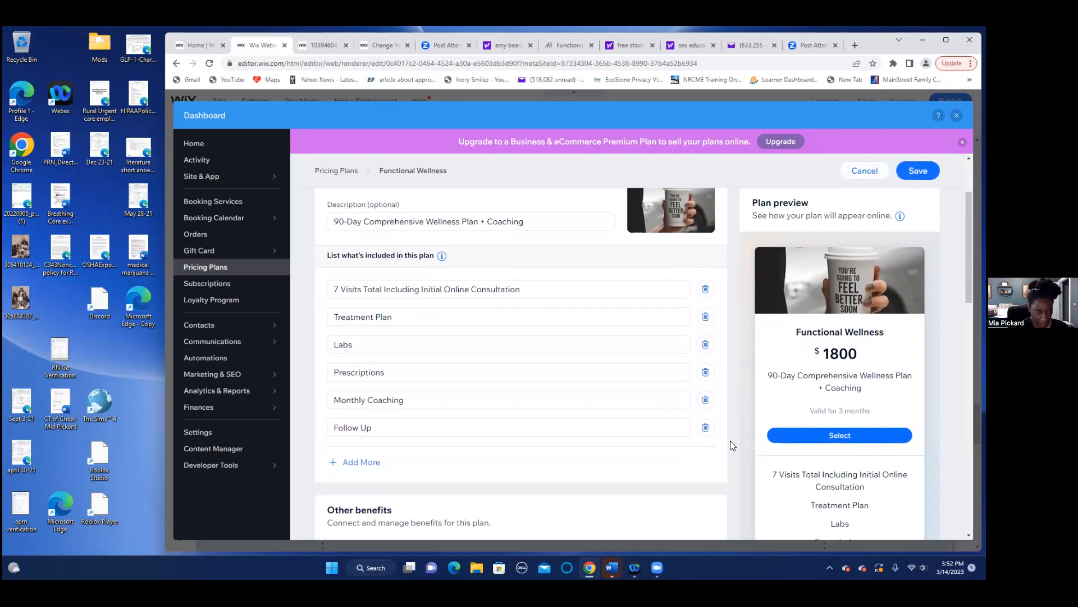
scroll(730, 440, down, 3)
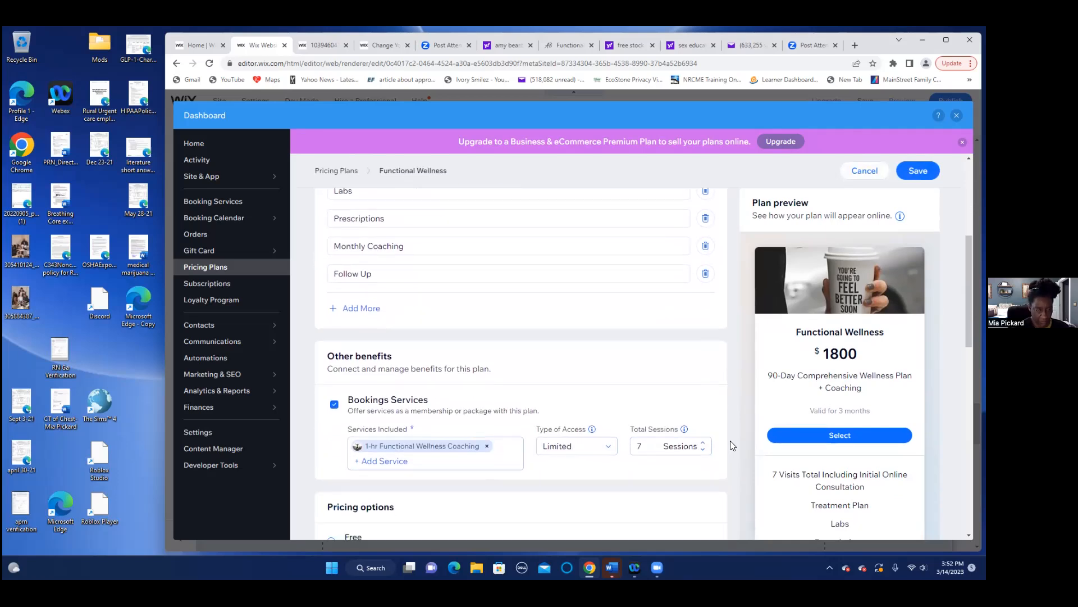
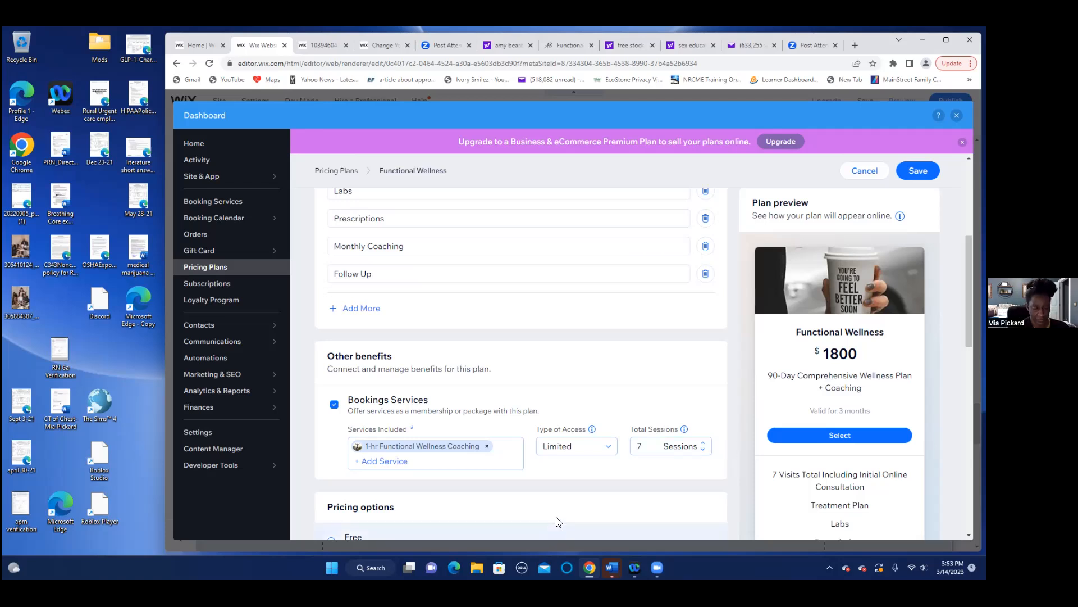
- Review the $1800, 3-month Functional Wellness plan settings and save the plan
scroll(556, 519, down, 3)
scroll(543, 432, down, 2)
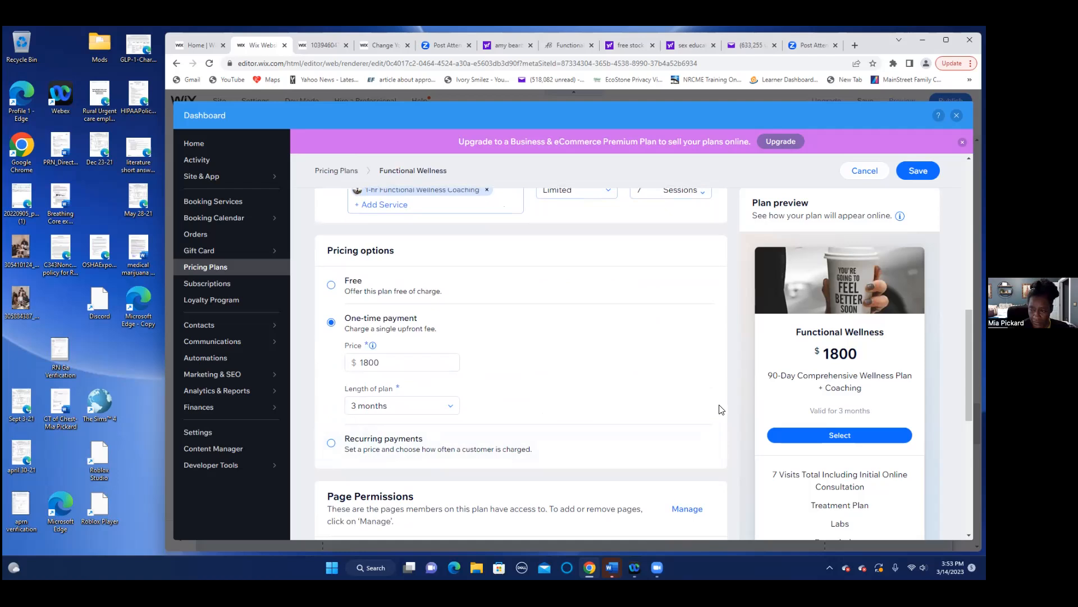
scroll(732, 470, down, 5)
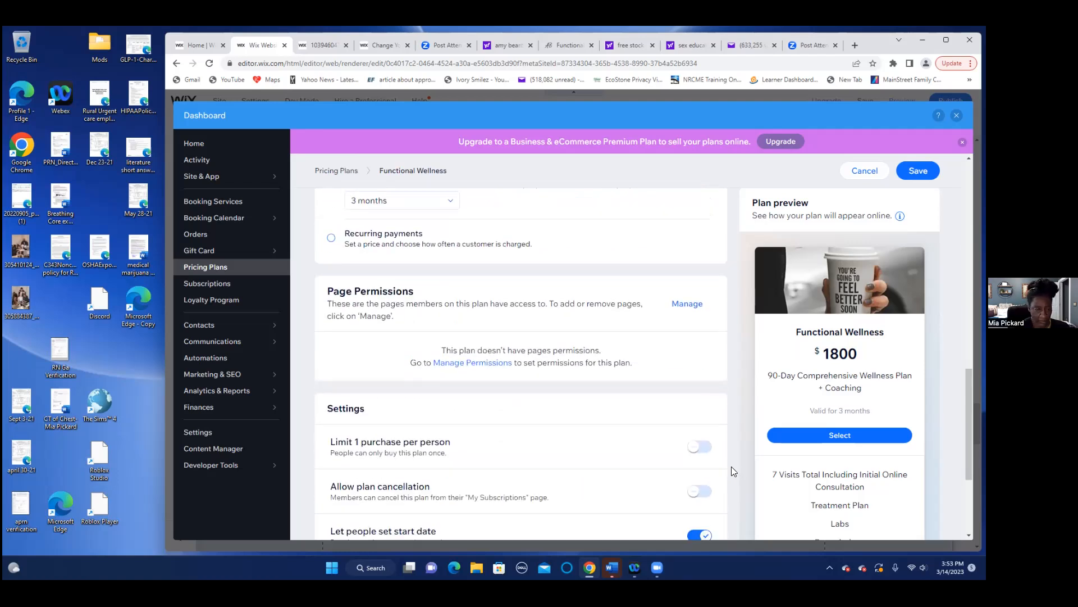
scroll(731, 464, down, 1)
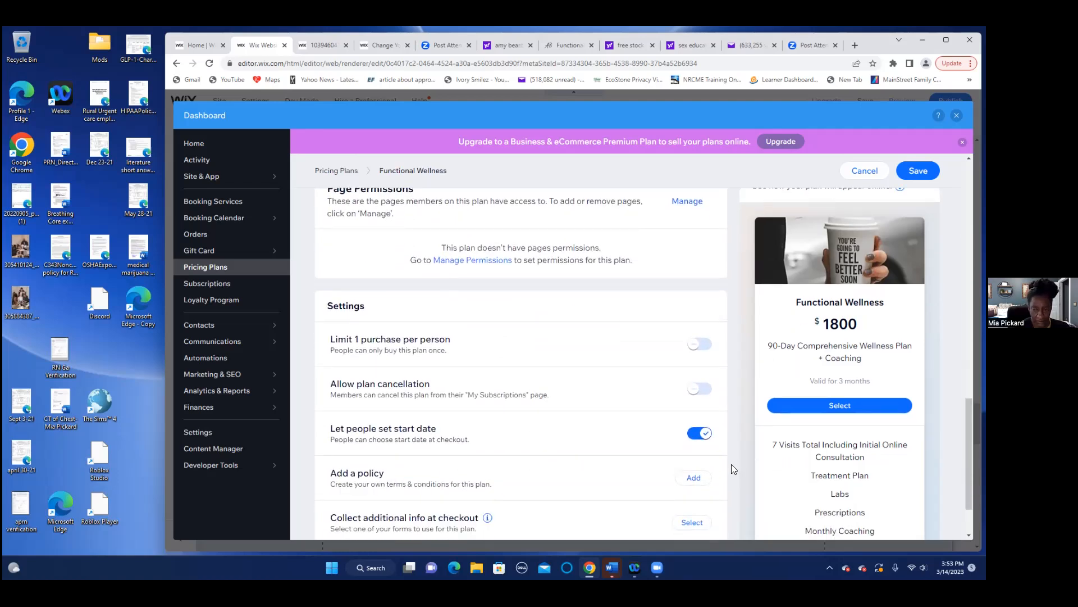
scroll(731, 468, down, 1)
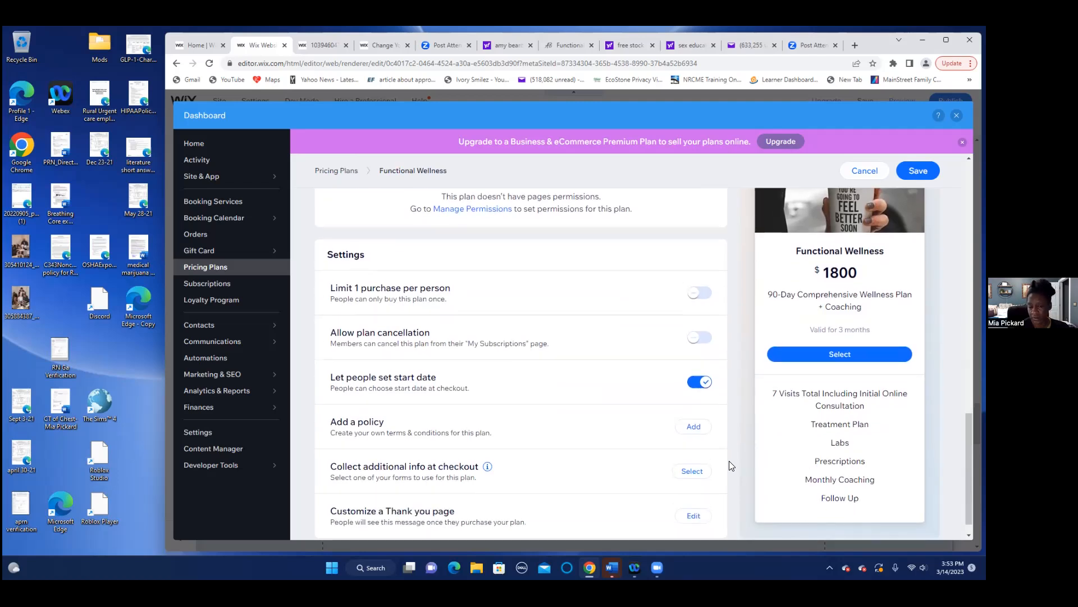
scroll(729, 460, down, 1)
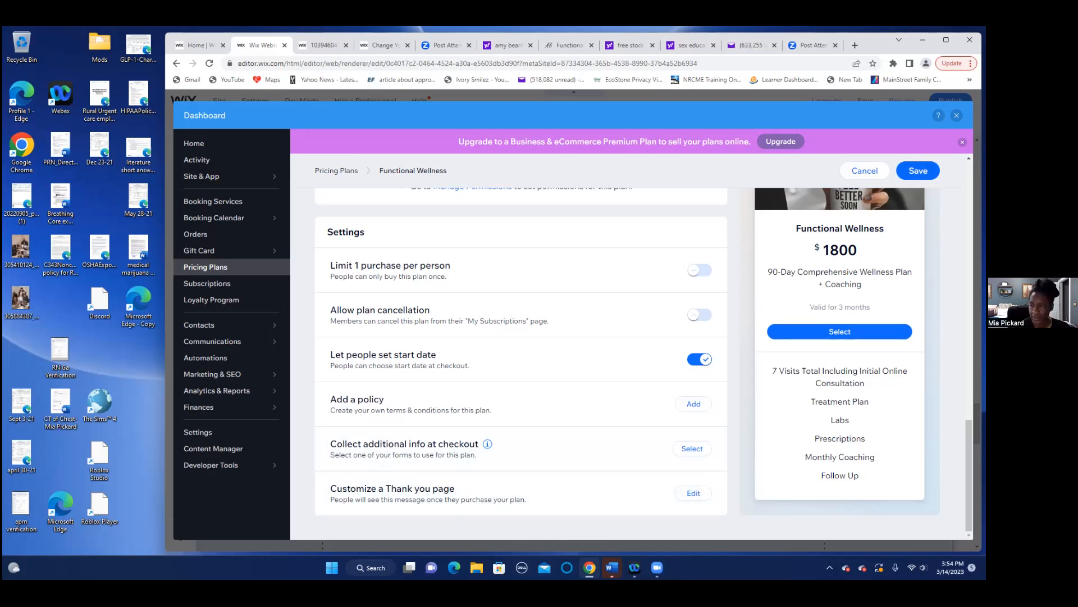
click(918, 170)
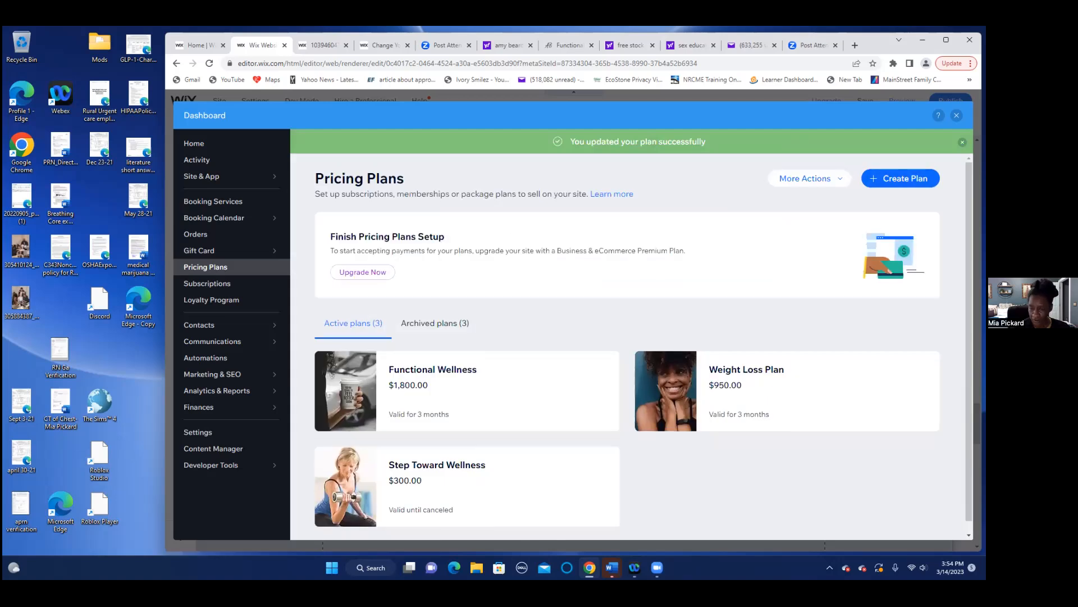
- Open the Weight Loss Plan and scroll down through its Pricing options, Page Permissions and Settings
click(726, 372)
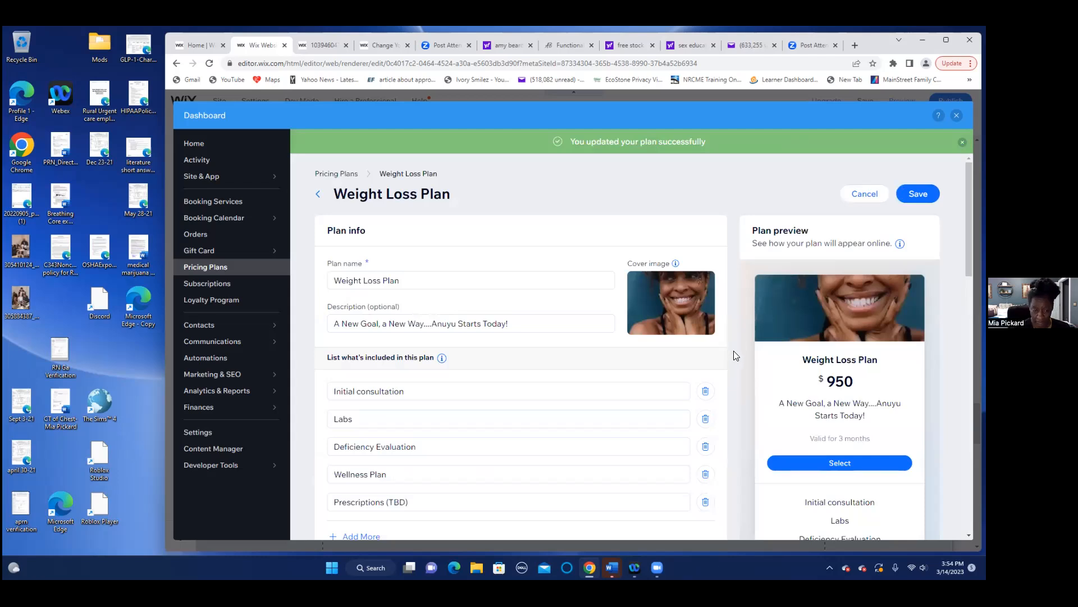
scroll(753, 406, down, 2)
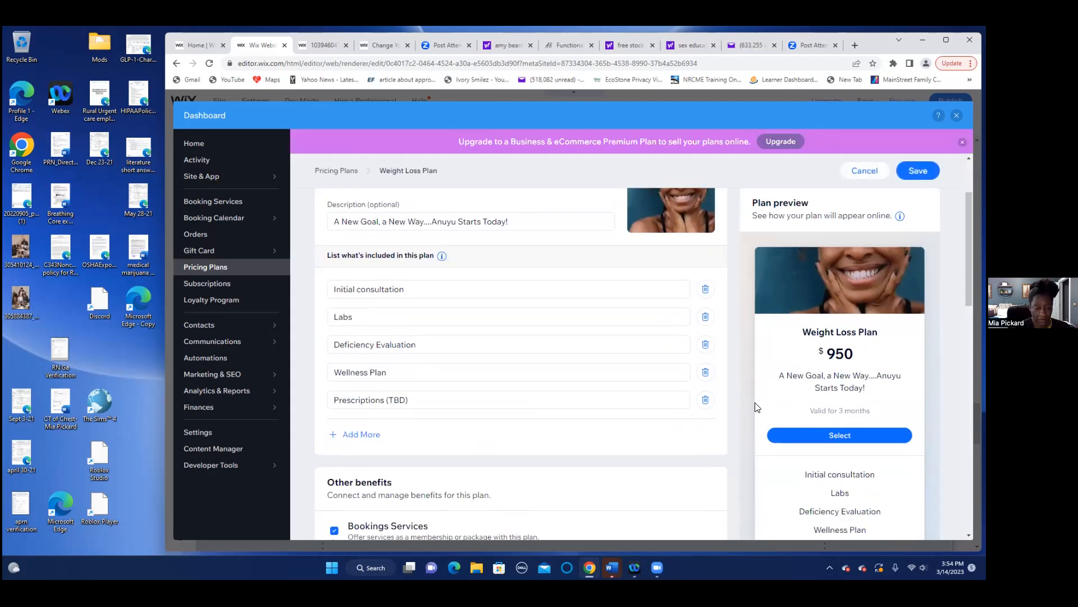
scroll(756, 403, down, 1)
scroll(757, 402, down, 1)
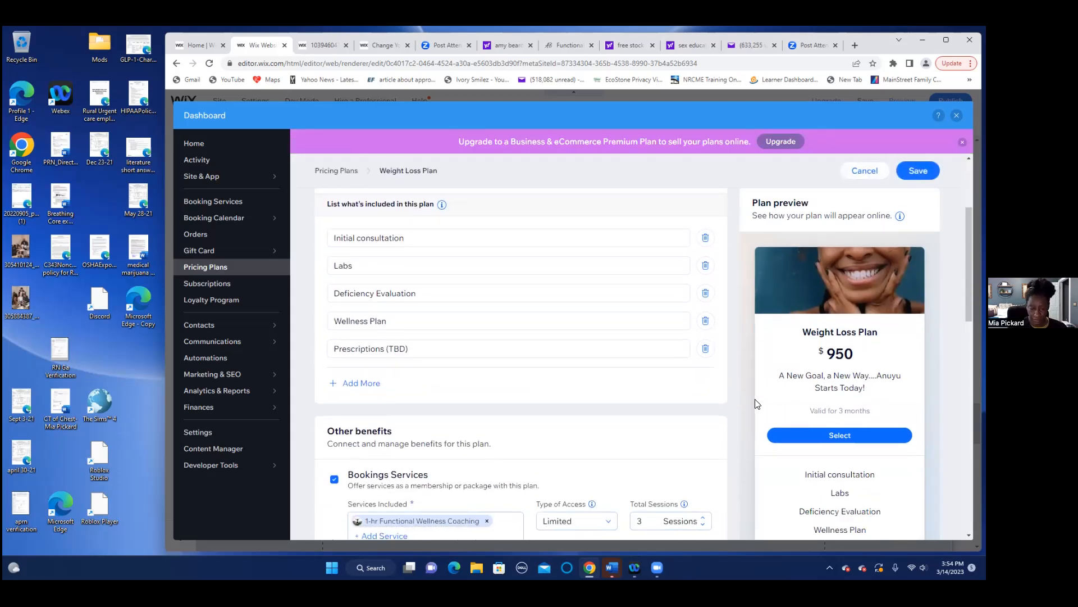
scroll(756, 403, down, 2)
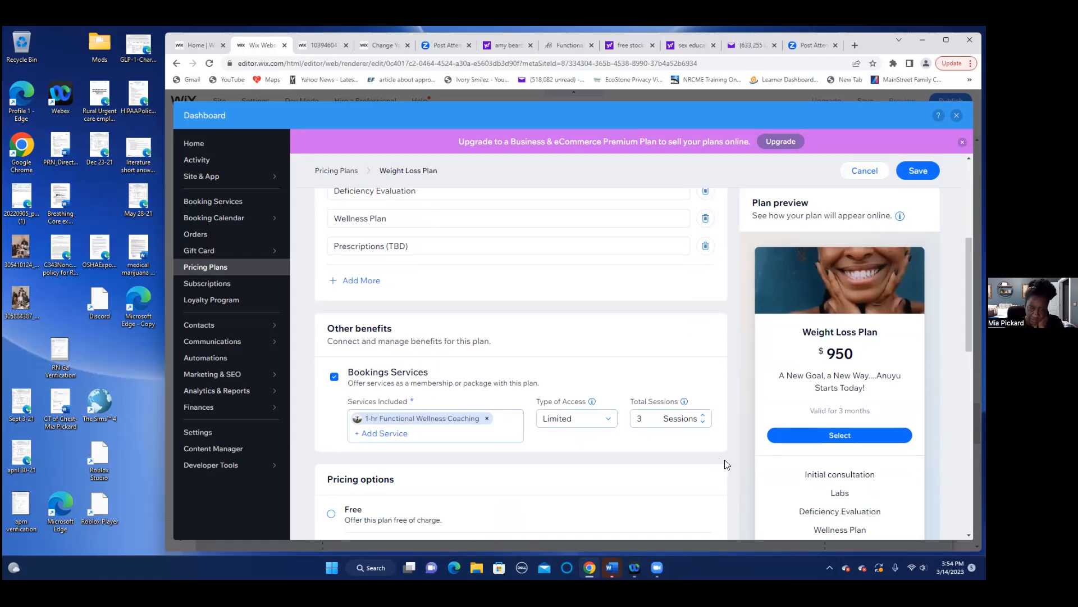
scroll(728, 457, down, 1)
scroll(728, 459, down, 1)
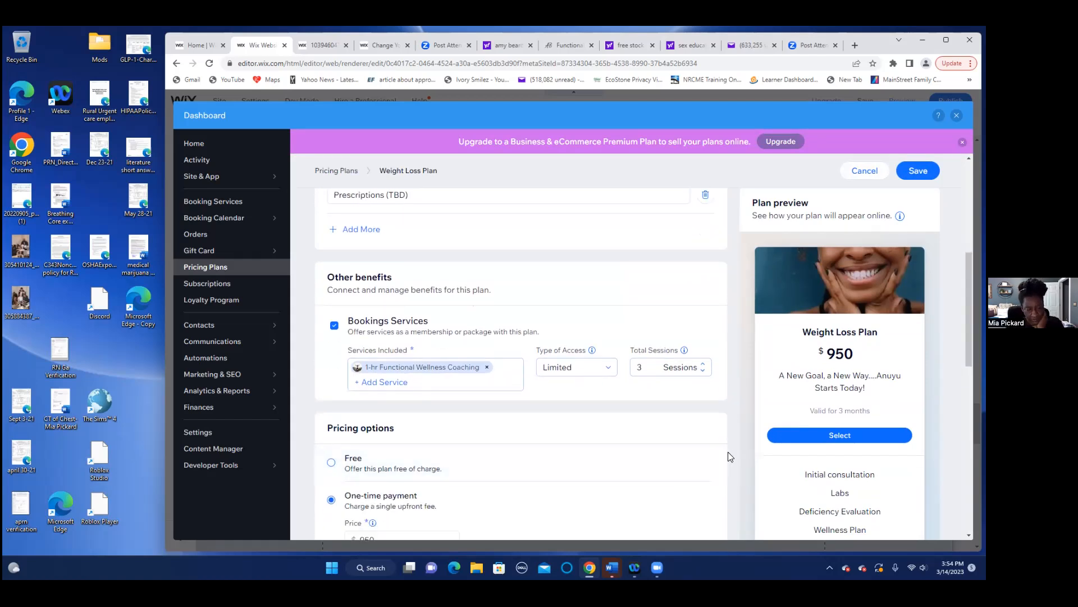
scroll(730, 456, down, 2)
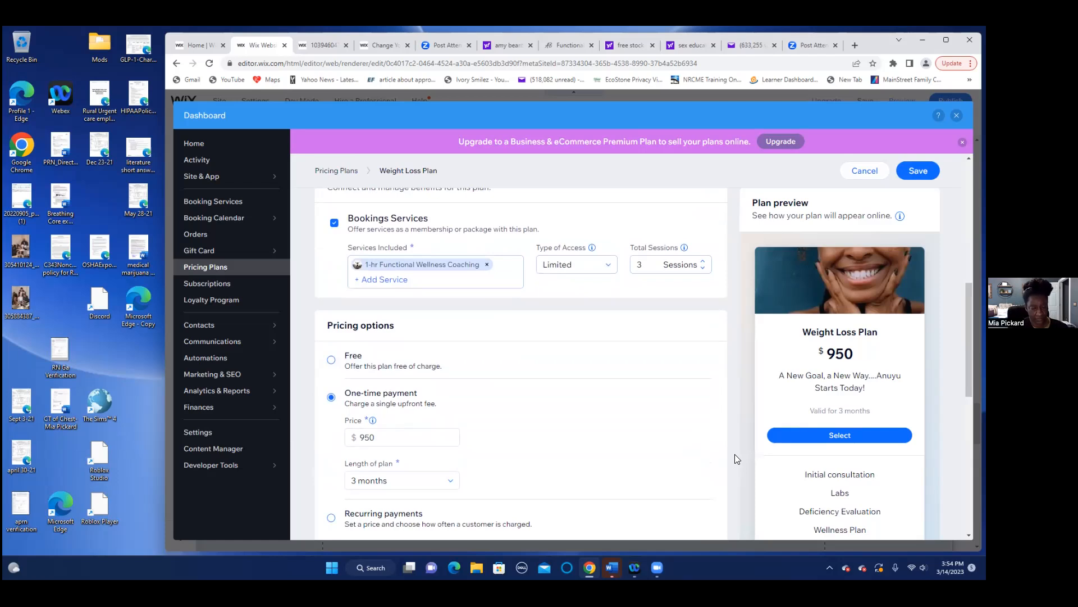
scroll(734, 454, down, 2)
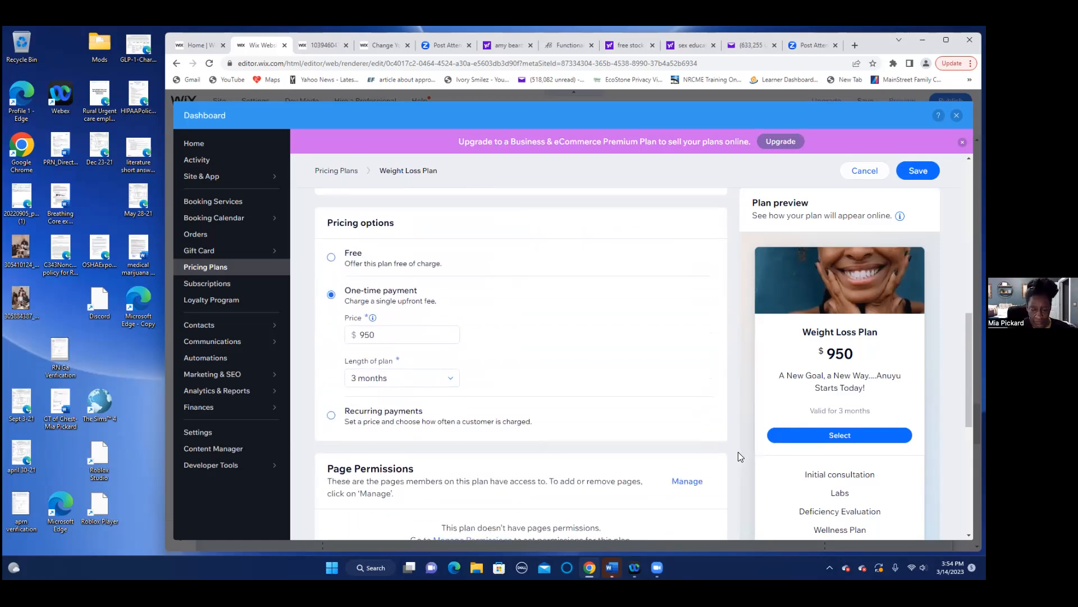
scroll(738, 452, down, 3)
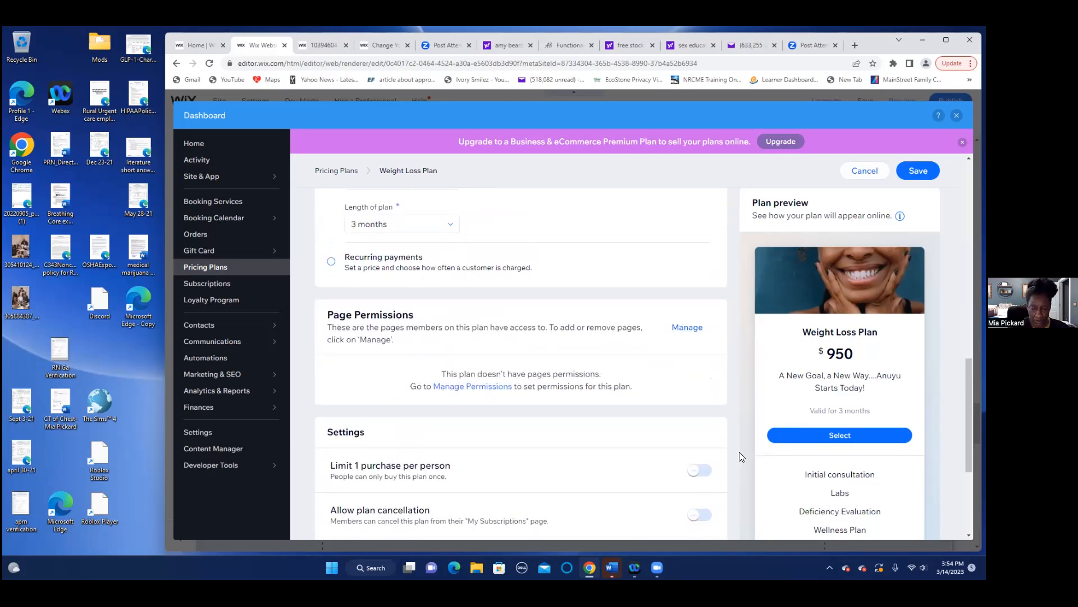
scroll(739, 452, down, 4)
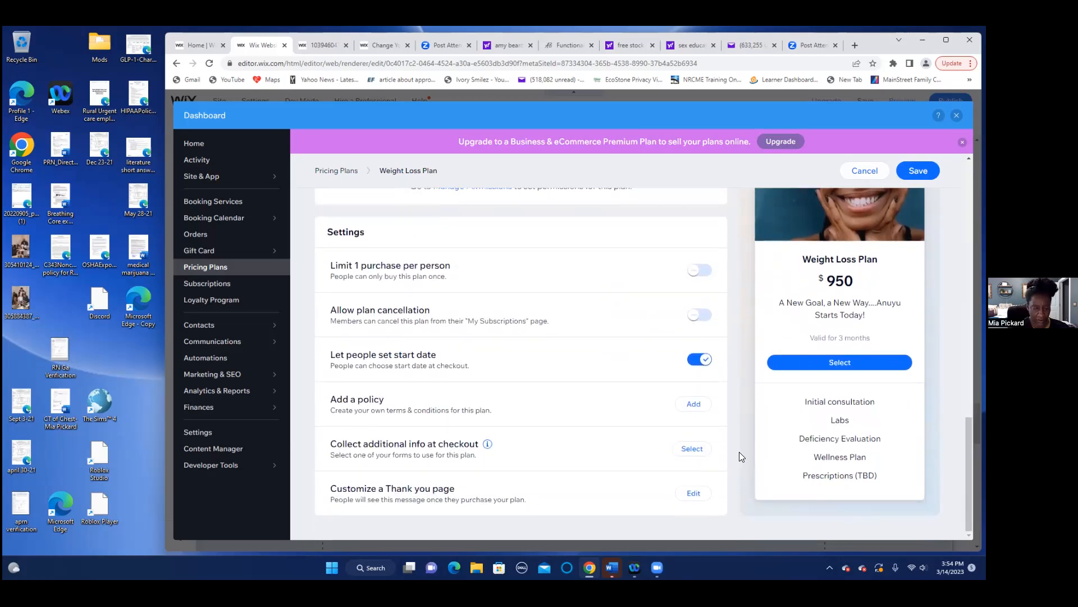
- Scroll back up to recheck the Weight Loss Plan's $950 one-time price and included items
scroll(739, 451, up, 5)
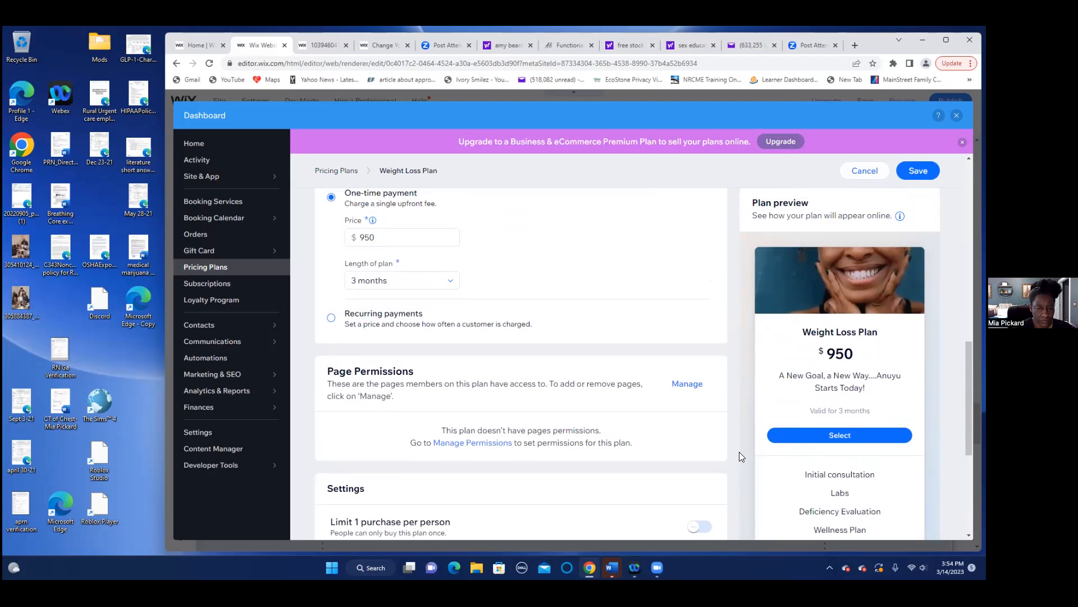
scroll(739, 452, up, 6)
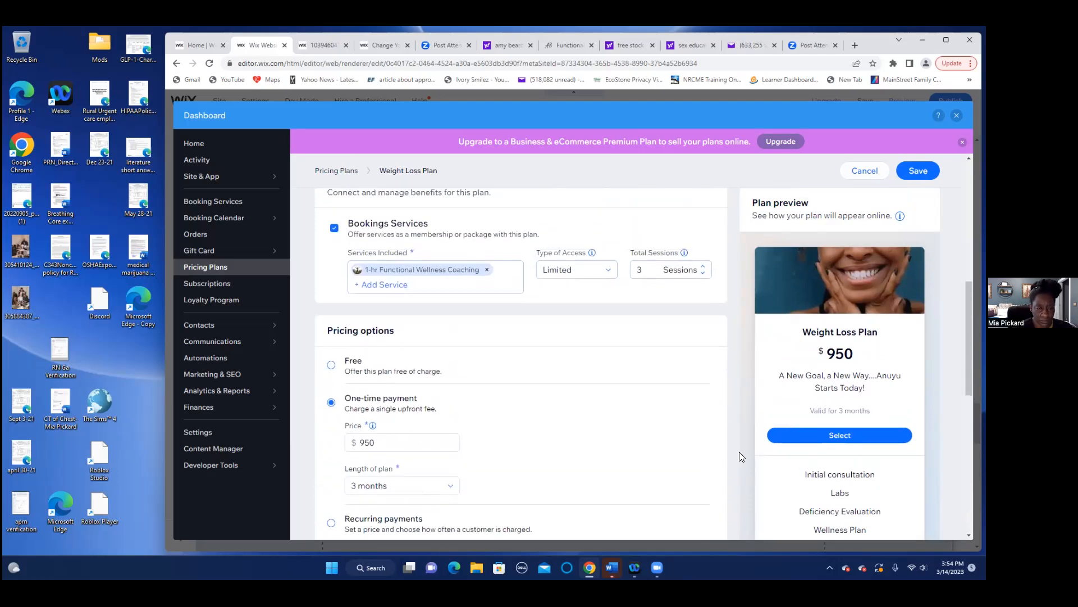
scroll(739, 452, up, 4)
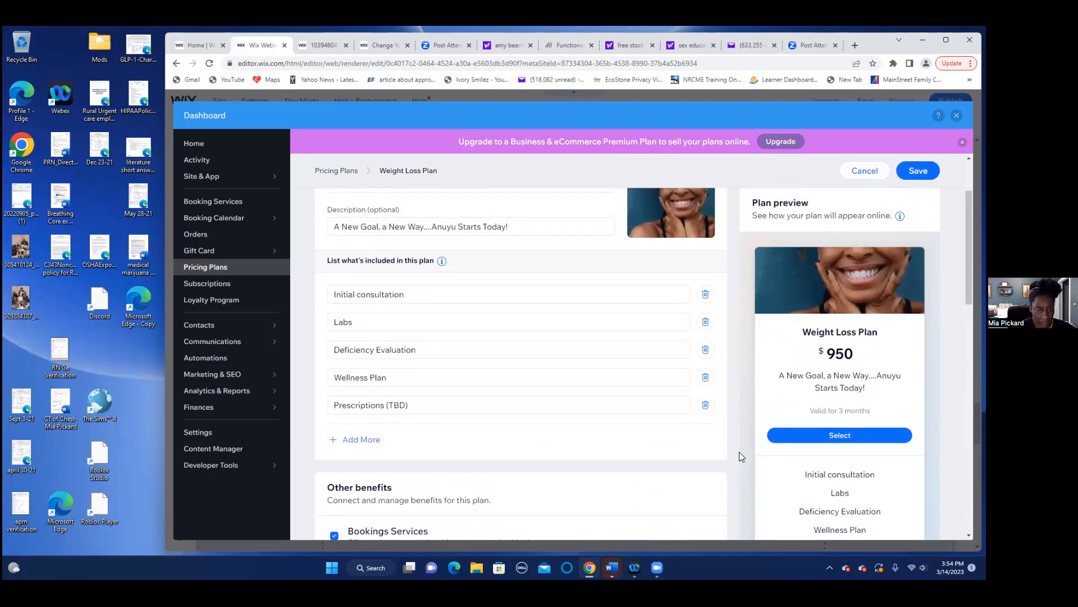
scroll(739, 452, up, 1)
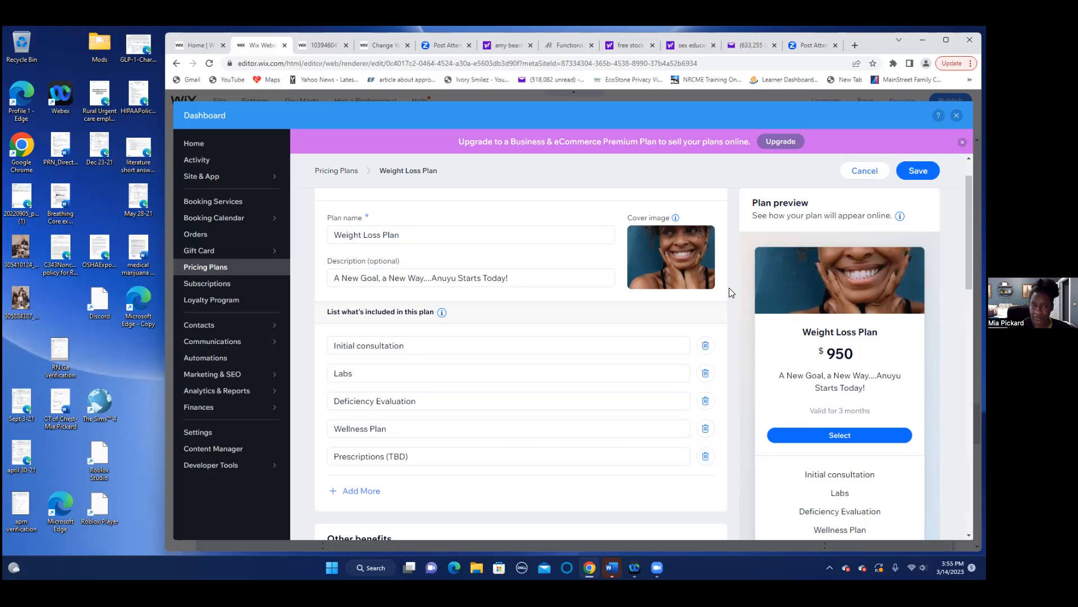
mouse_move(711, 267)
- Save the Weight Loss Plan and go to the Booking Calendar
click(918, 171)
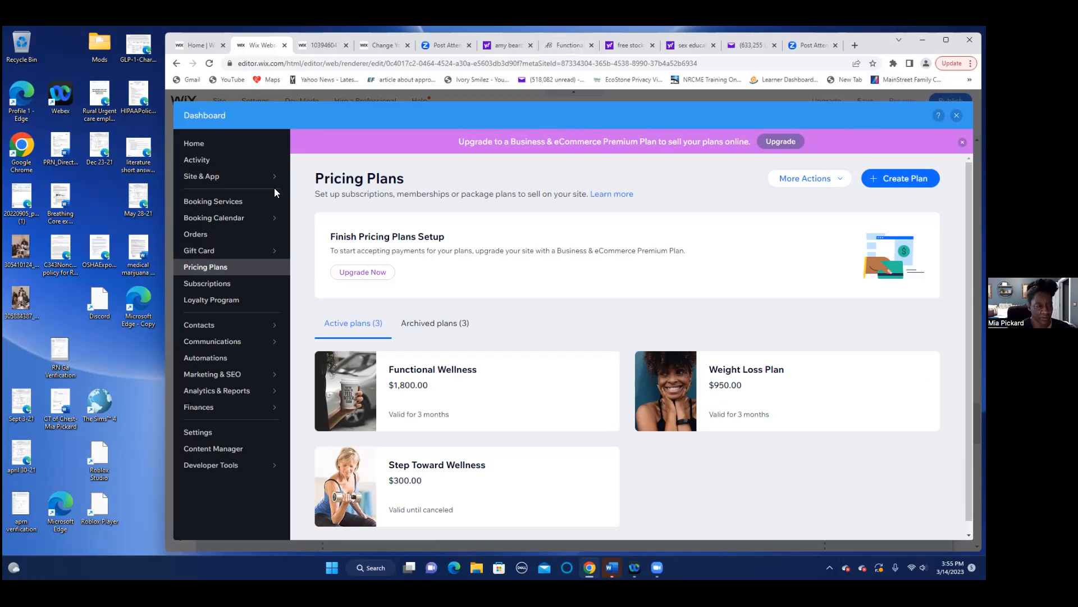
mouse_move(240, 221)
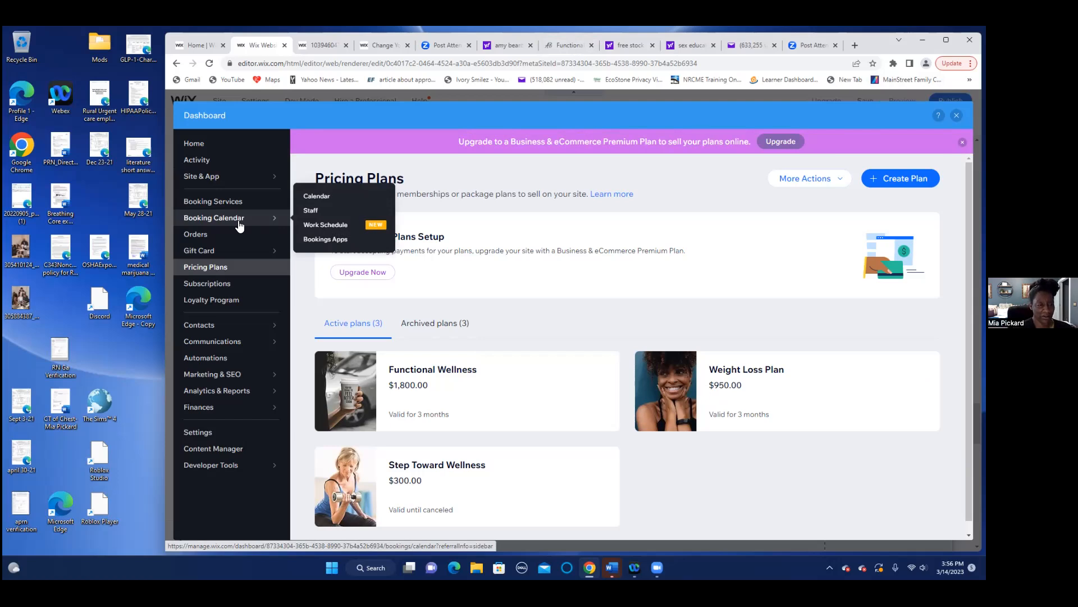
click(239, 224)
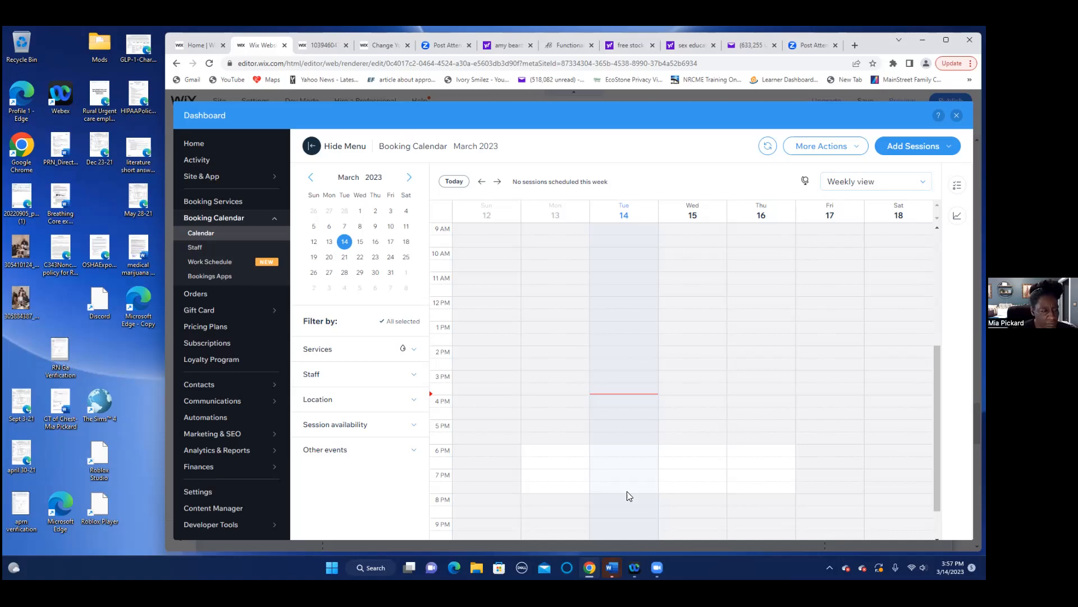
- Expand and collapse the Services filter on the empty March 12–18, 2023 calendar
click(415, 351)
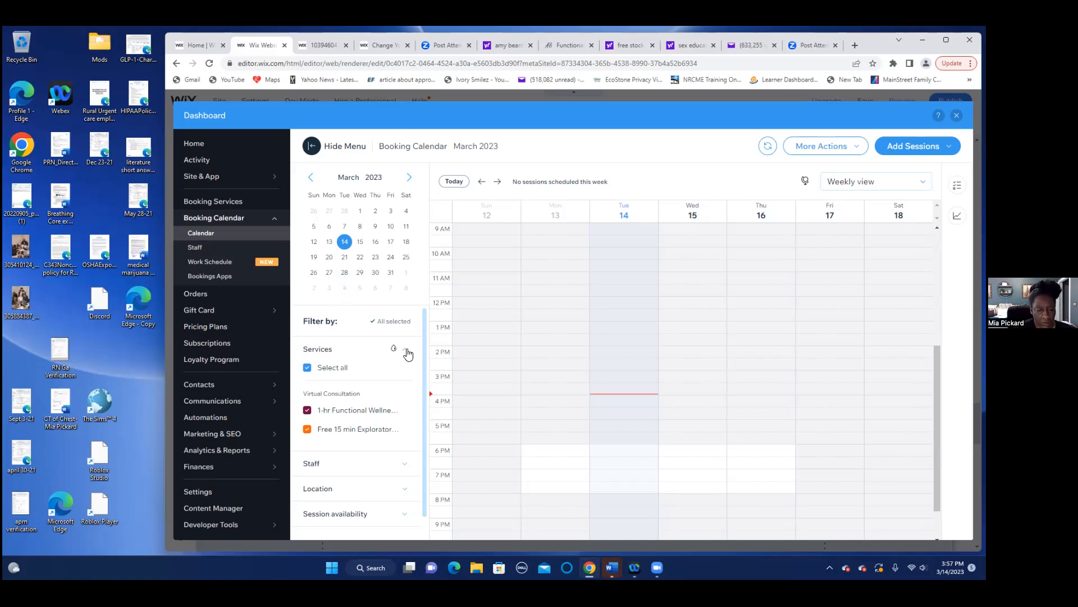
click(405, 350)
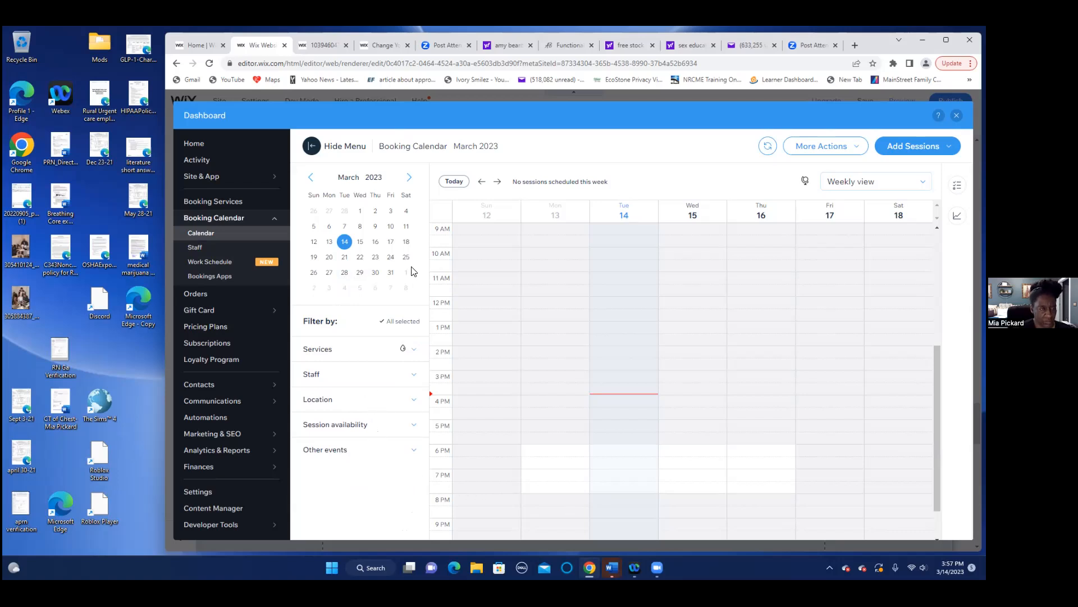
mouse_move(276, 225)
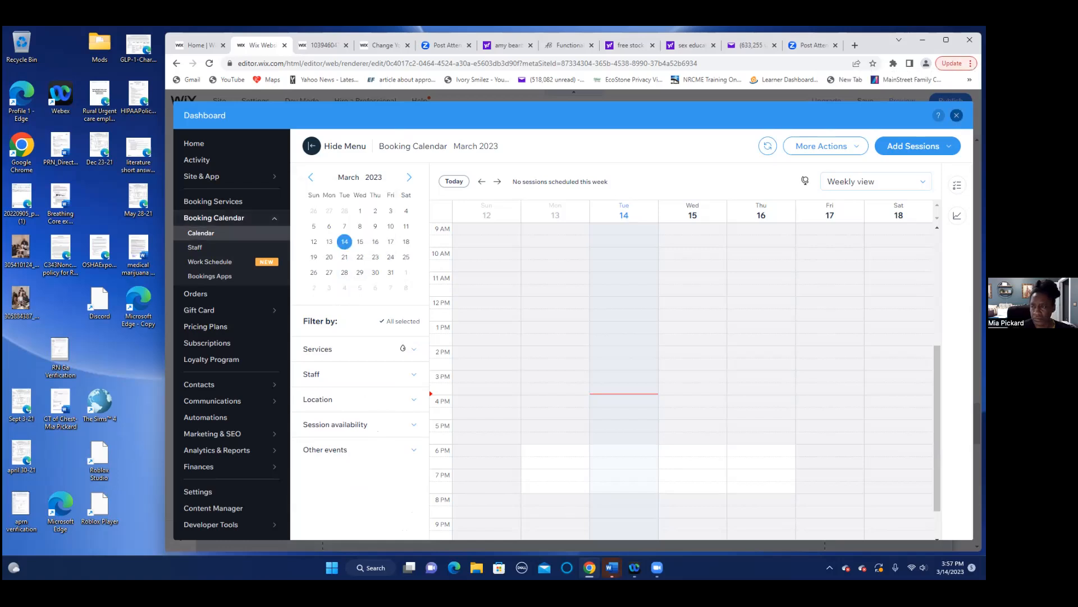
- Close the Dashboard and return to the Home page's 'Personalized Care. Sustainable Weight Loss.' banner
click(956, 115)
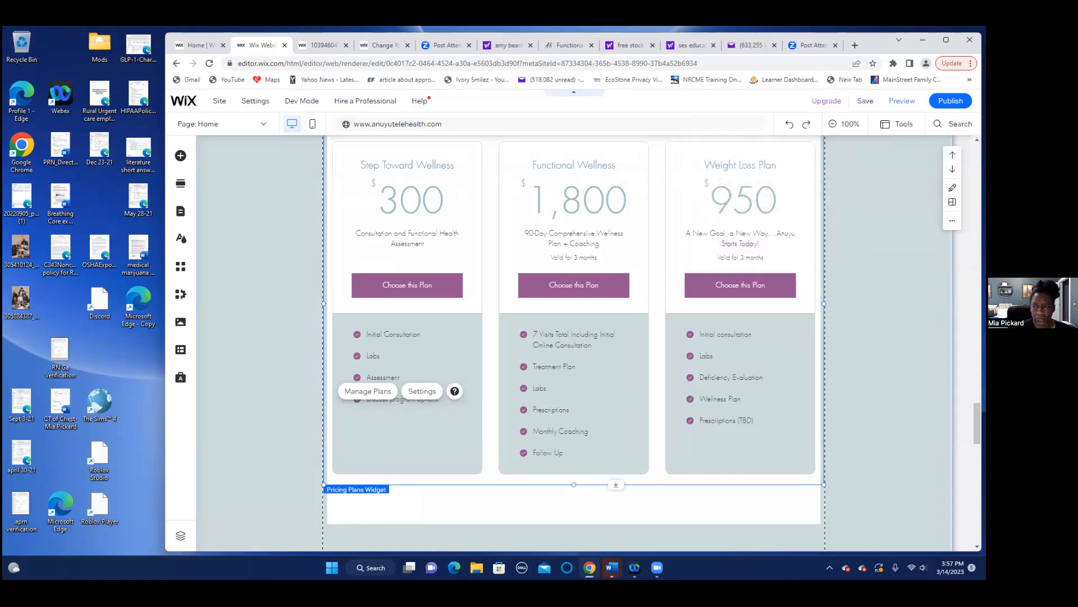
scroll(573, 342, up, 4)
scroll(574, 342, up, 12)
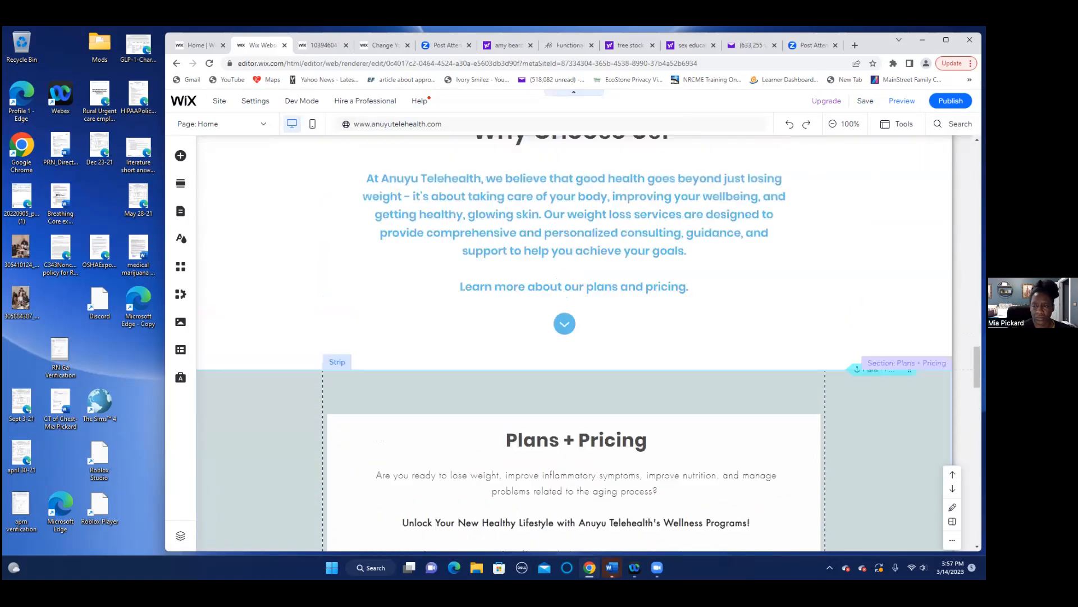
scroll(573, 343, up, 12)
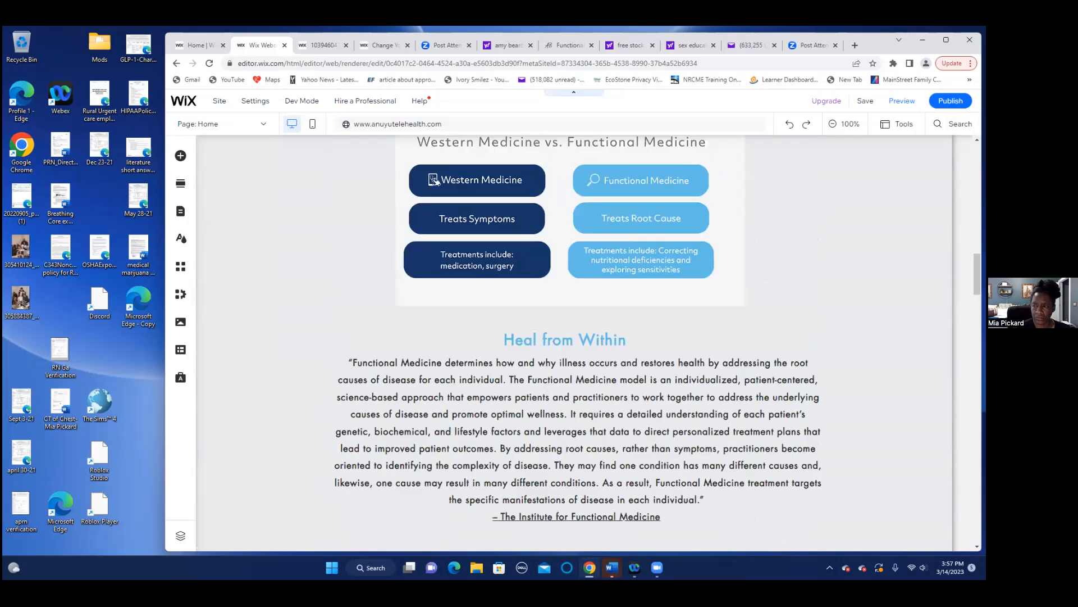
scroll(573, 343, up, 8)
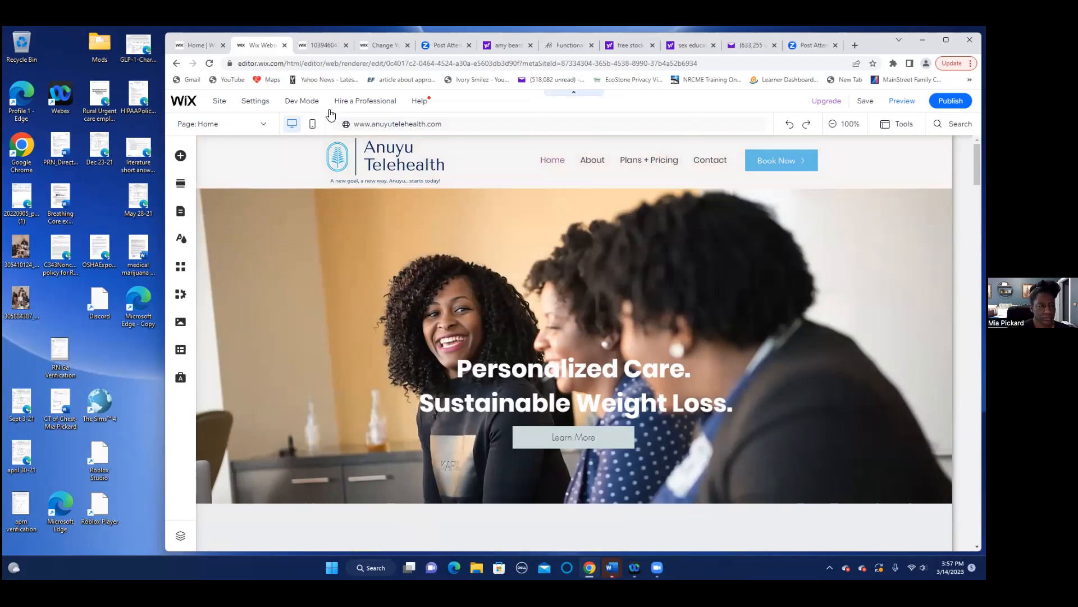
mouse_move(303, 104)
- Switch to the Book Now page and select its Book Online services element
click(262, 124)
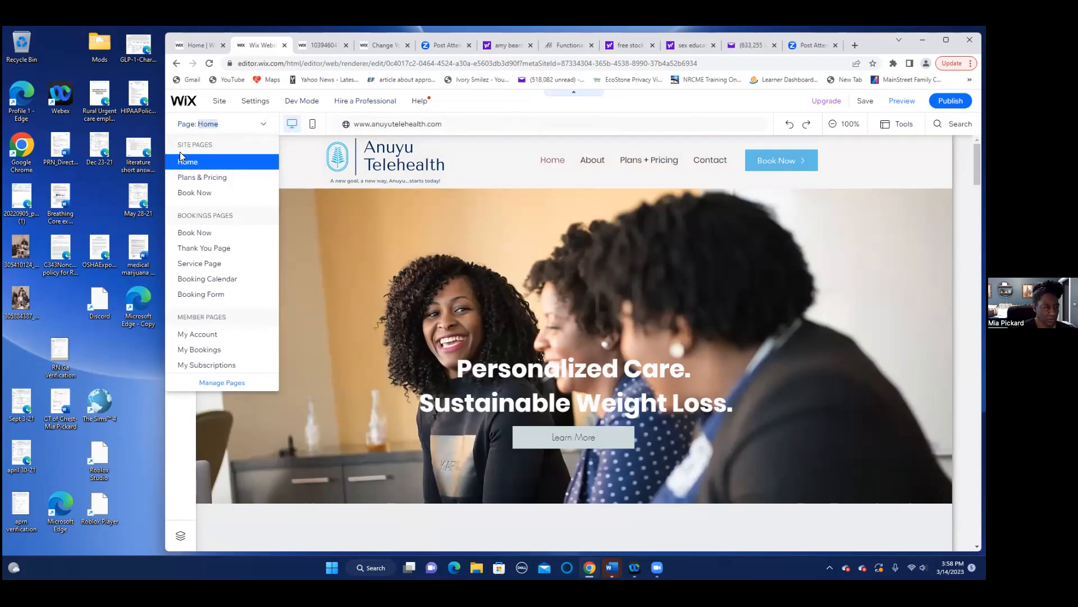
click(194, 193)
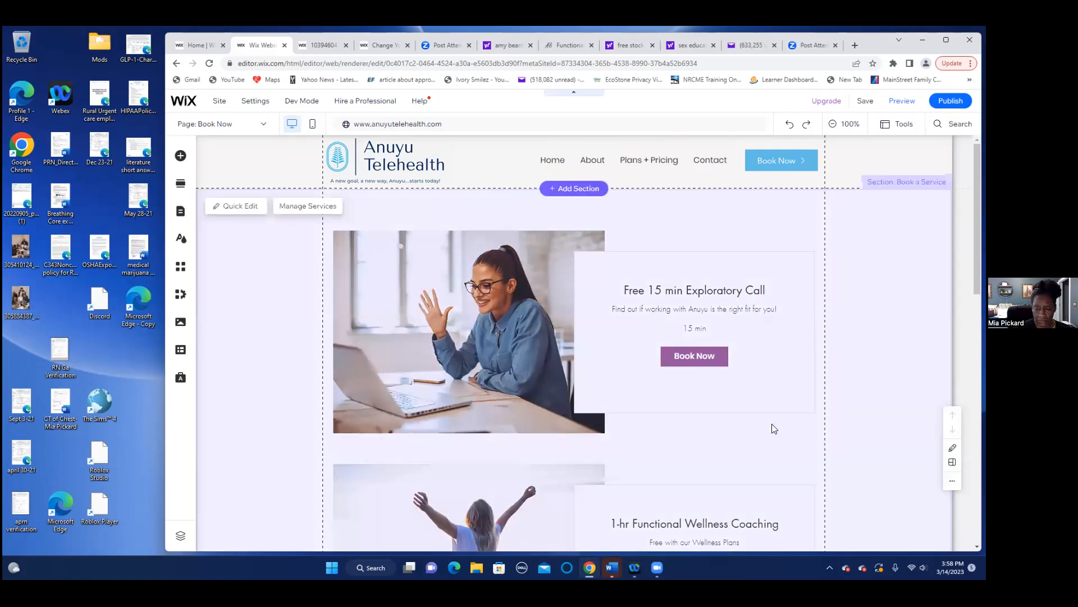
scroll(827, 468, down, 3)
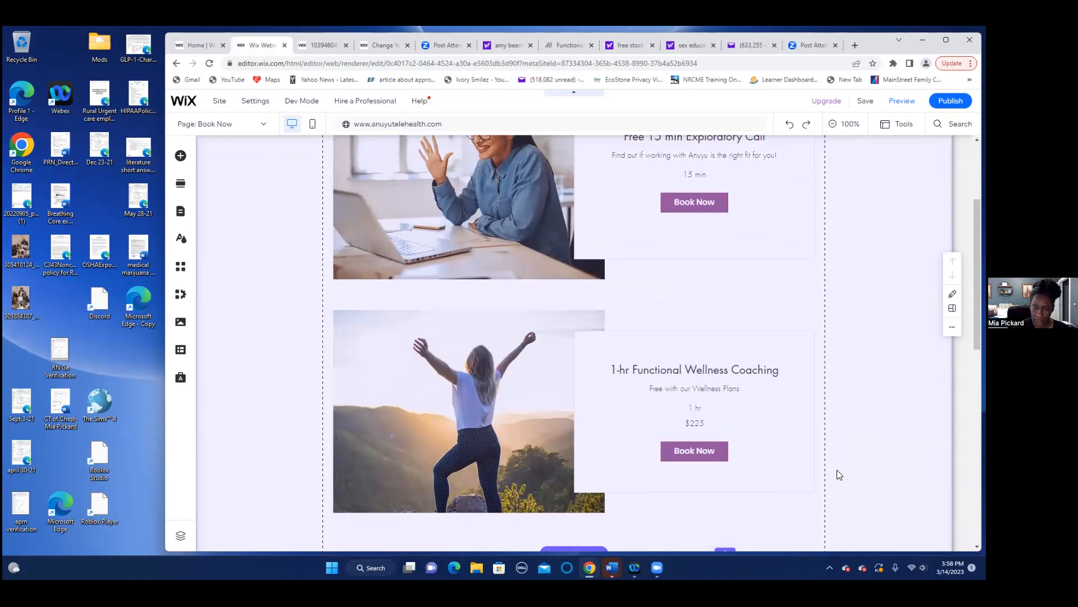
scroll(839, 476, down, 2)
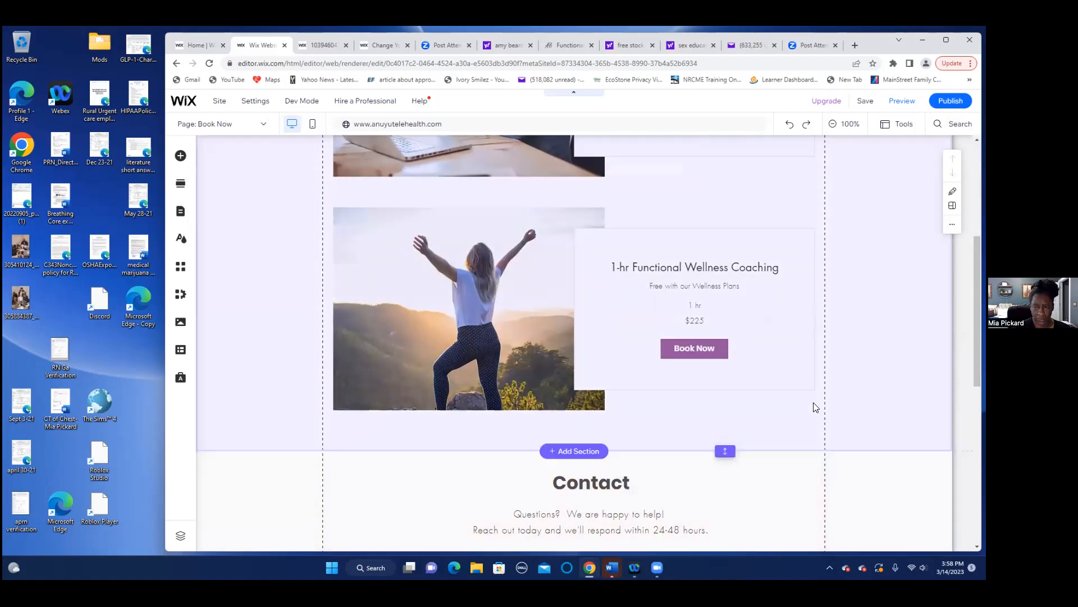
click(455, 323)
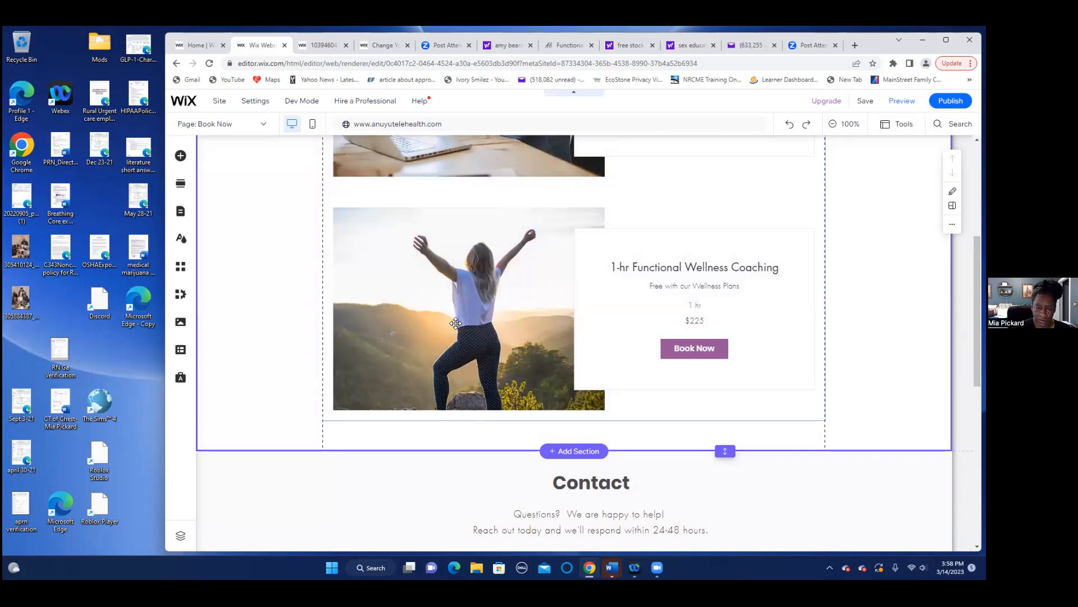
click(455, 322)
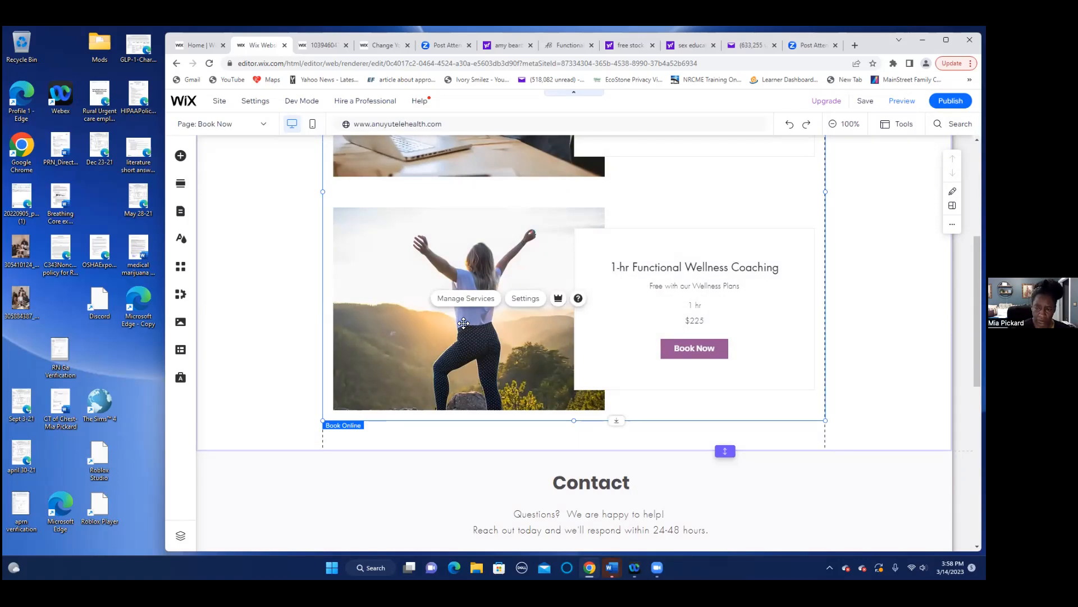
- Open Manage Services and edit the 1-hr Functional Wellness Coaching service
click(465, 299)
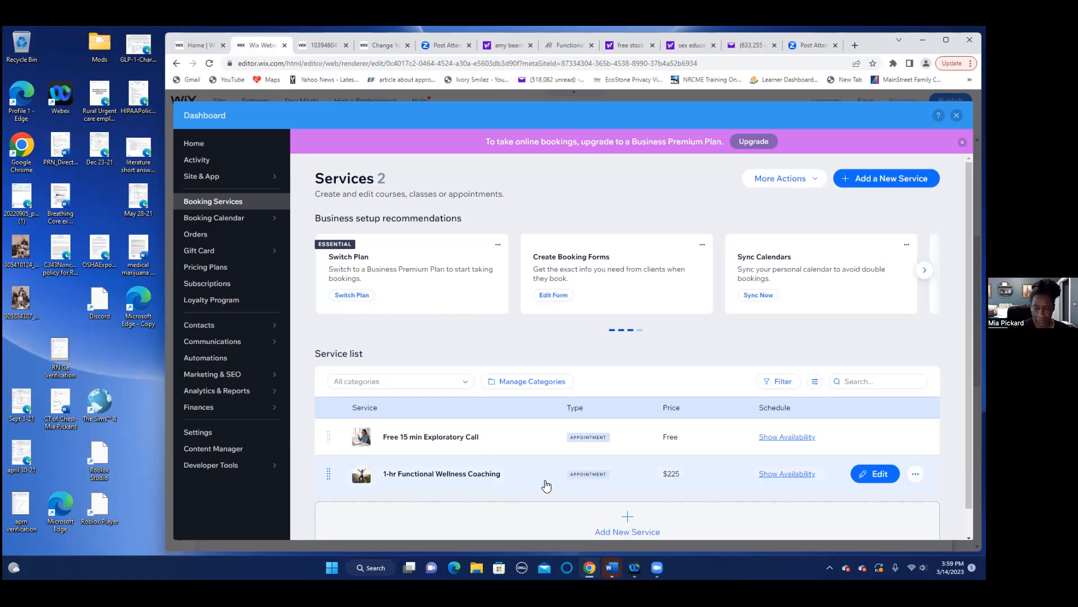
click(874, 476)
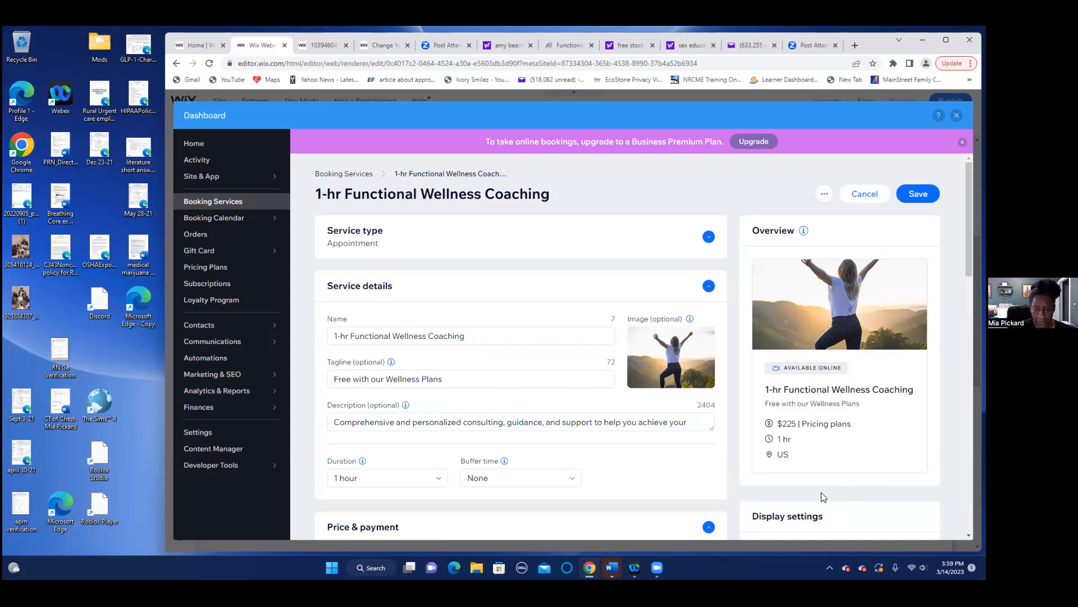
- Review the coaching service's Price & payment, Memberships, Locations and Staff, and show its availability
scroll(643, 351, down, 3)
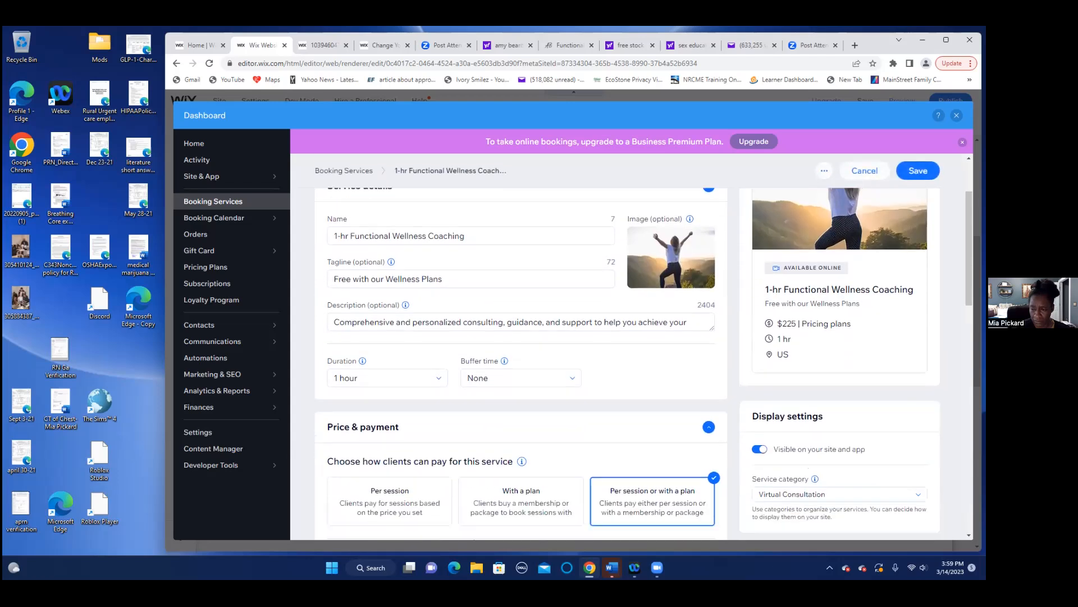
scroll(644, 351, down, 3)
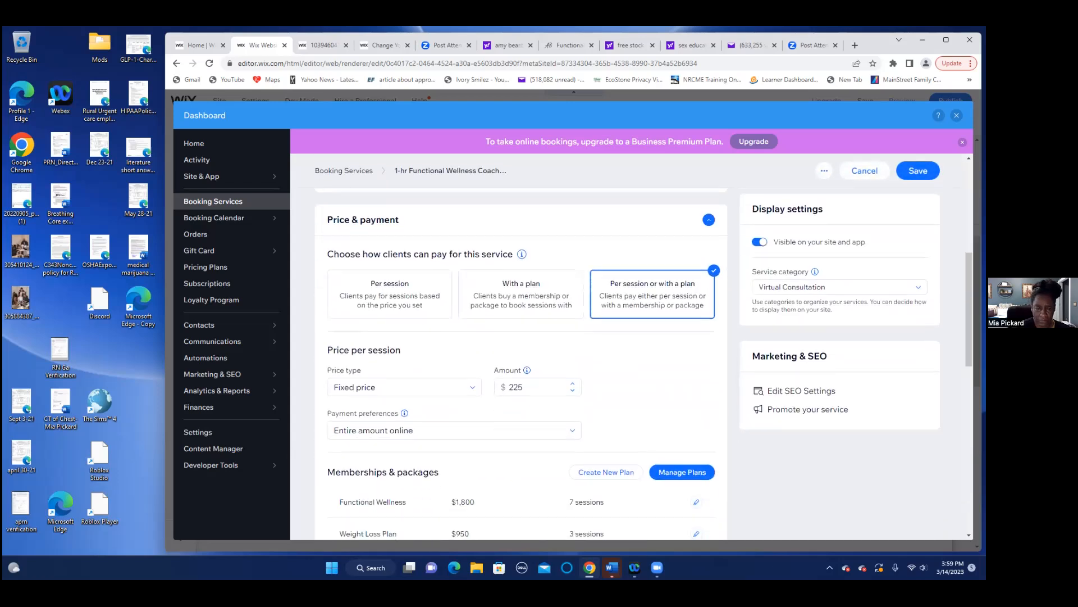
scroll(644, 351, down, 1)
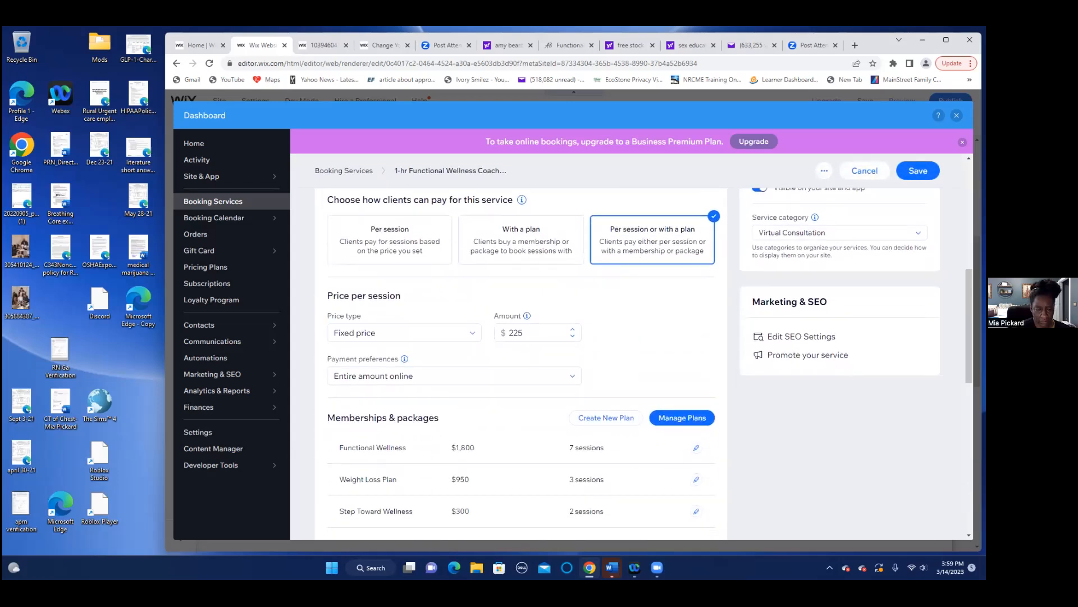
scroll(644, 351, down, 1)
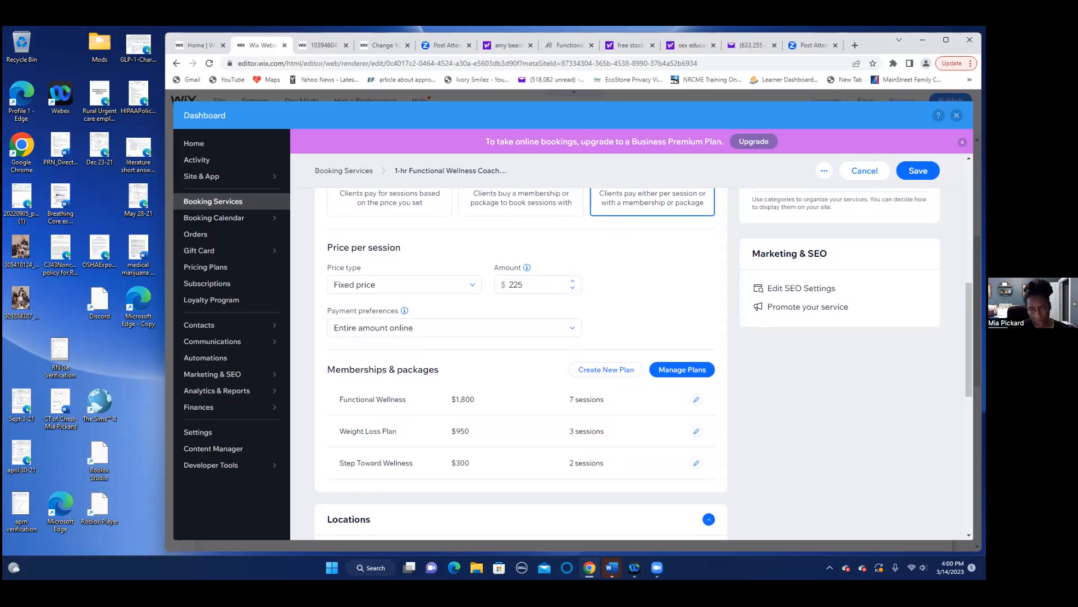
scroll(521, 364, down, 6)
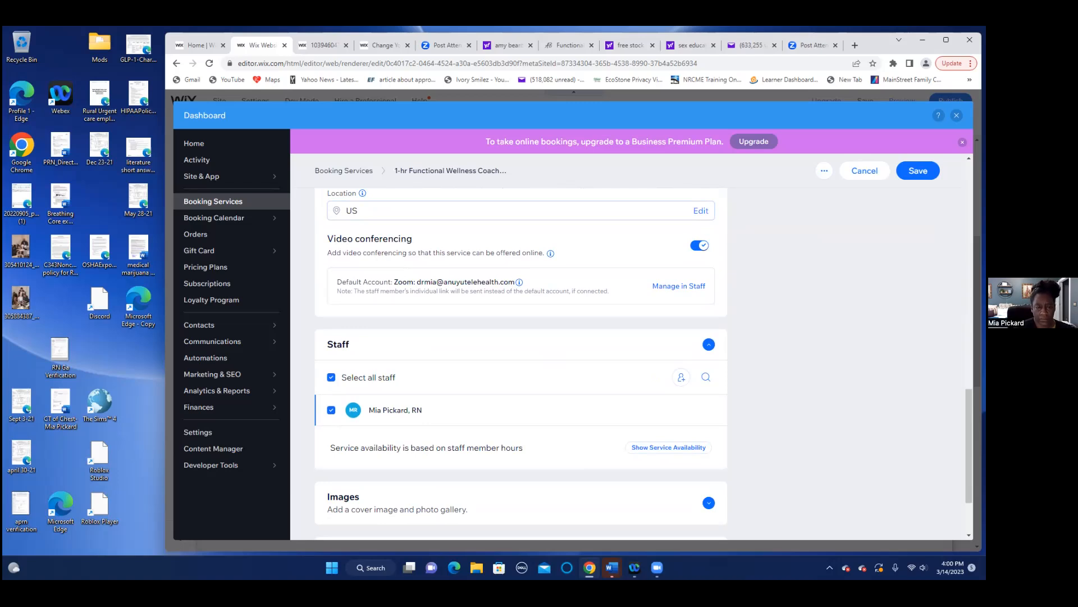
scroll(521, 363, up, 1)
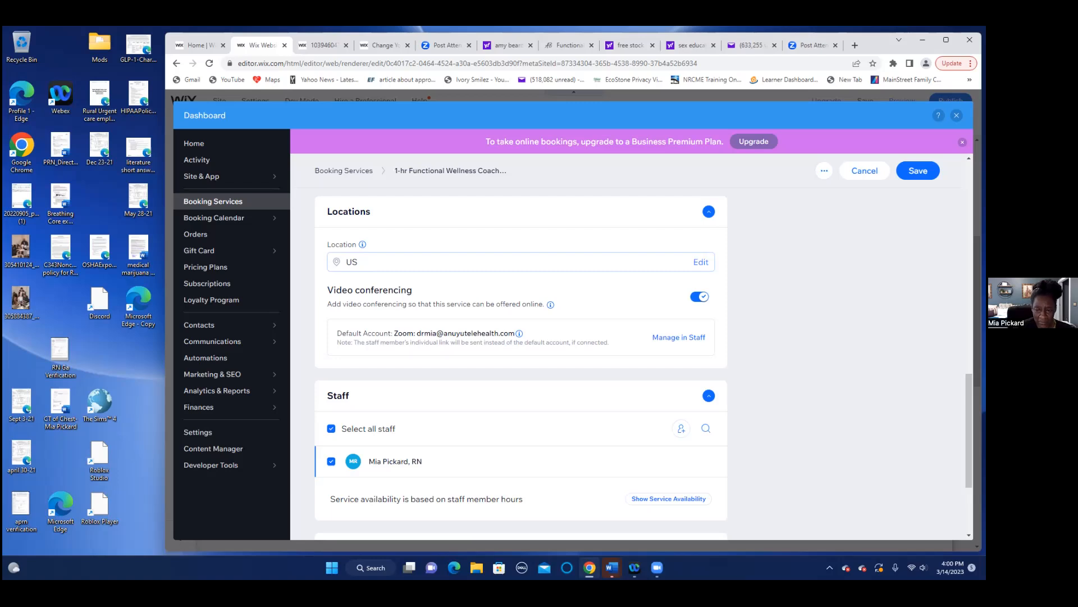
scroll(747, 449, down, 3)
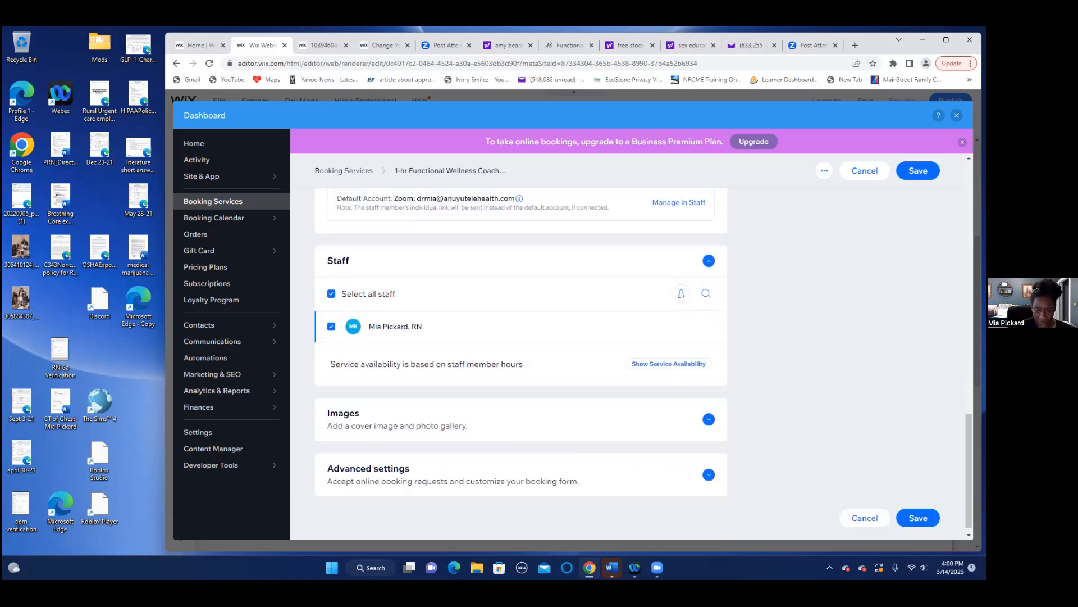
click(651, 354)
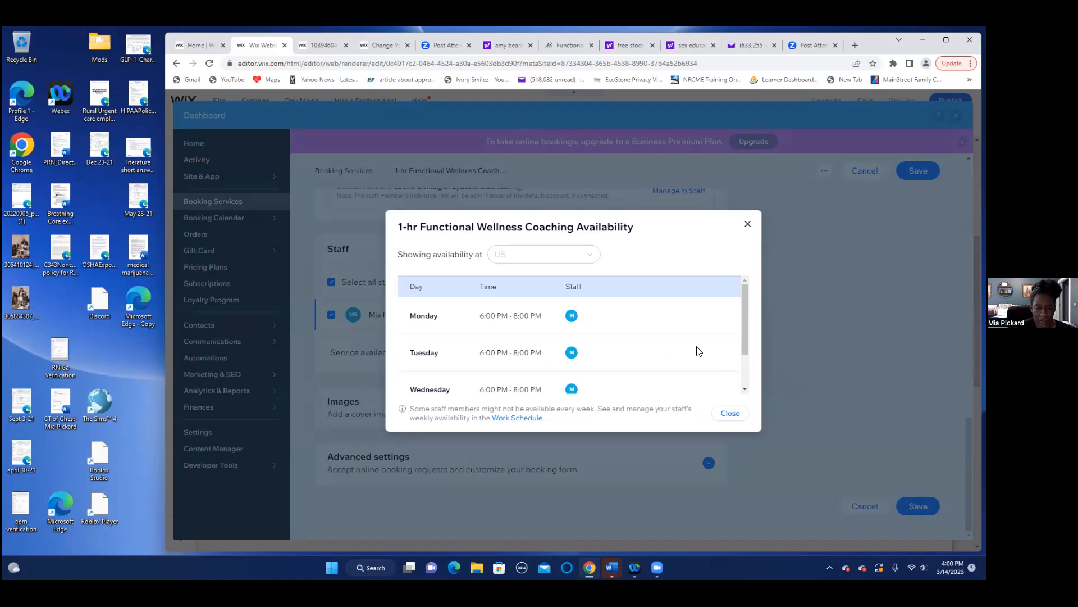
- Check the 6:00–8:00 PM availability slots and go to the staff Work Schedule
mouse_move(743, 329)
mouse_down()
mouse_move(739, 370)
mouse_move(748, 329)
mouse_up()
click(519, 419)
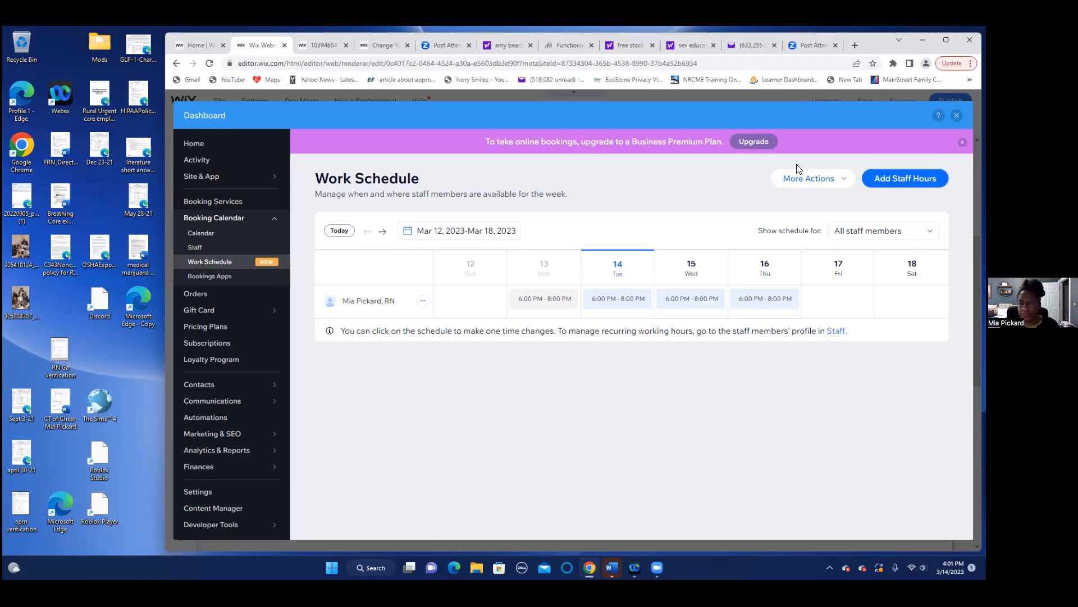
- Choose Edit default hours from the Work Schedule's More Actions menu
click(840, 177)
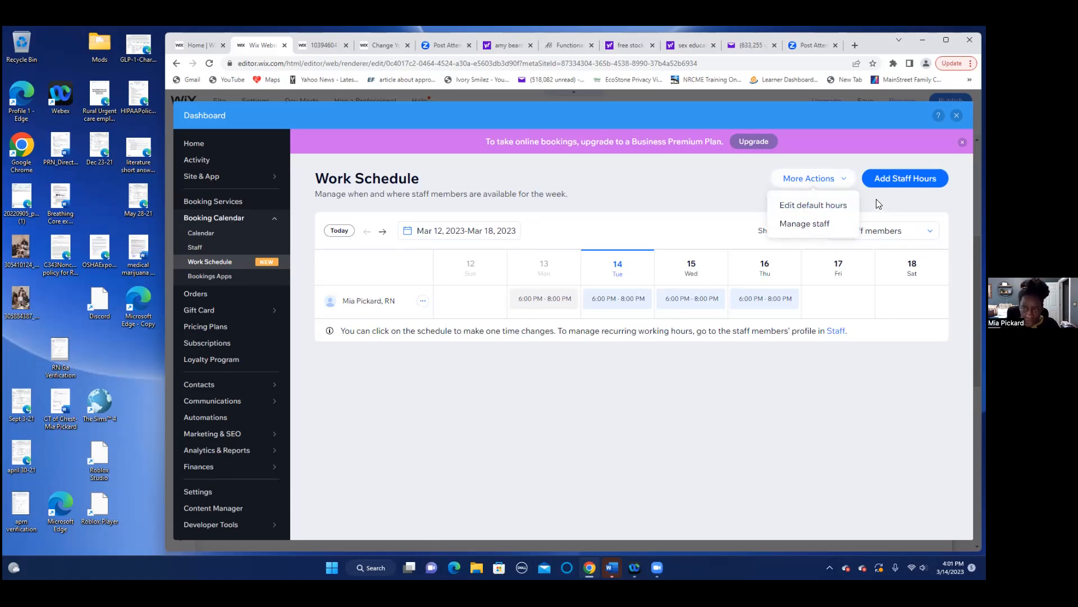
click(848, 208)
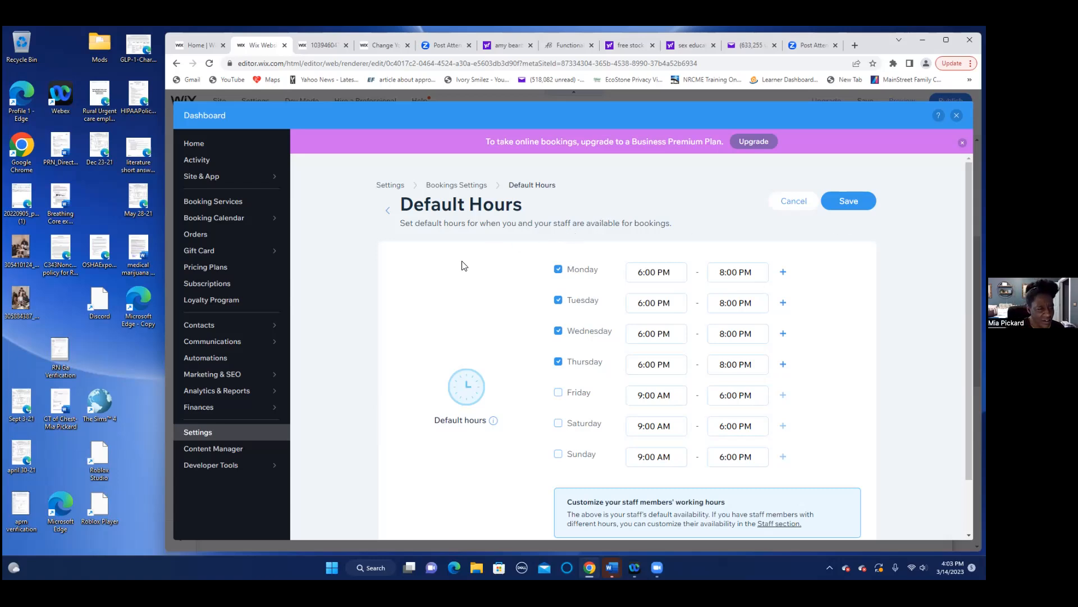
- Open the live anuyutelehealth.com site in its own tab, showing the Personalized Care hero banner
click(793, 201)
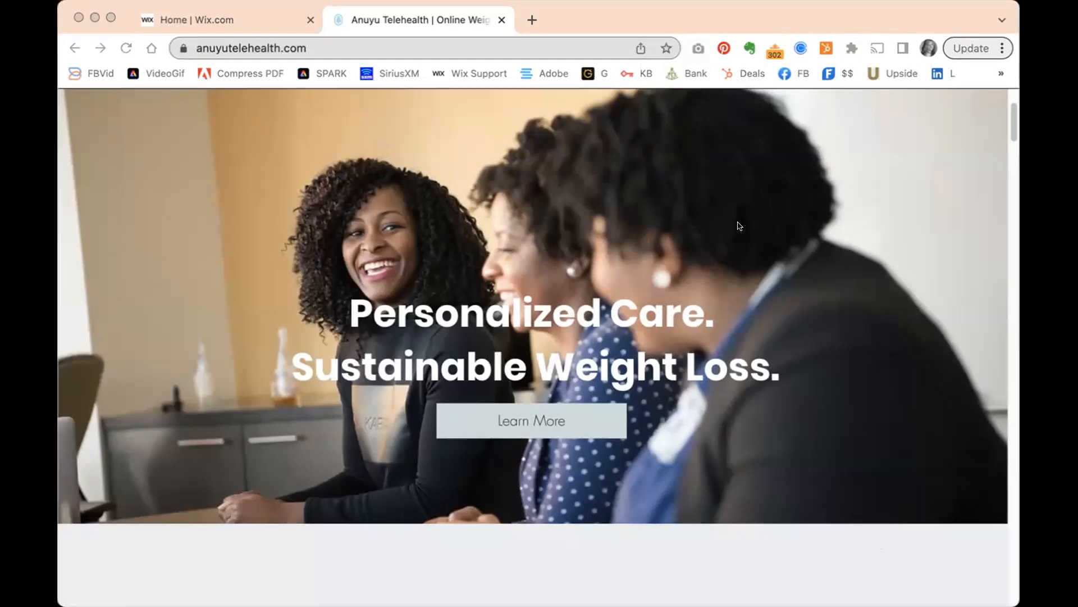
- Go to gmail.com in a new tab and dismiss the HubSpot banner and notifications prompt
click(533, 17)
click(533, 17)
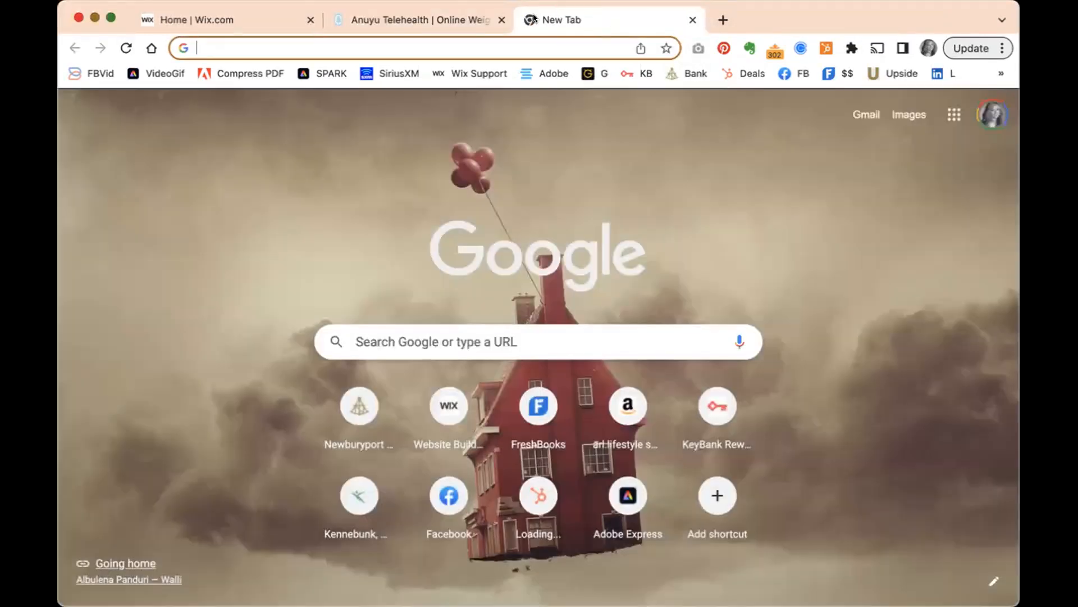
text(gmaiL)
key(BackSpace)
key(BackSpace)
key(BackSpace)
text(A)
key(BackSpace)
key(BackSpace)
text(ail.com)
key(Return)
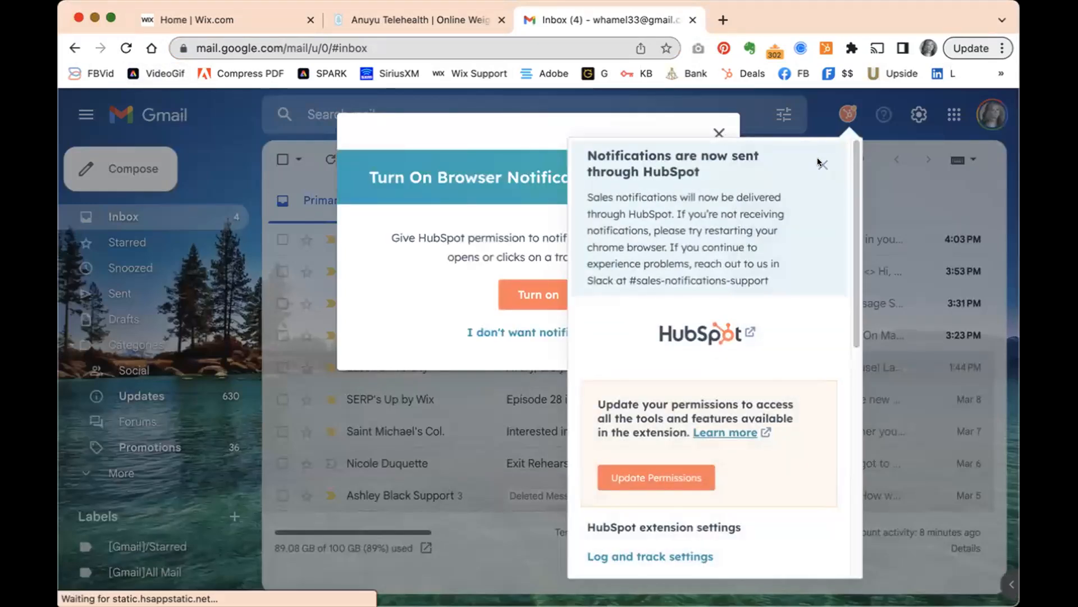
click(822, 163)
click(717, 132)
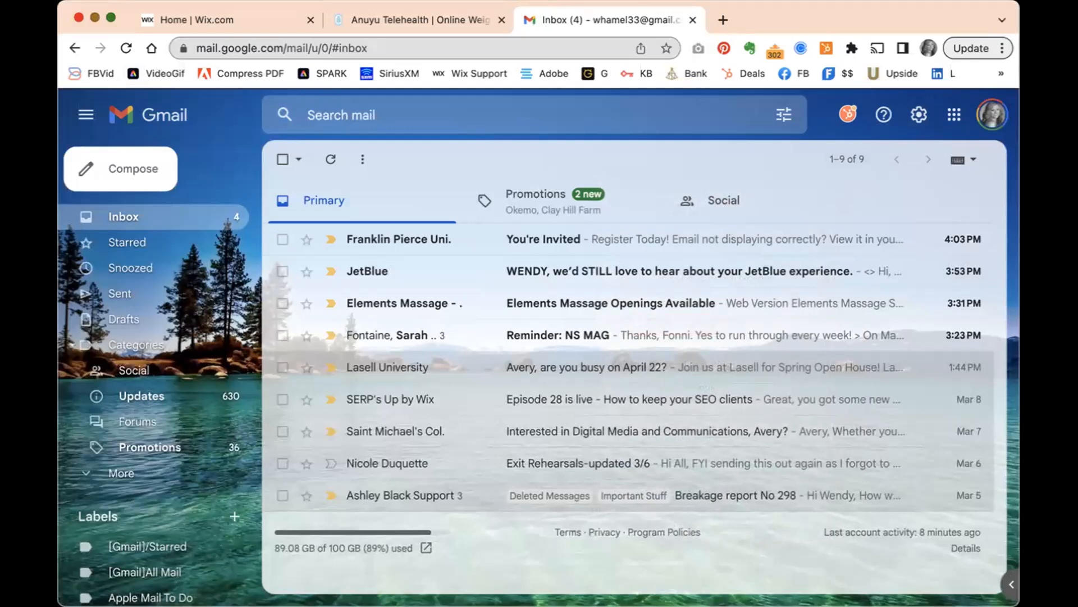
- Switch Gmail to the Anuyu Telehealth business account and close the personal inbox tab
click(992, 114)
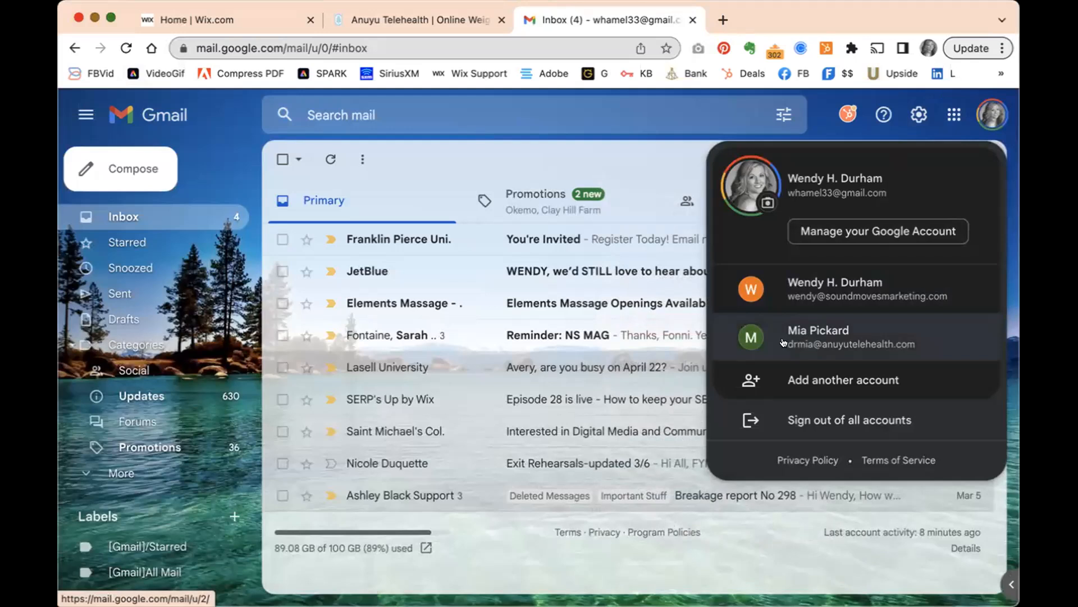
click(821, 336)
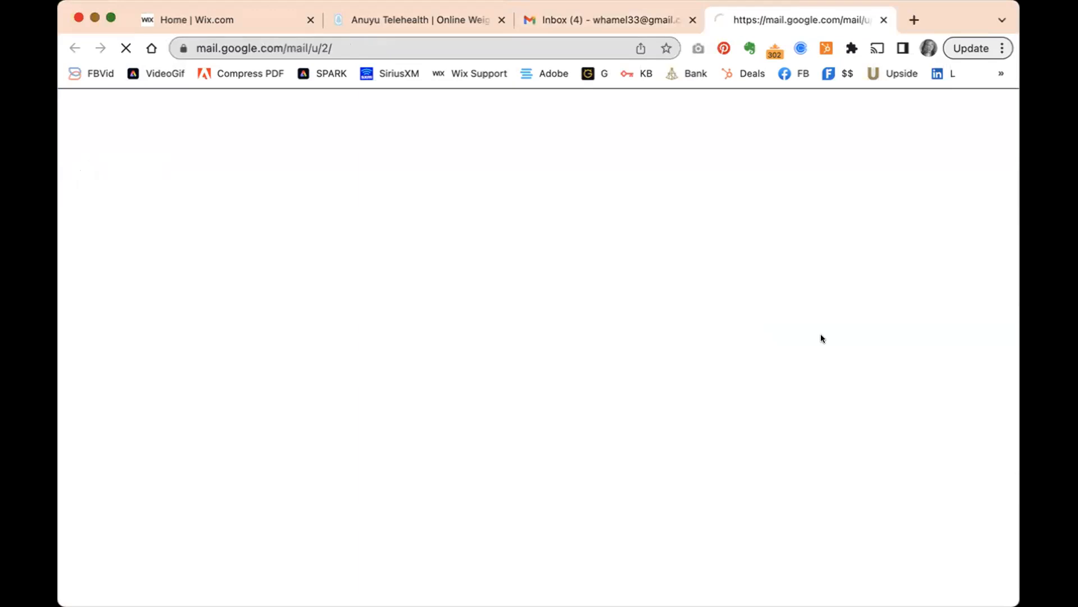
click(693, 19)
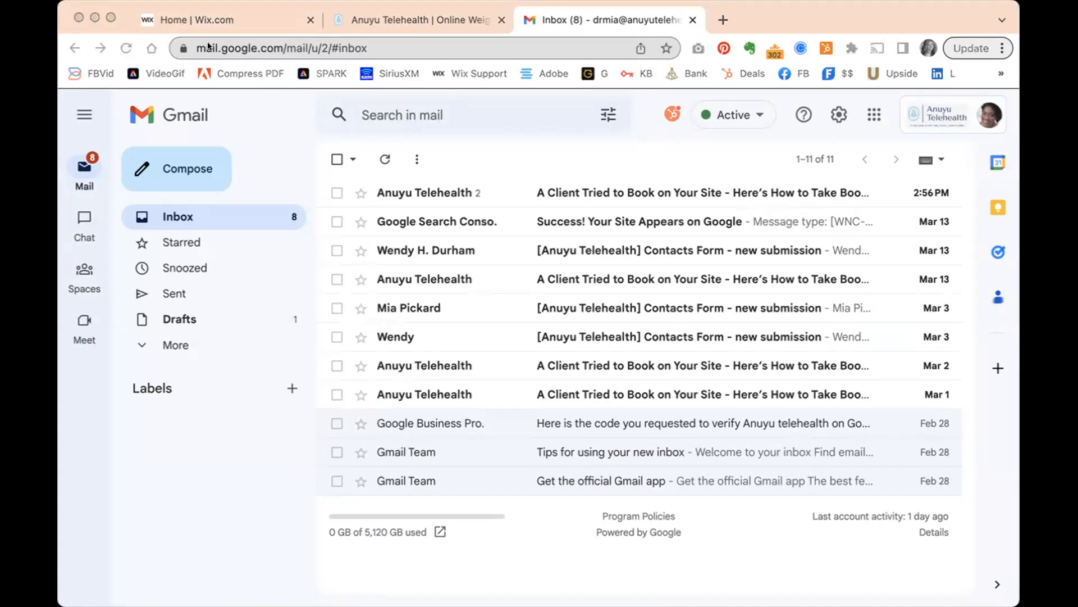
- Leave Gmail to bring the Wix dashboard's Booking Settings page into view
click(222, 9)
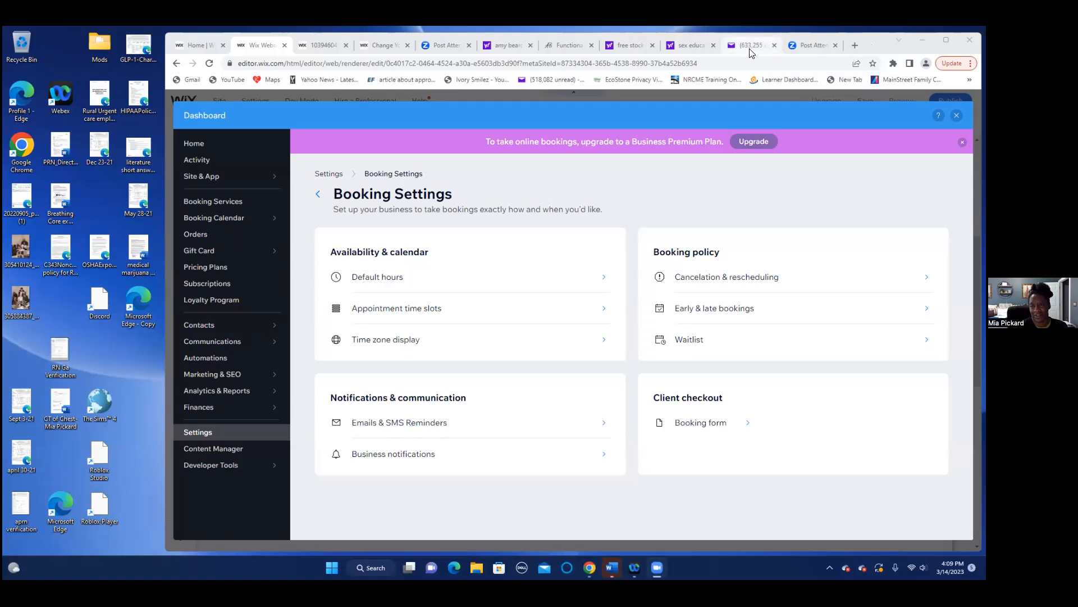
- In a new tab, search 'google' and pick the accounts.google.com Gmail sign-in suggestion
click(854, 46)
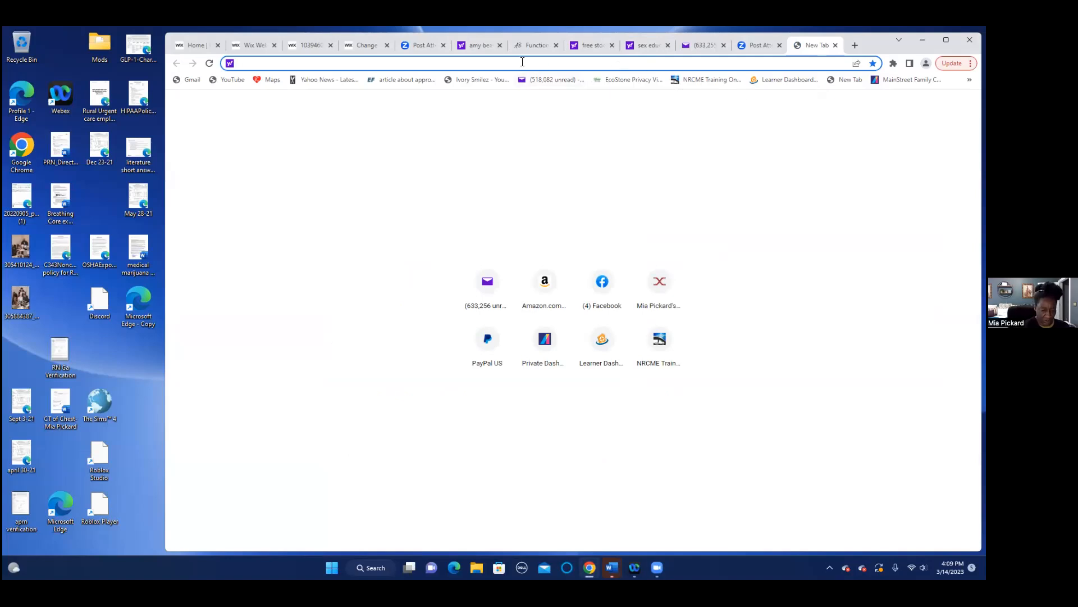
text(g)
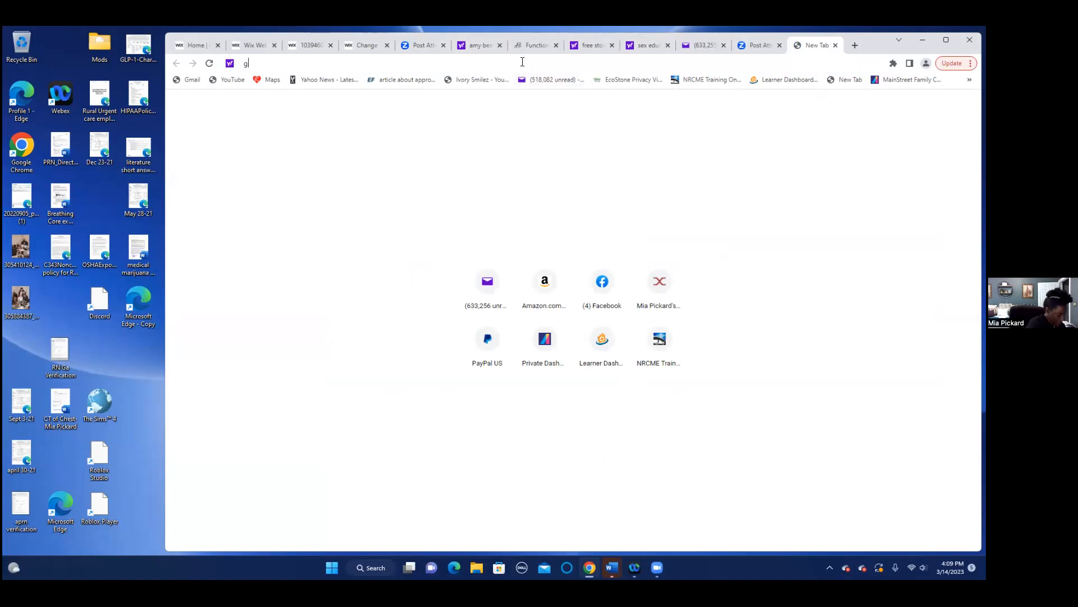
text(oogle)
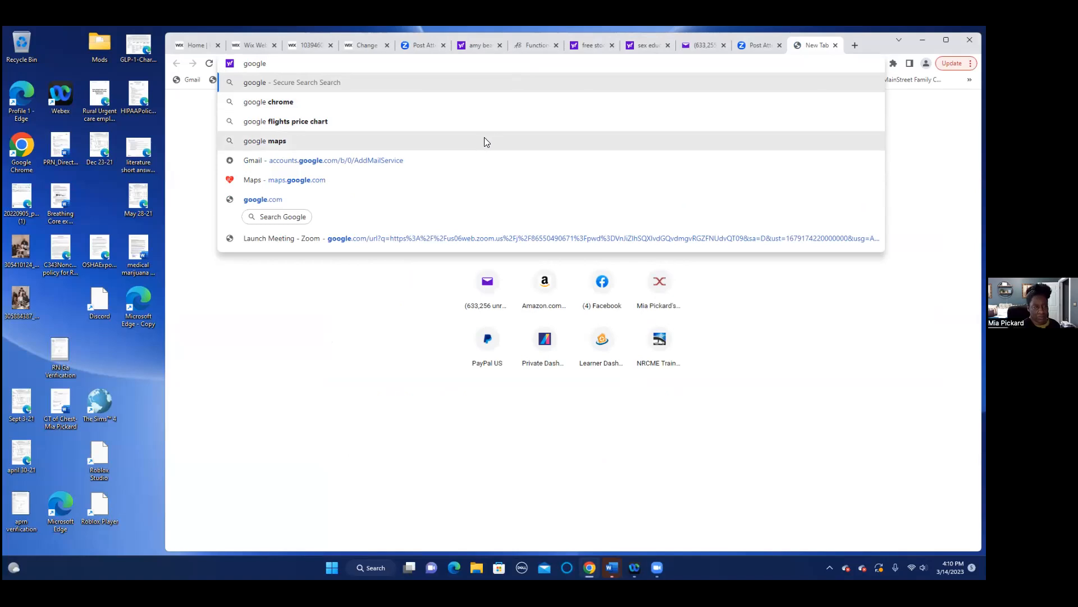
click(256, 161)
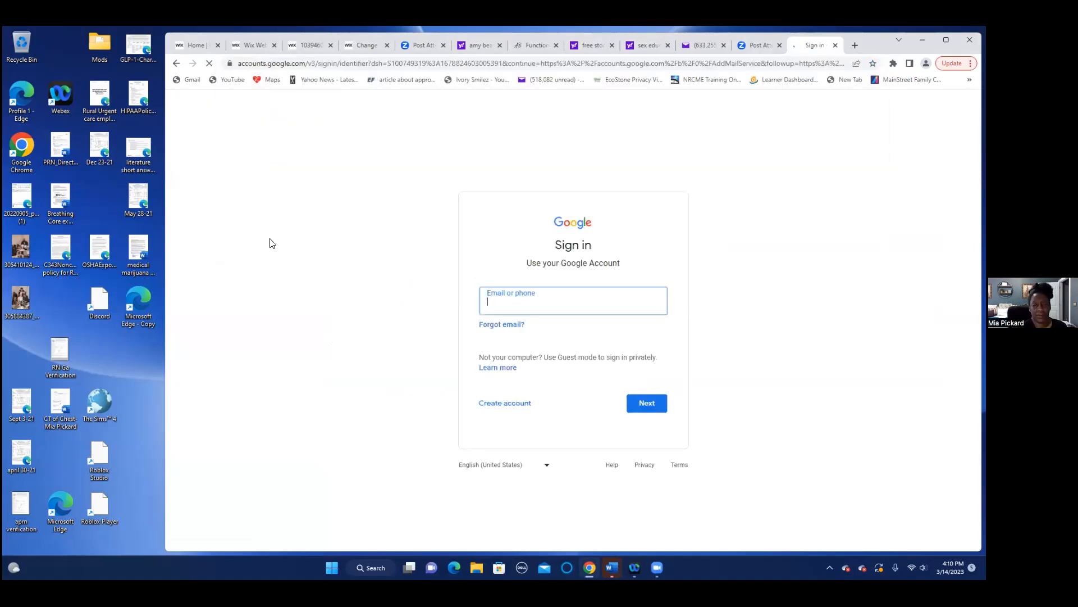
- Enter the business account's email address and continue to the password prompt
click(583, 293)
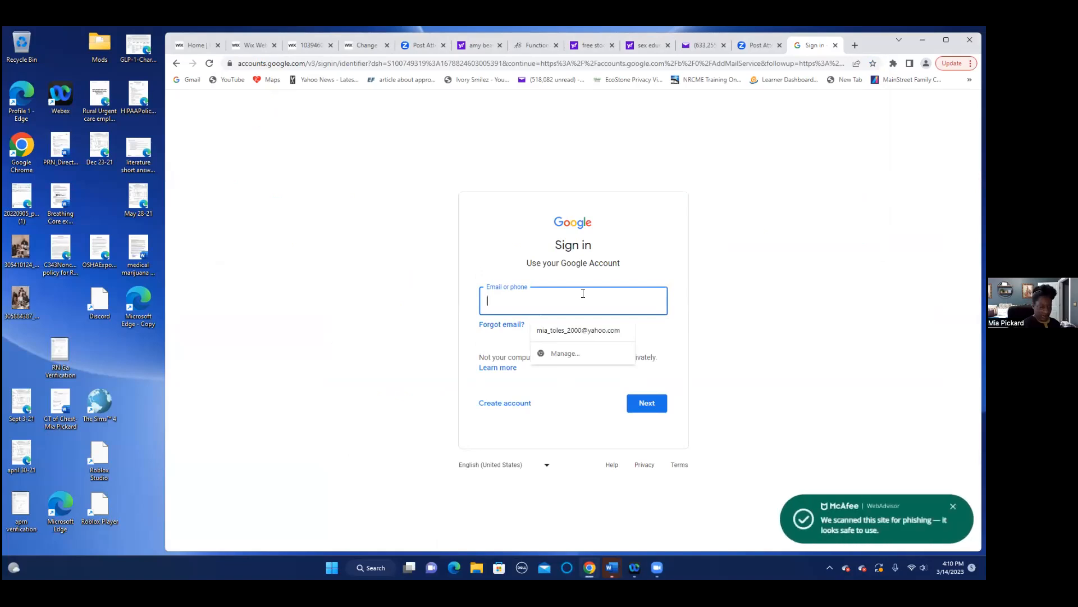
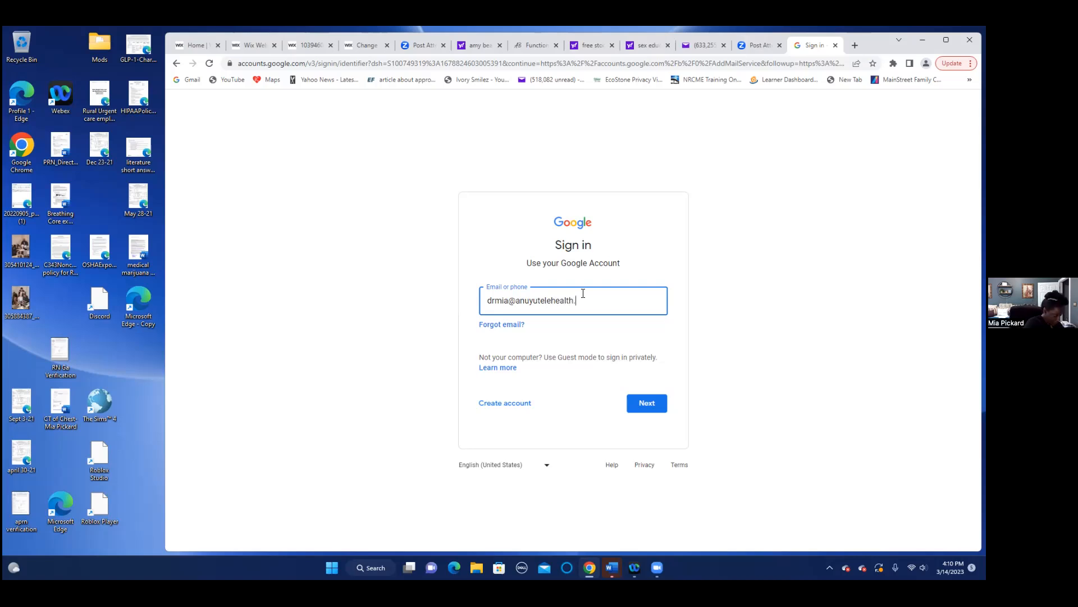
key(Return)
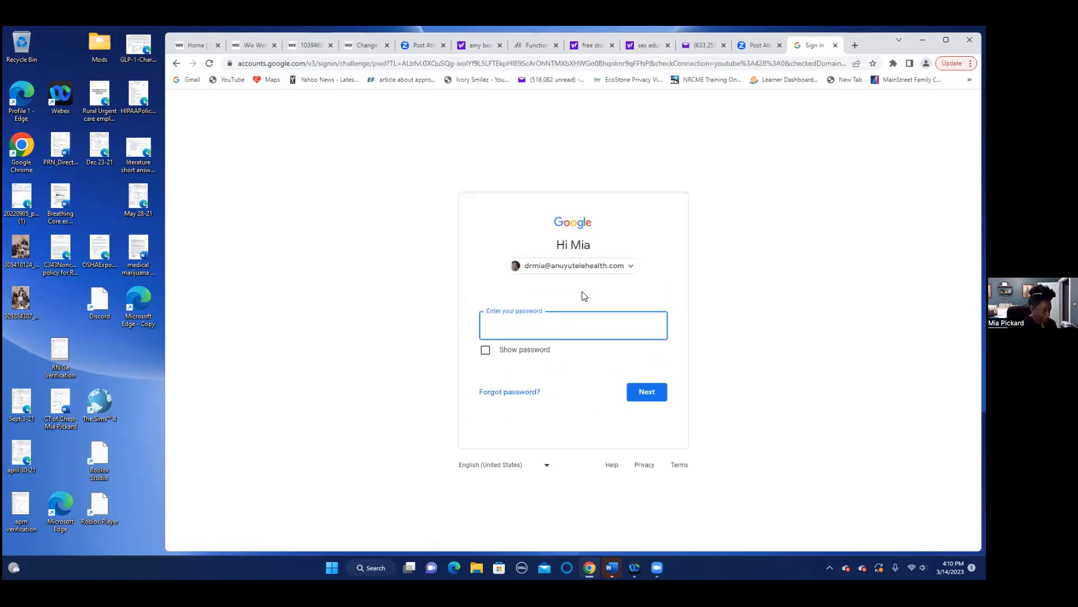
- Enter the business account password and sign in to its Gmail inbox
text(•••••)
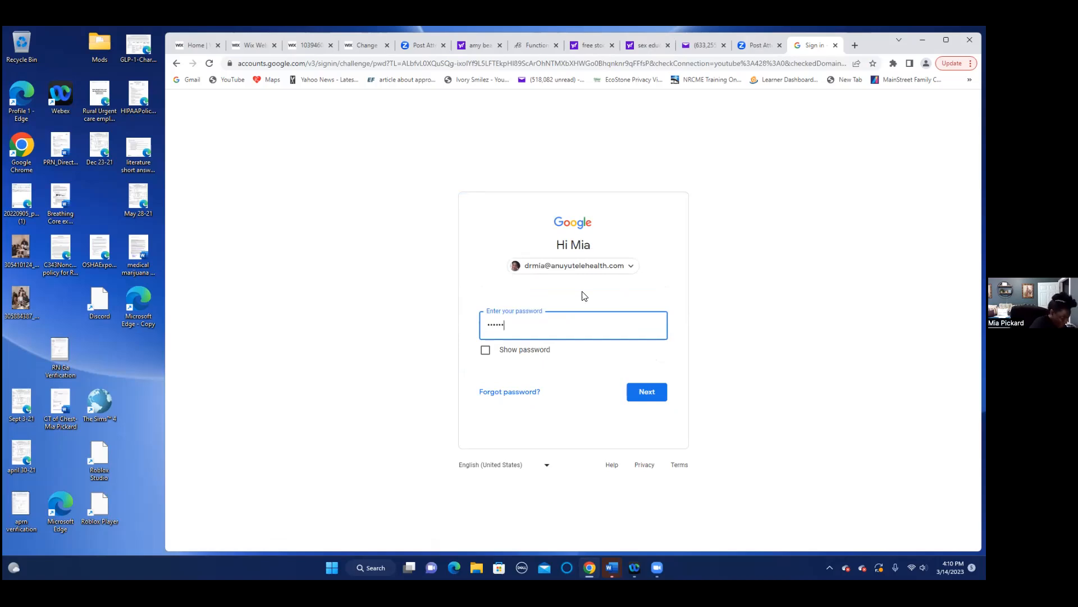
text(••••)
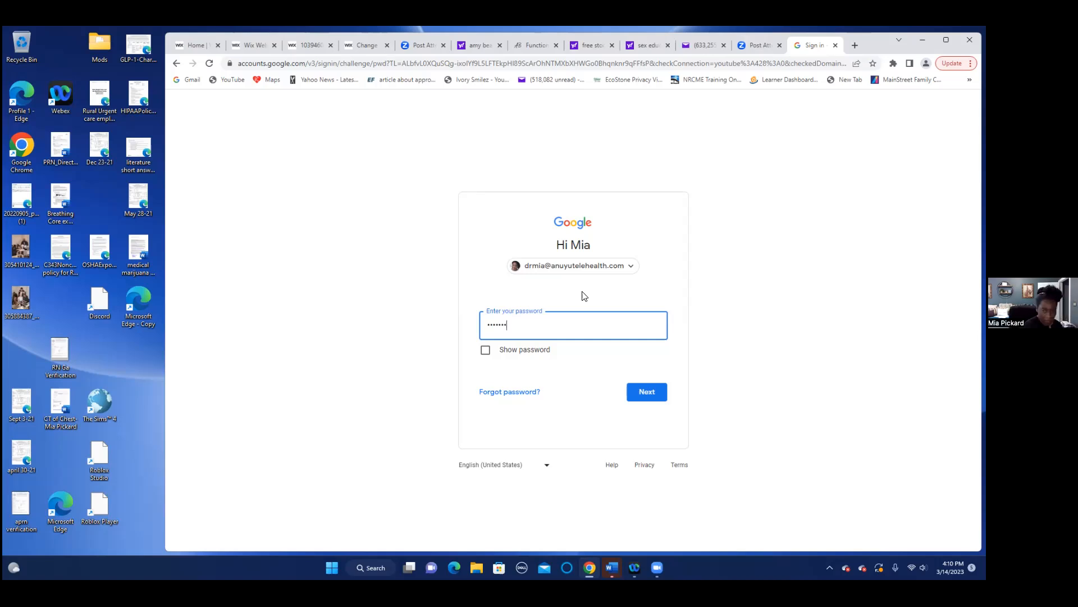
key(BackSpace)
key(BackSpace)
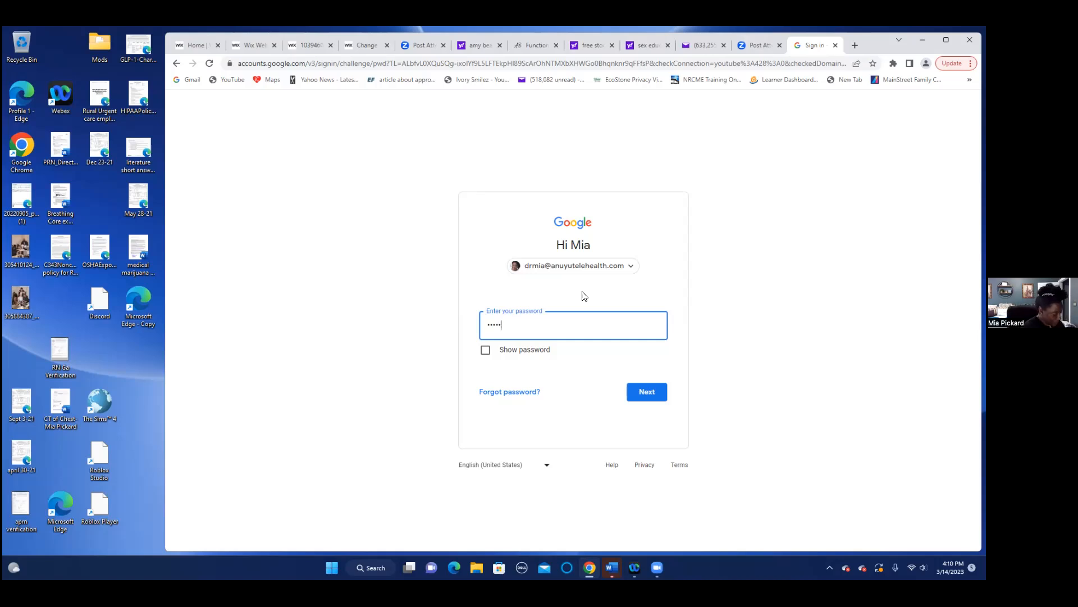
text(•••••)
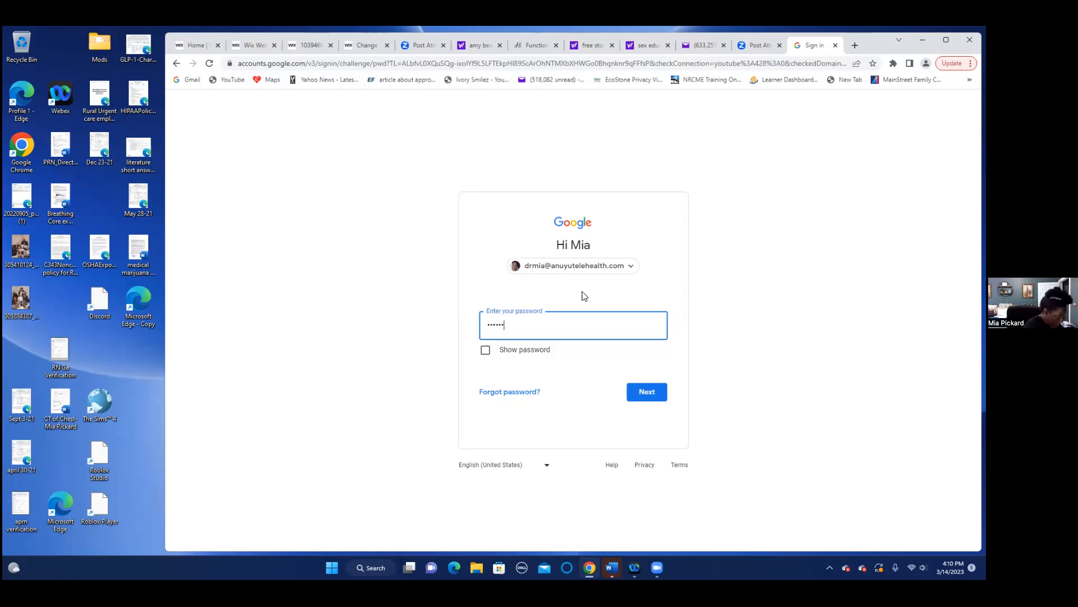
text(•••••••••)
key(Return)
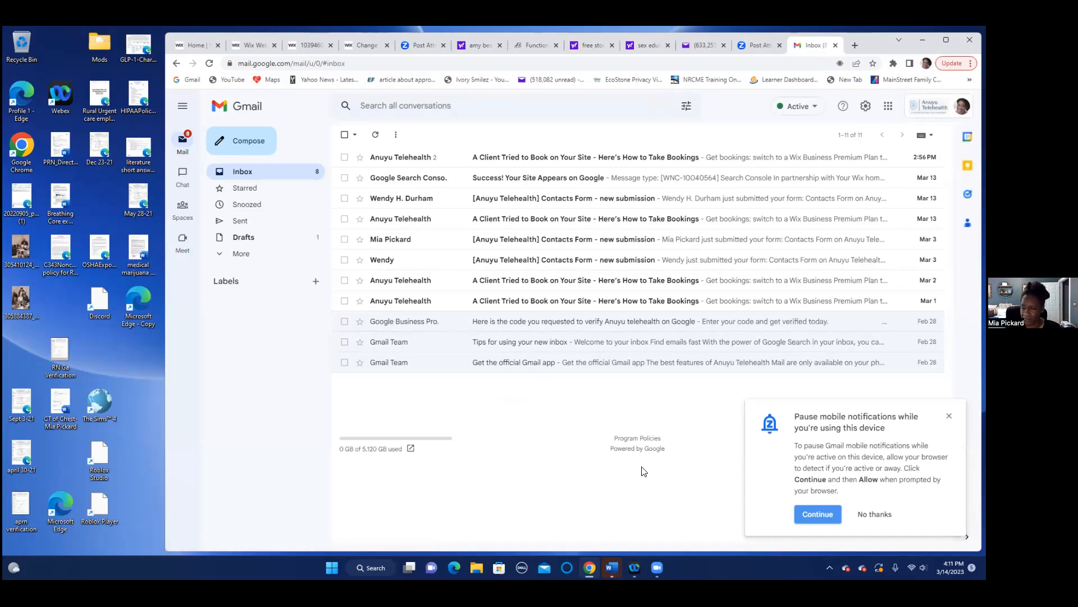
- Decline pausing mobile notifications and bring the Chrome window with the business inbox forward
click(874, 515)
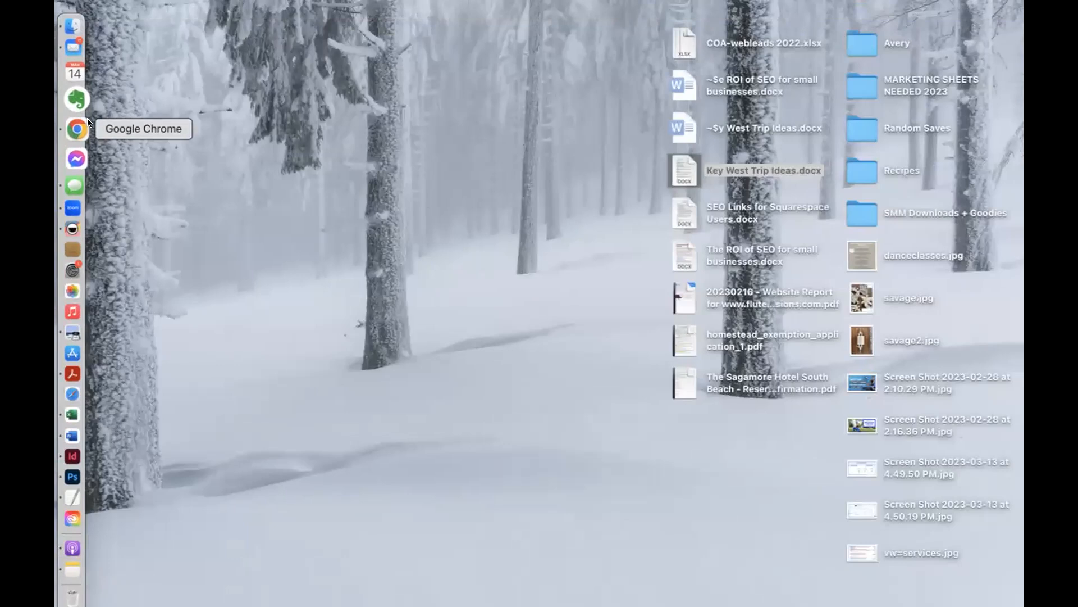
click(84, 123)
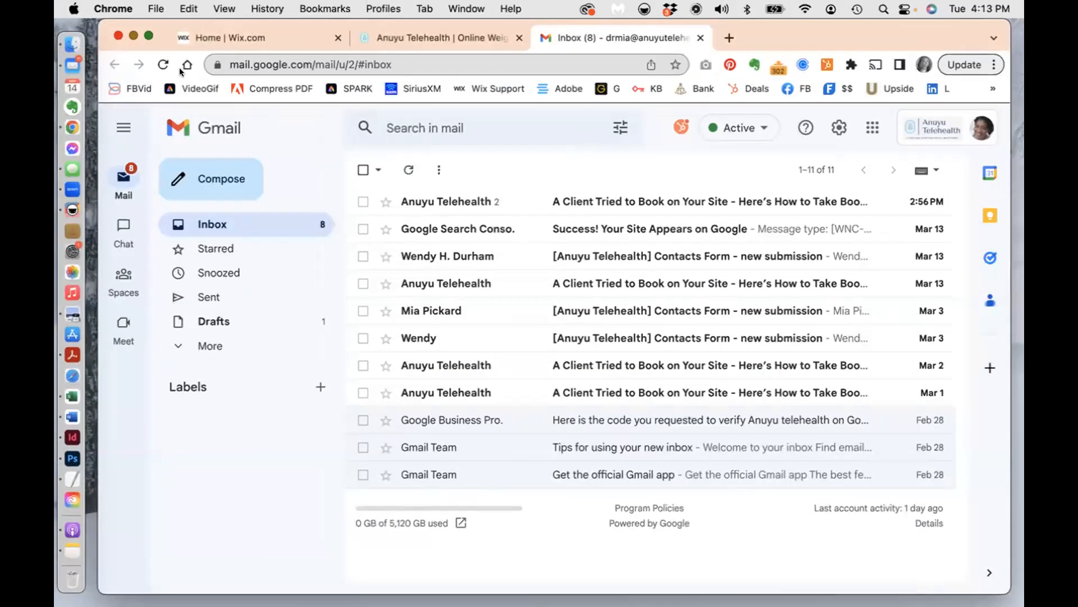
- Switch to the Wix dashboard and open Pricing Plans under Booking Services
click(254, 38)
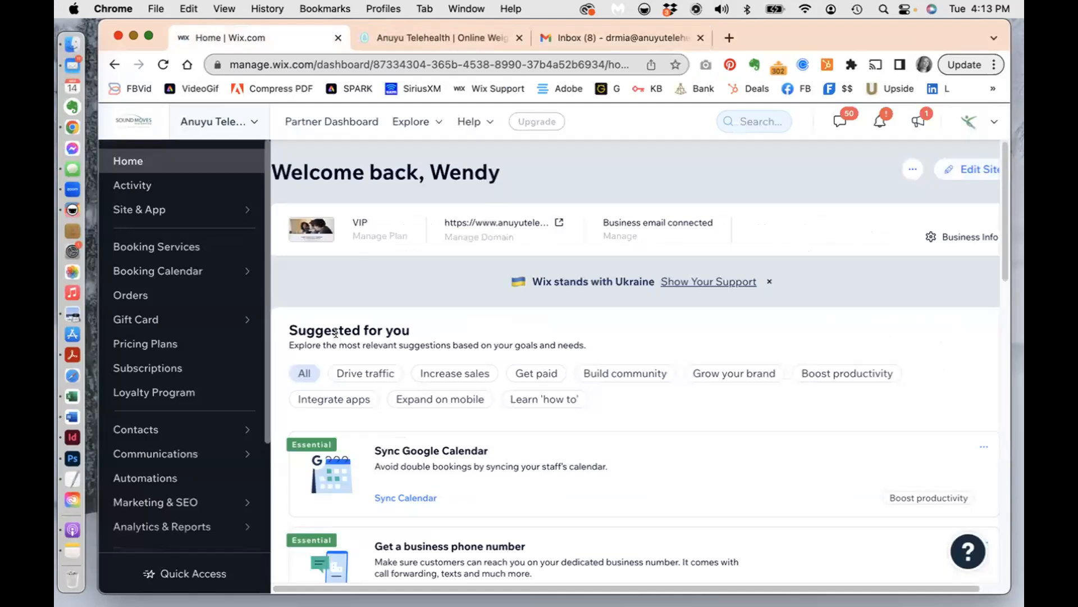
mouse_move(162, 319)
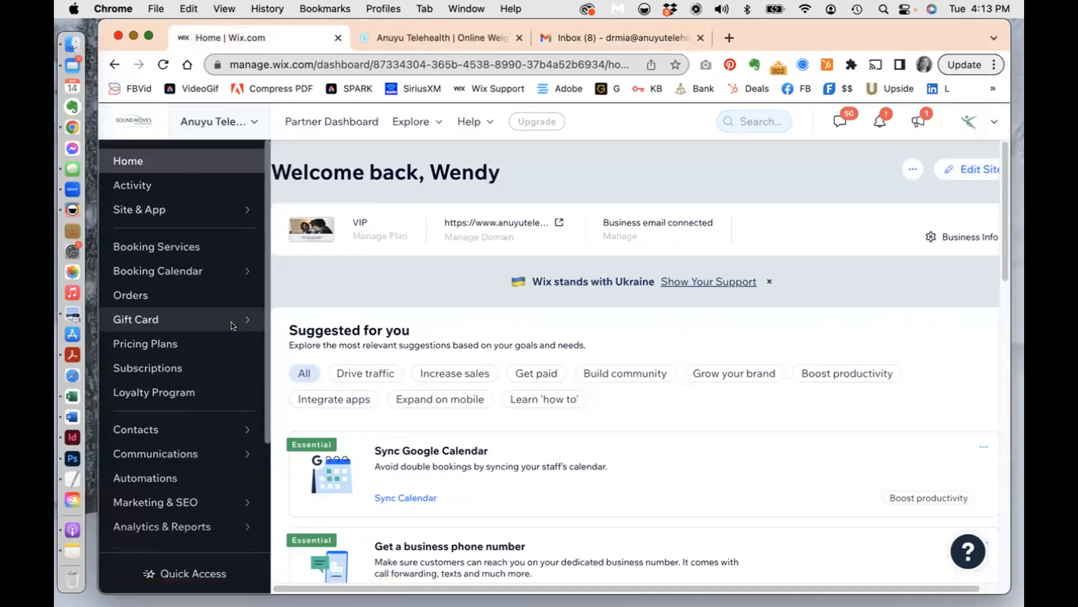
click(177, 244)
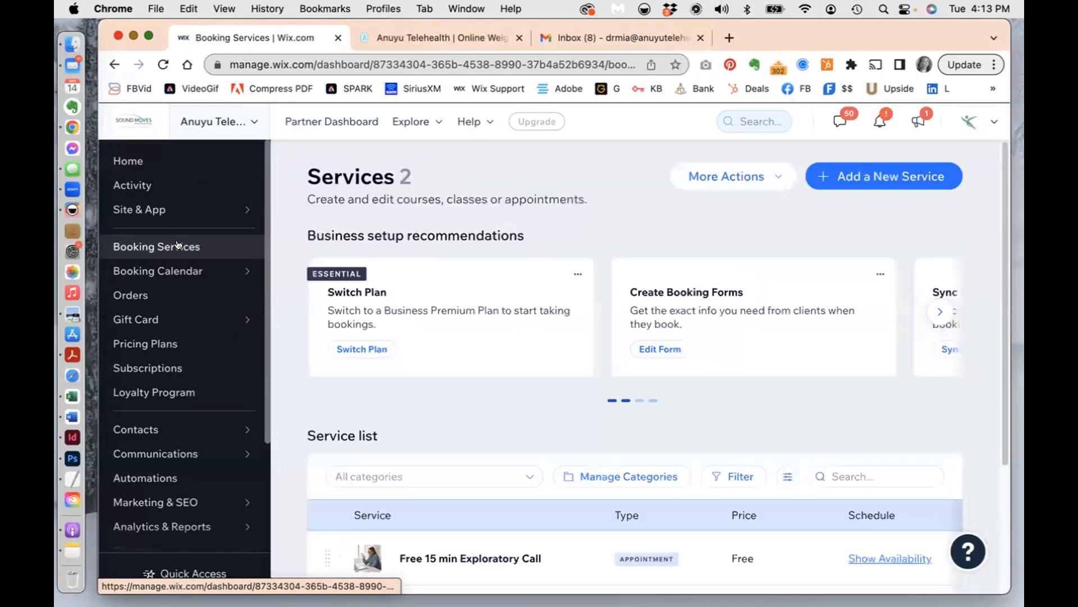
click(161, 342)
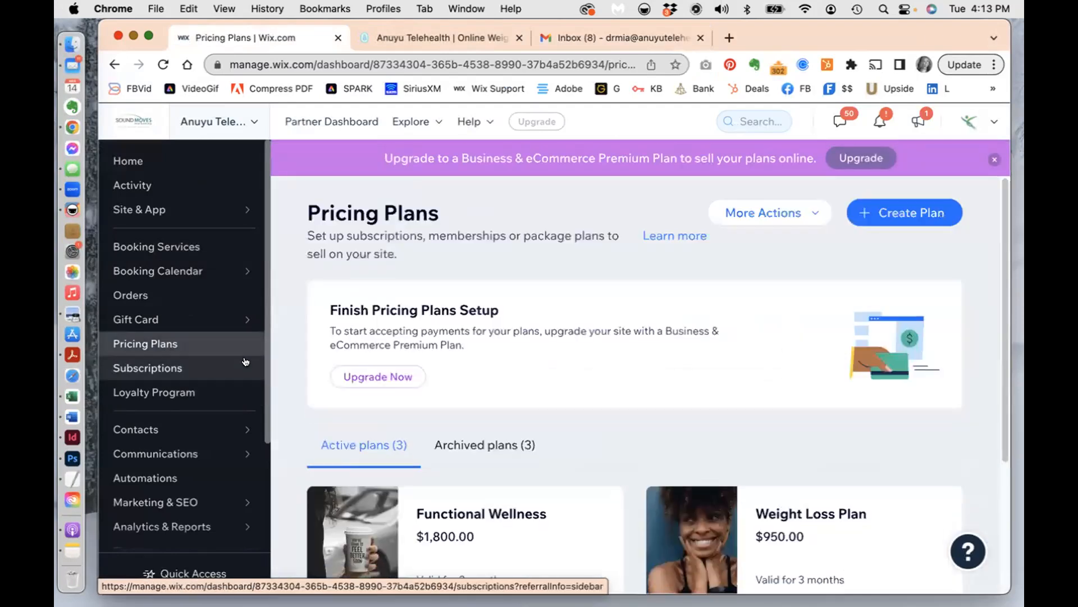
- Scroll the dashboard sidebar and open the site's Settings page
scroll(215, 480, down, 3)
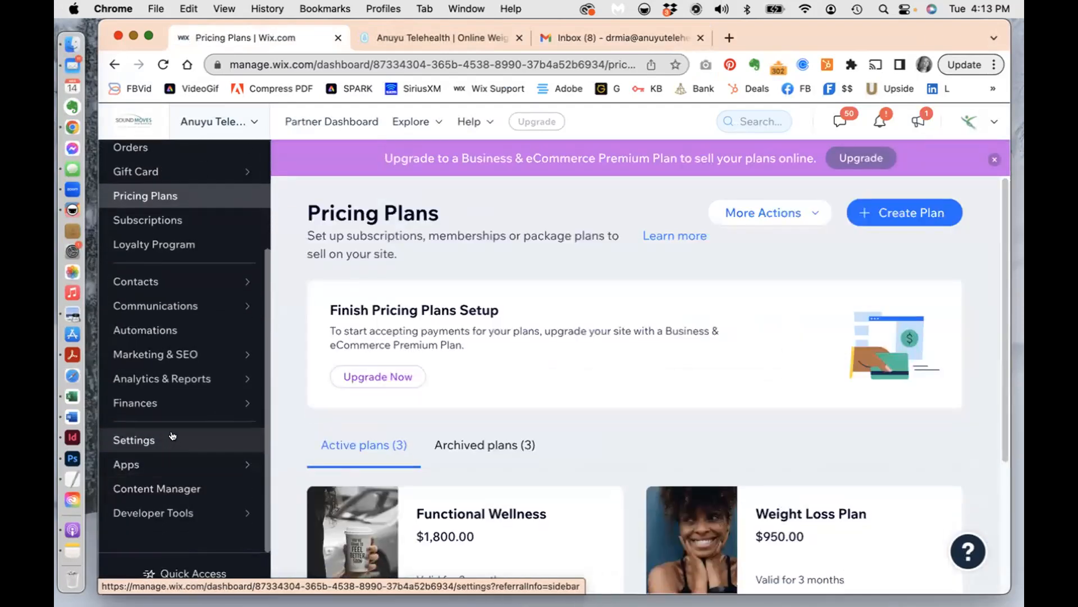
mouse_move(176, 396)
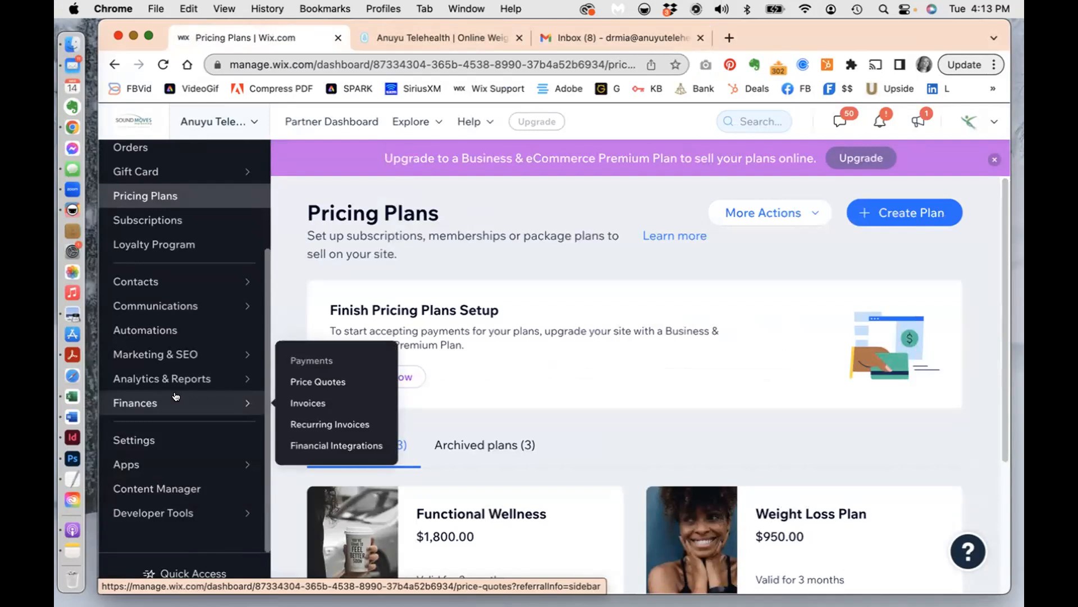
click(177, 437)
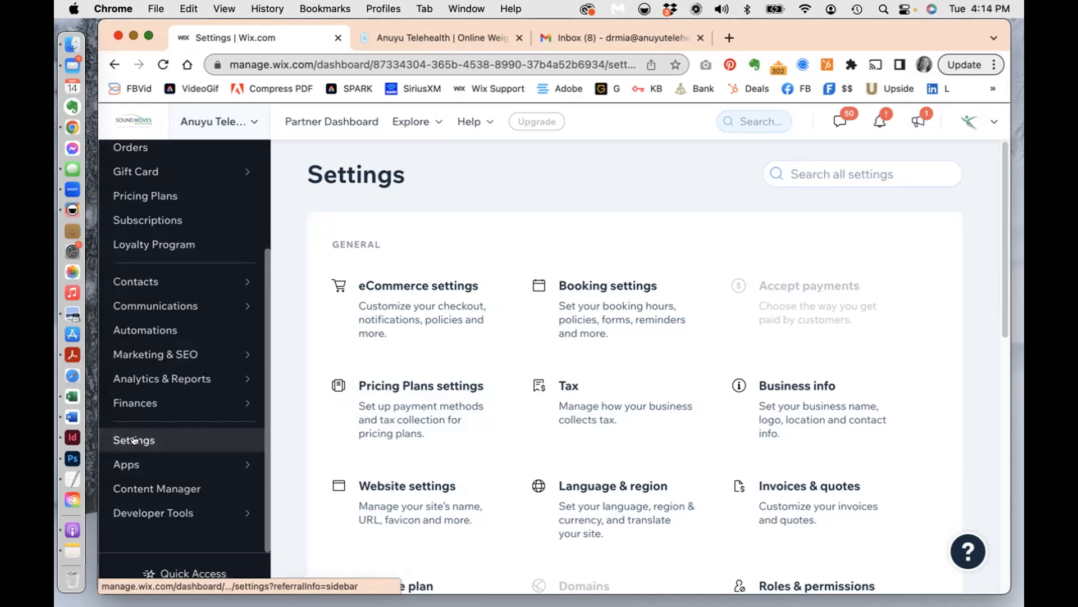
- Open Pricing Plans settings and confirm the Payment Methods line reads PayPal
click(409, 416)
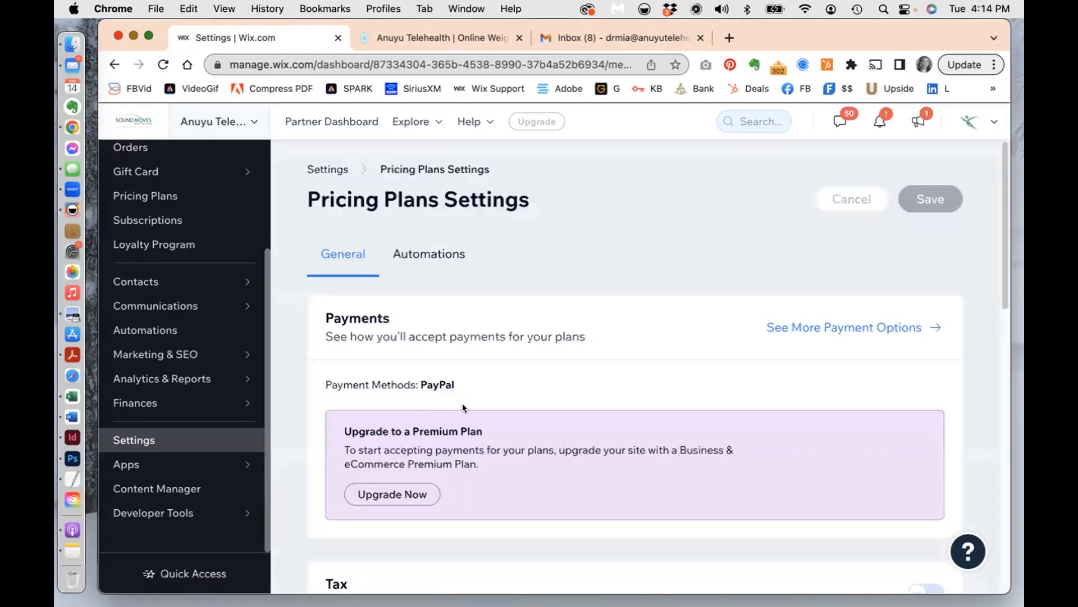
scroll(521, 417, down, 5)
scroll(521, 420, down, 9)
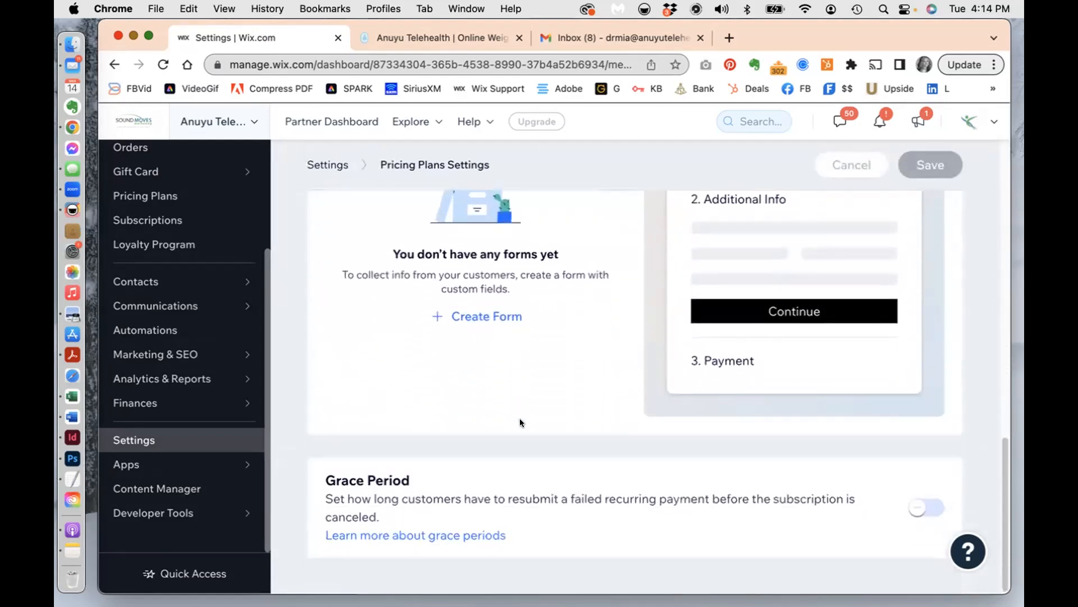
scroll(520, 422, up, 8)
scroll(520, 422, up, 5)
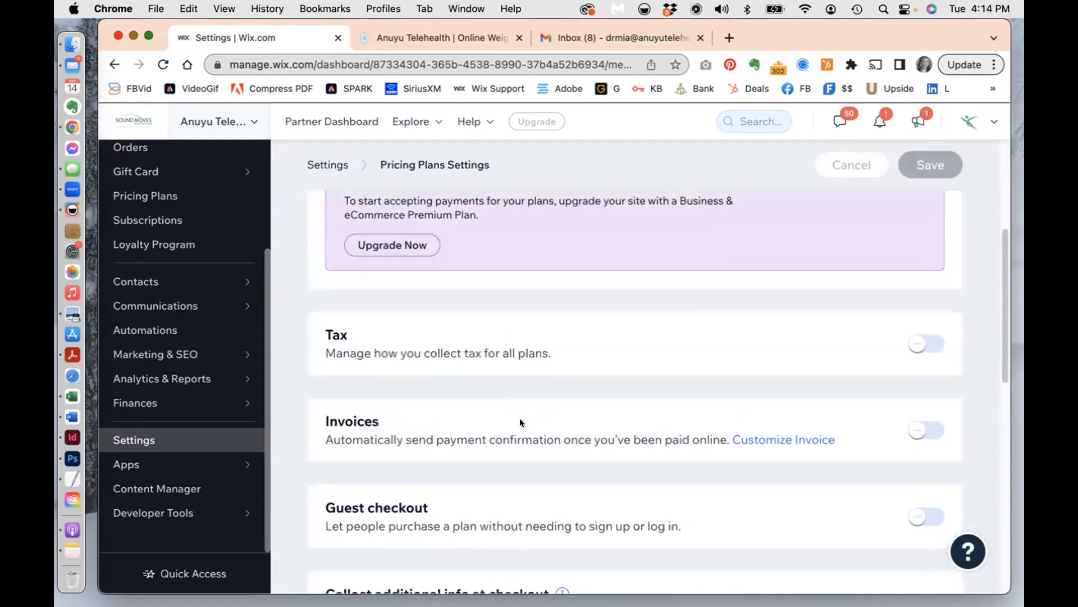
scroll(520, 422, up, 2)
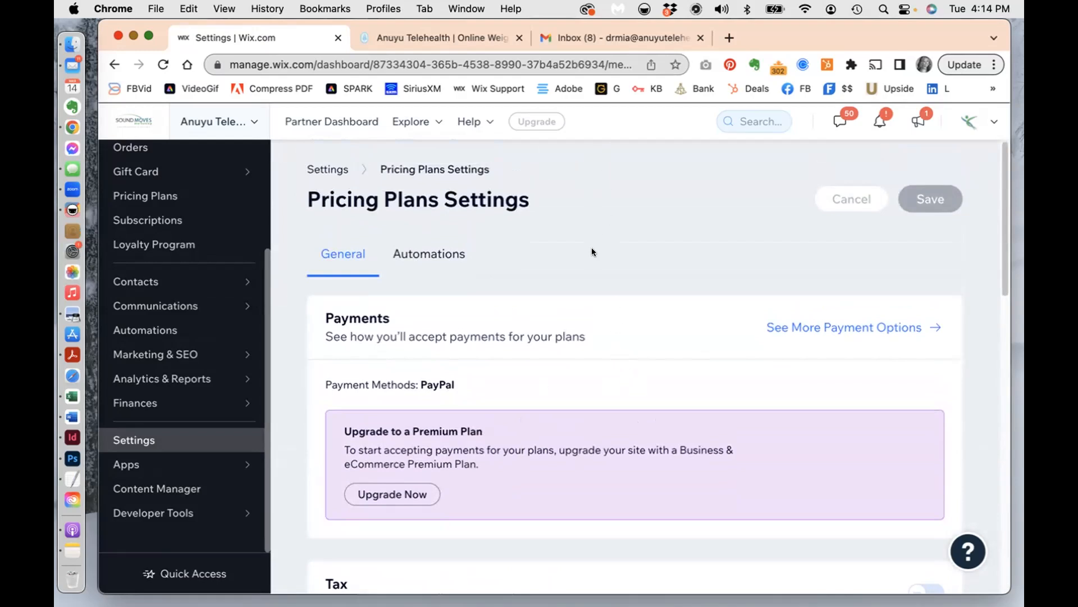
scroll(557, 384, down, 1)
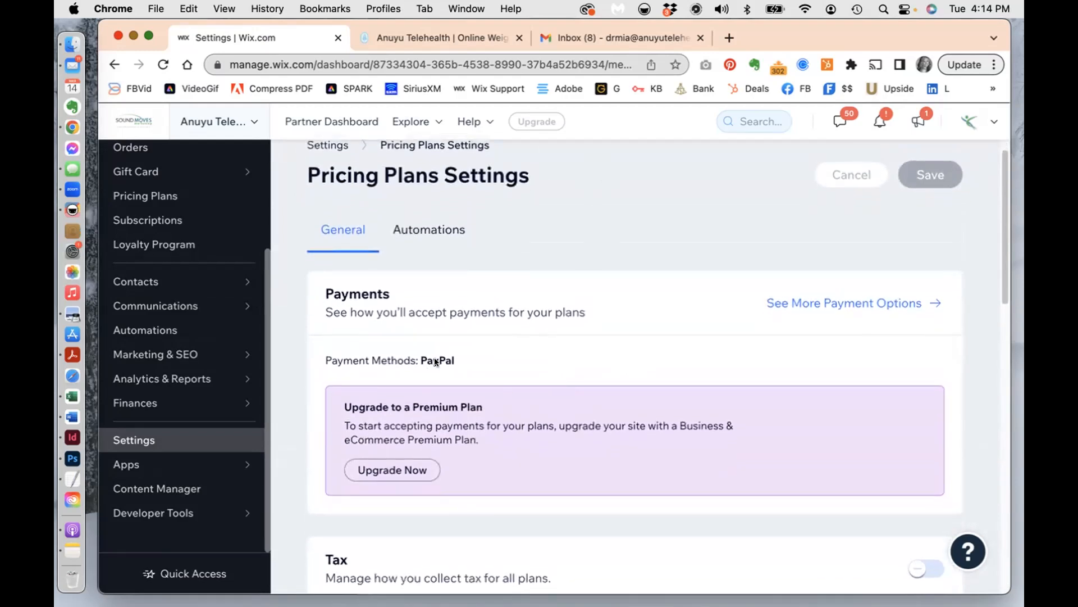
drag(479, 358, 313, 360)
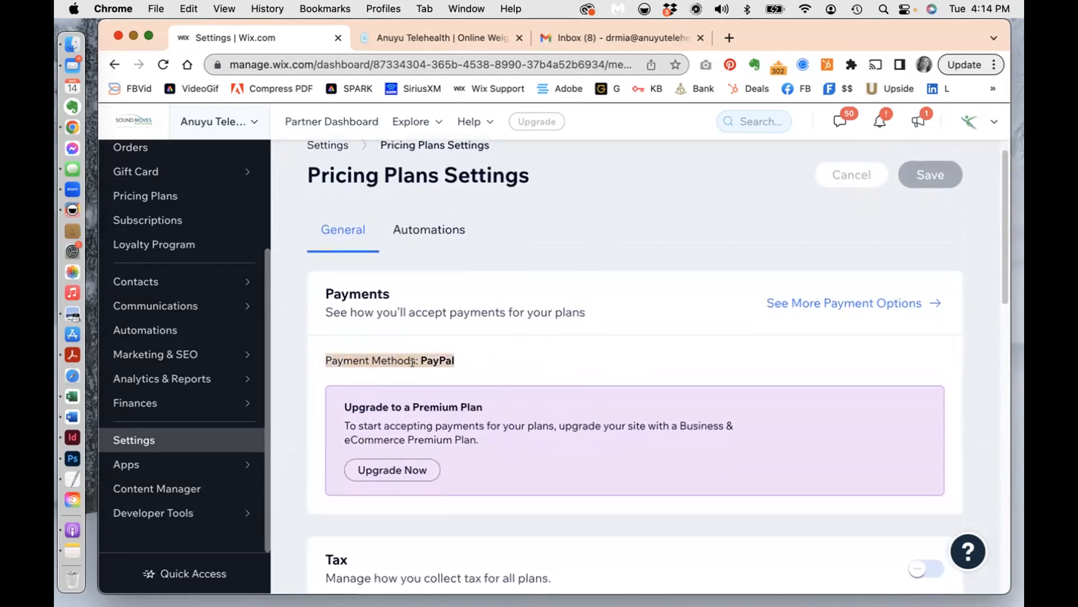
click(497, 360)
- Follow the link for more payment options for plans
scroll(497, 360, down, 7)
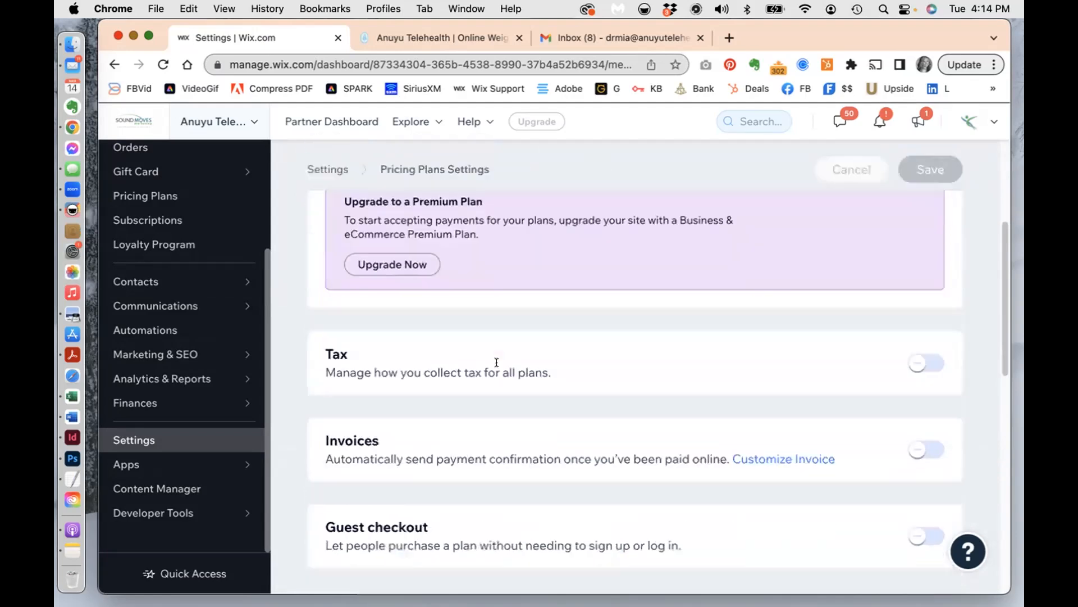
scroll(496, 360, up, 5)
scroll(496, 368, up, 3)
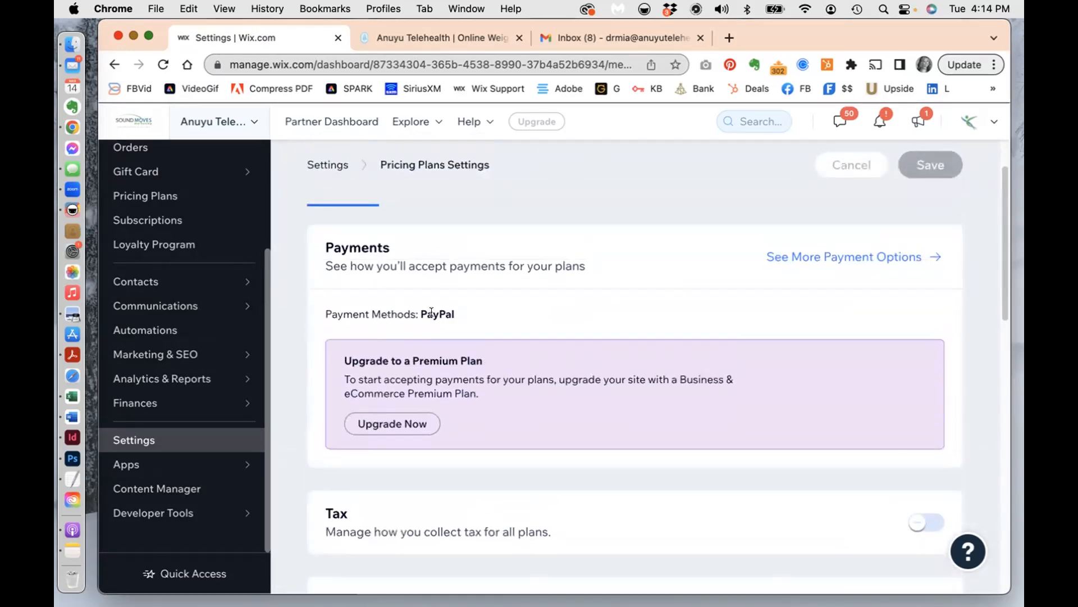
click(828, 255)
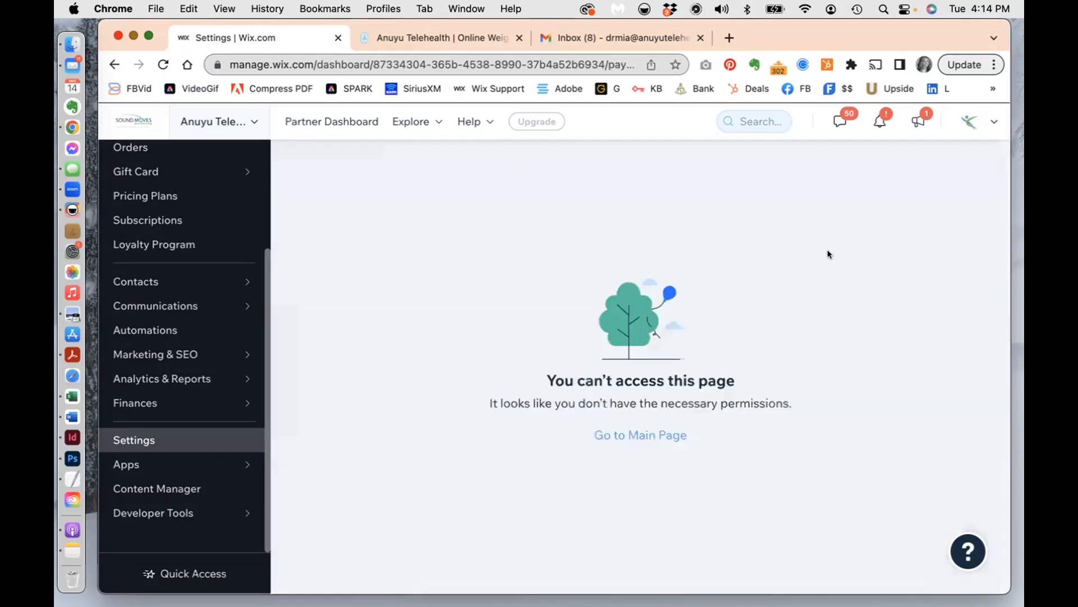
- Leave the access-denied payment options page for the dashboard home and open the Help Center's WixBot chat
click(648, 434)
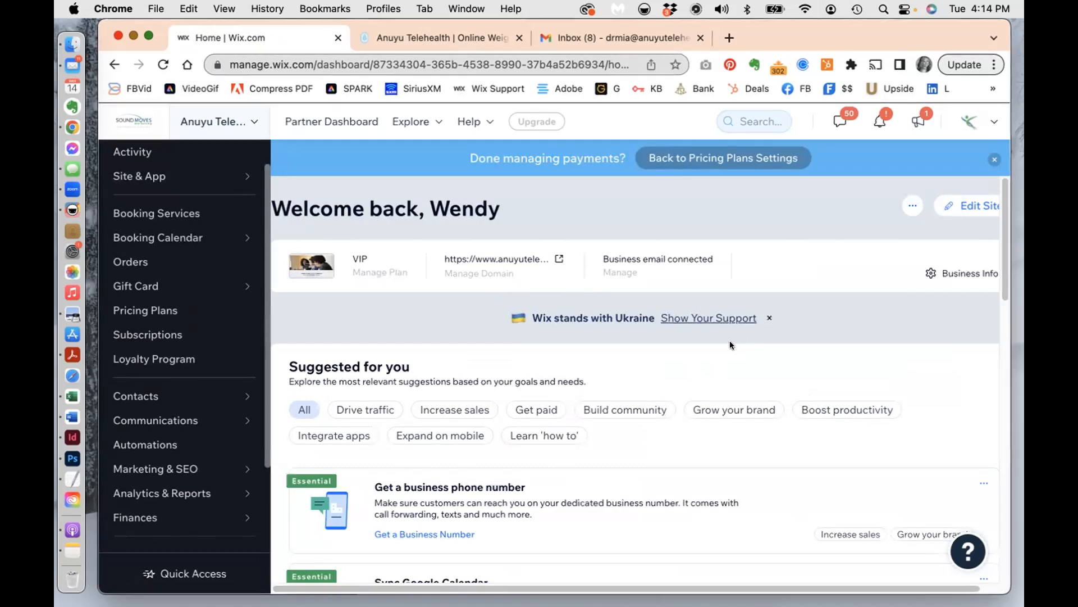
drag(836, 30, 813, 29)
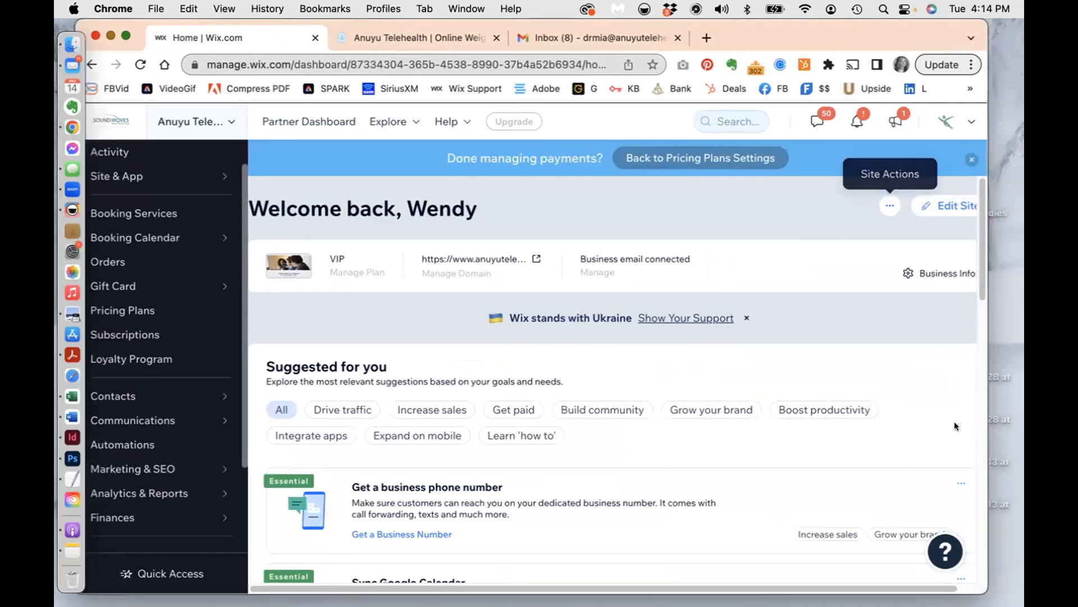
click(933, 547)
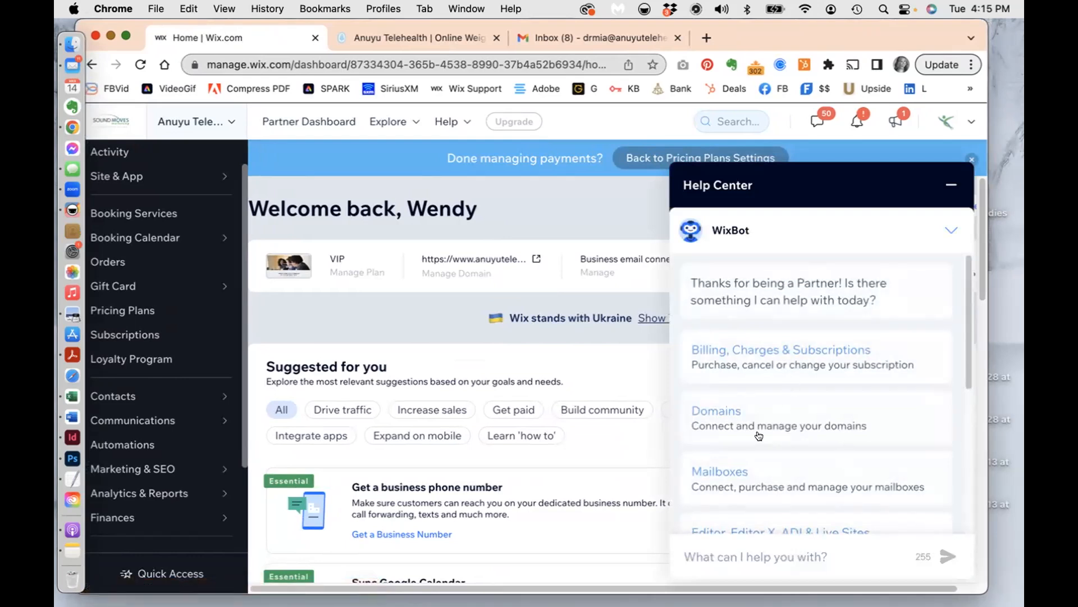
scroll(797, 484, down, 10)
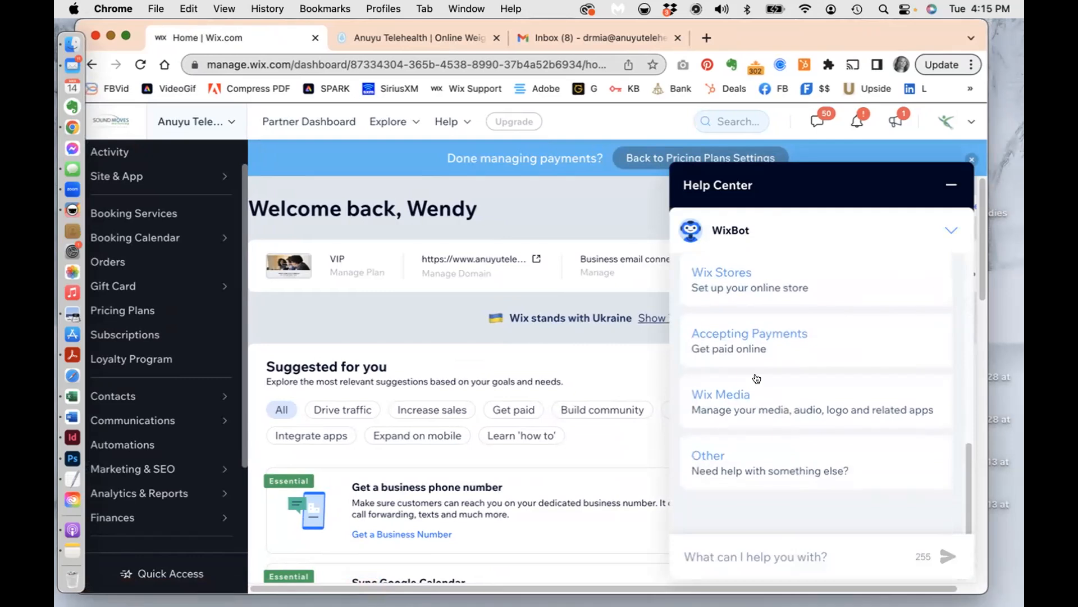
scroll(756, 378, up, 5)
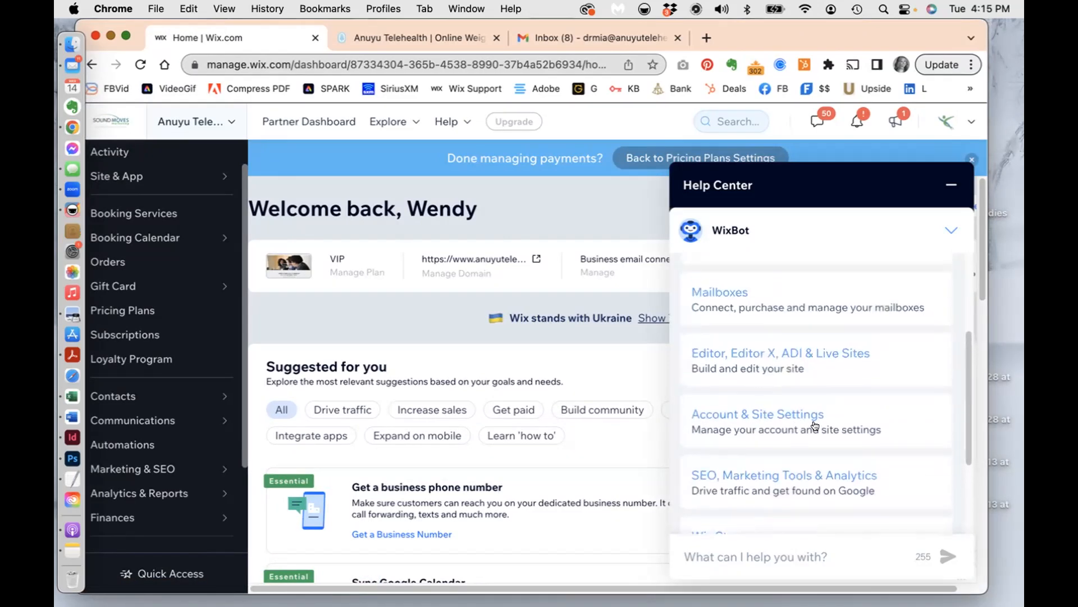
scroll(814, 425, up, 4)
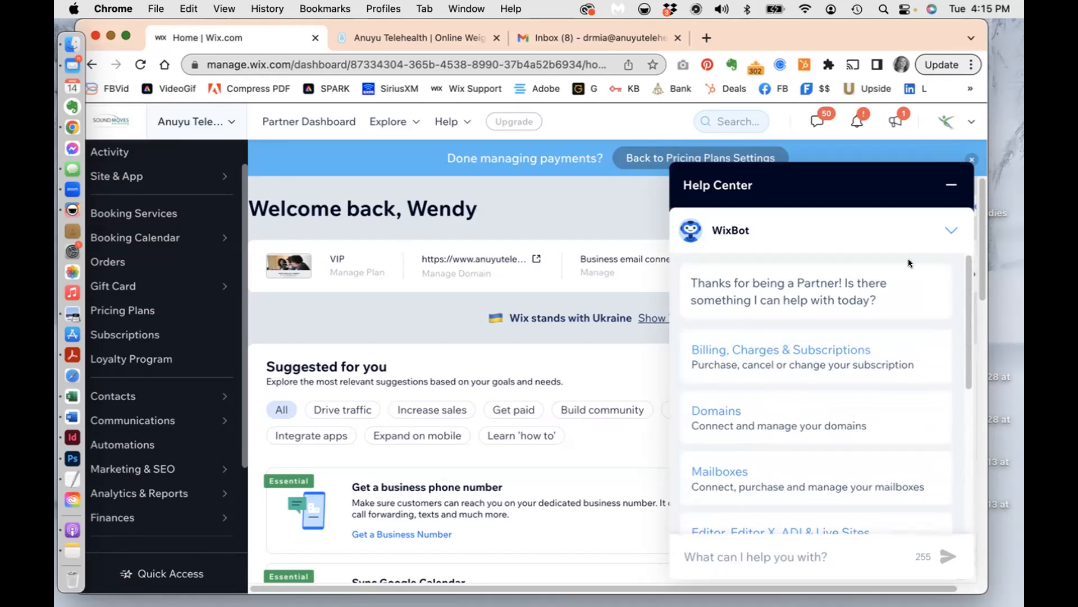
click(952, 185)
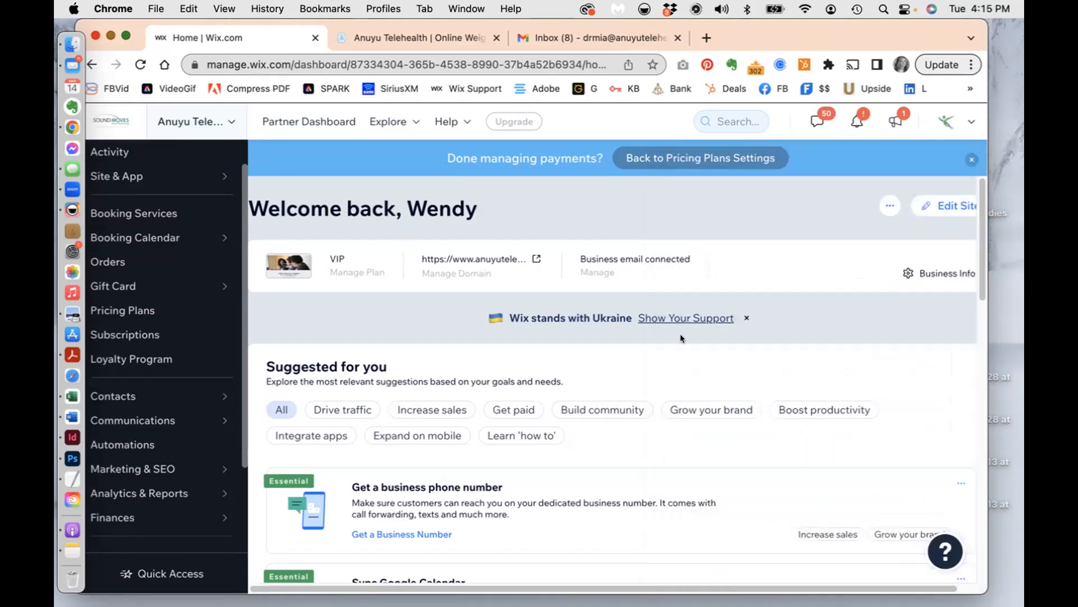